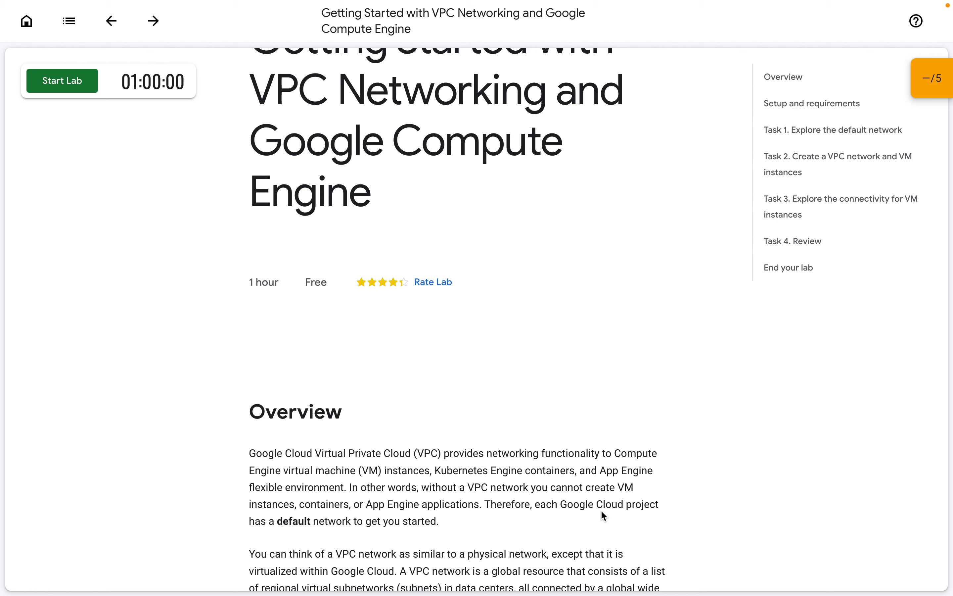
Step: Read the lab's overview and objectives, and start the lab
{"action": "scroll", "coordinate": [602, 511], "scroll_direction": "down", "scroll_amount": 1}
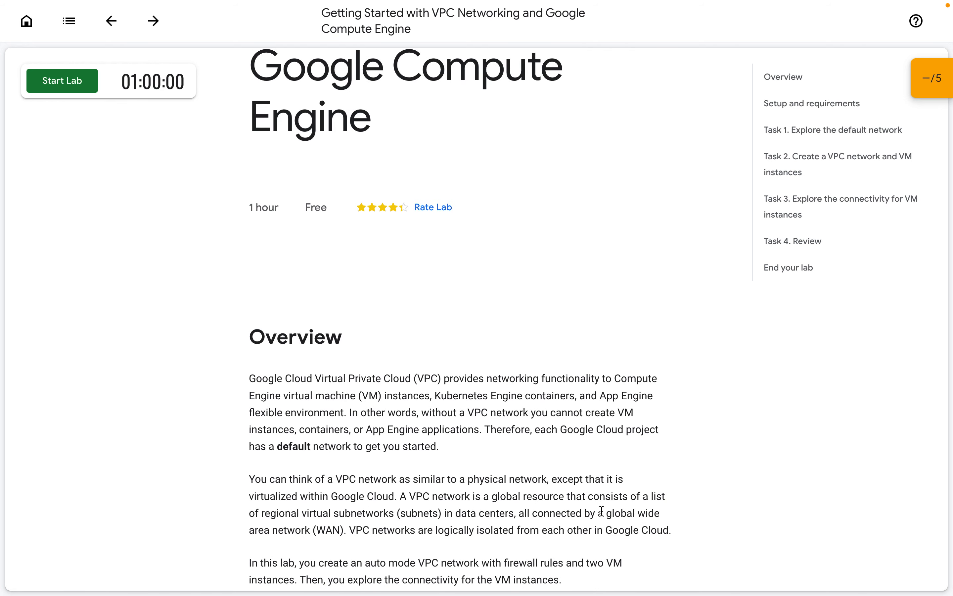
{"action": "scroll", "coordinate": [602, 511], "scroll_direction": "down", "scroll_amount": 1}
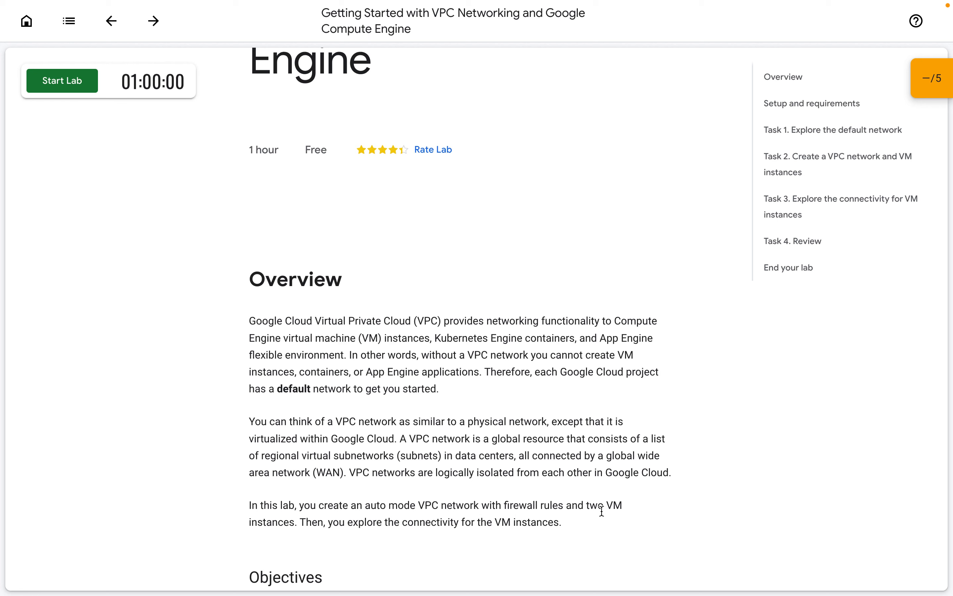
{"action": "scroll", "coordinate": [602, 511], "scroll_direction": "down", "scroll_amount": 1}
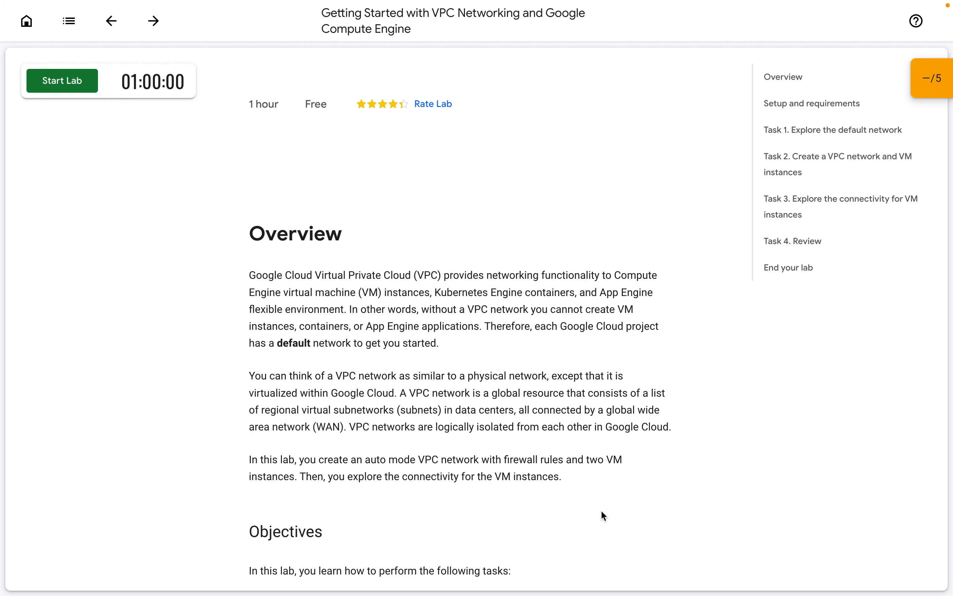
{"action": "scroll", "coordinate": [601, 512], "scroll_direction": "down", "scroll_amount": 5}
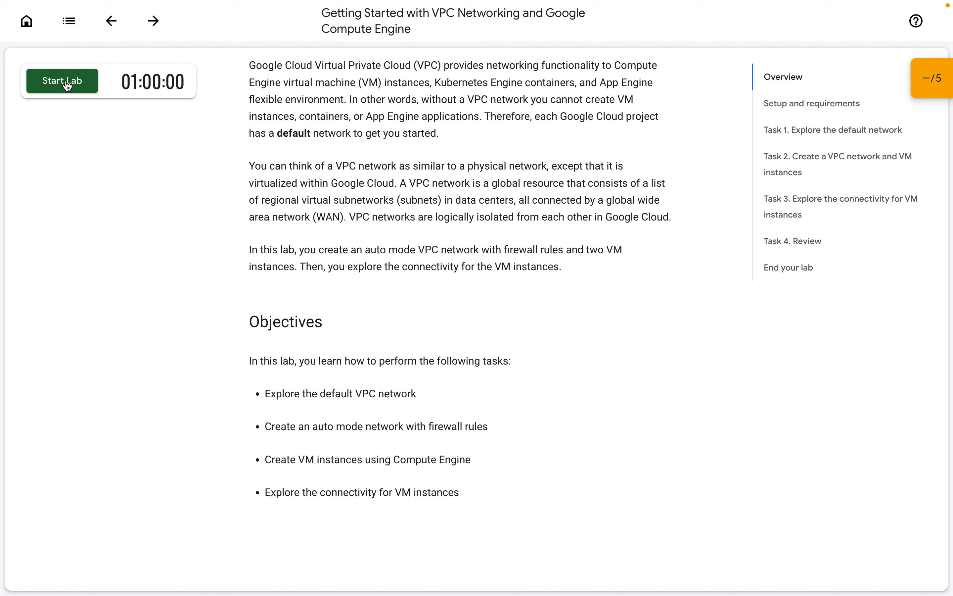
{"action": "left_click", "coordinate": [67, 85]}
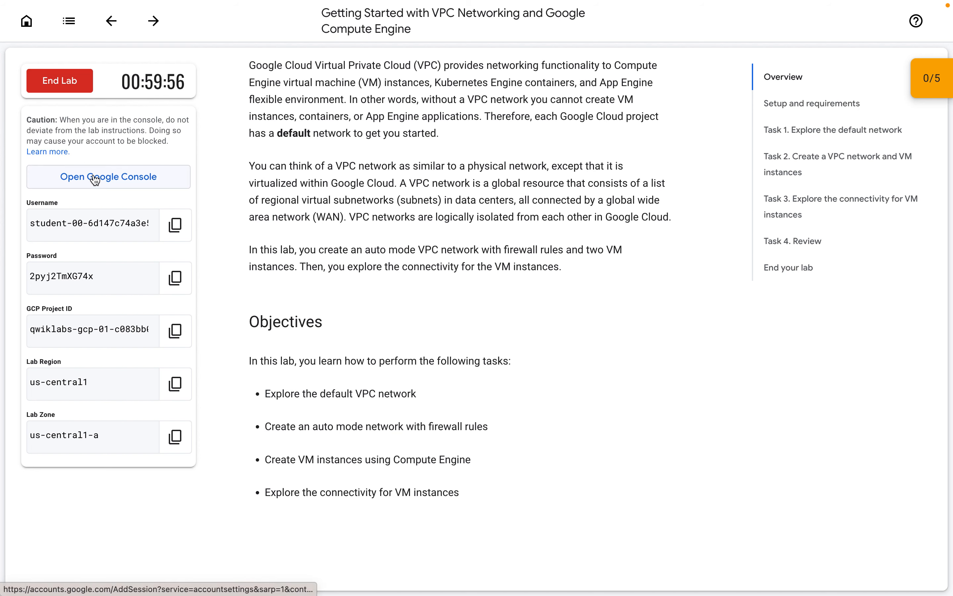
Step: Open the Google Console sign-in page from the lab and enter the lab account's username
{"action": "right_click", "coordinate": [94, 174]}
{"action": "left_click", "coordinate": [193, 211]}
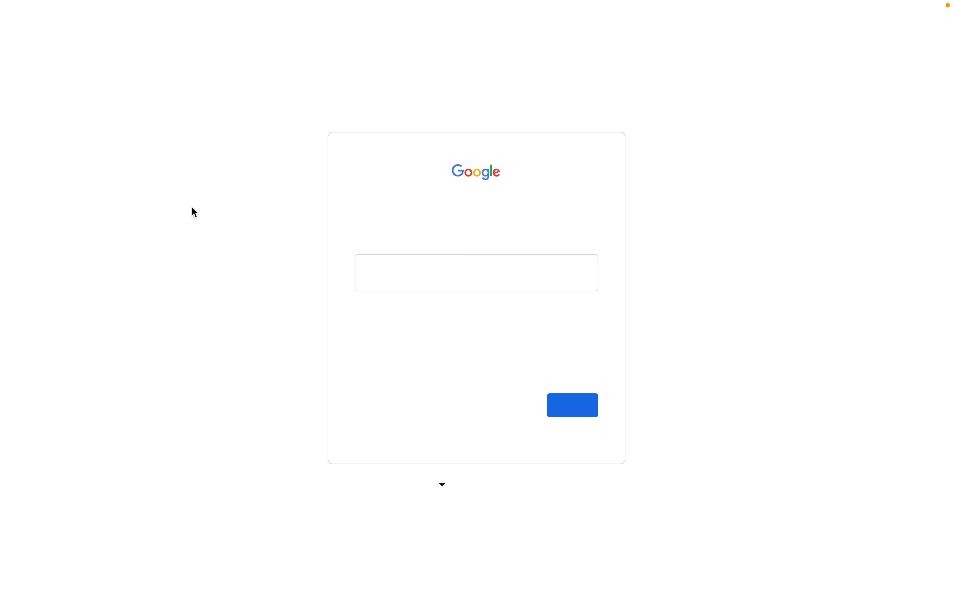
{"action": "key", "text": "super+v"}
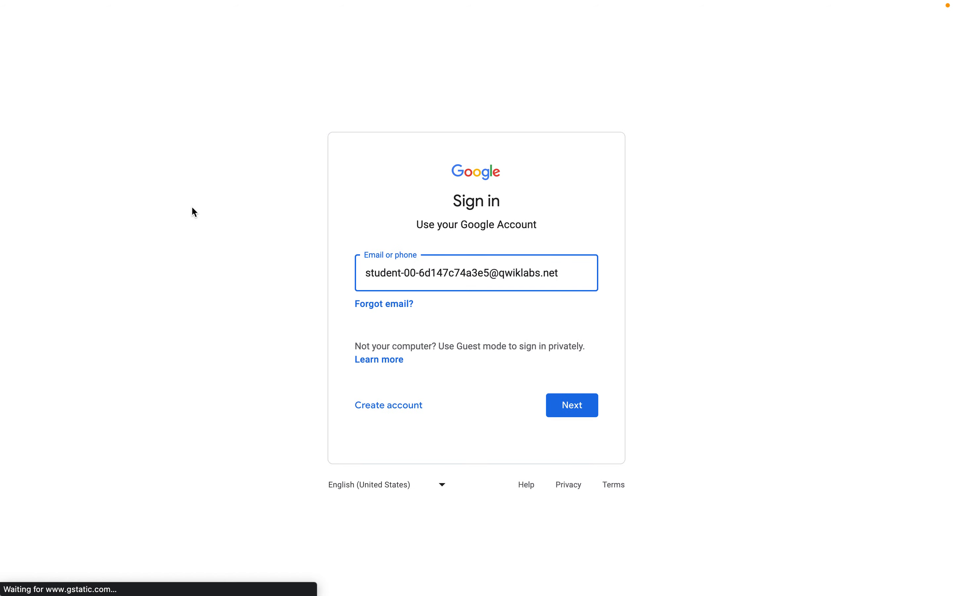
Step: Copy the temporary password from the lab page and sign in to the student account with it
{"action": "key", "text": "ctrl+Left"}
{"action": "left_click", "coordinate": [170, 284]}
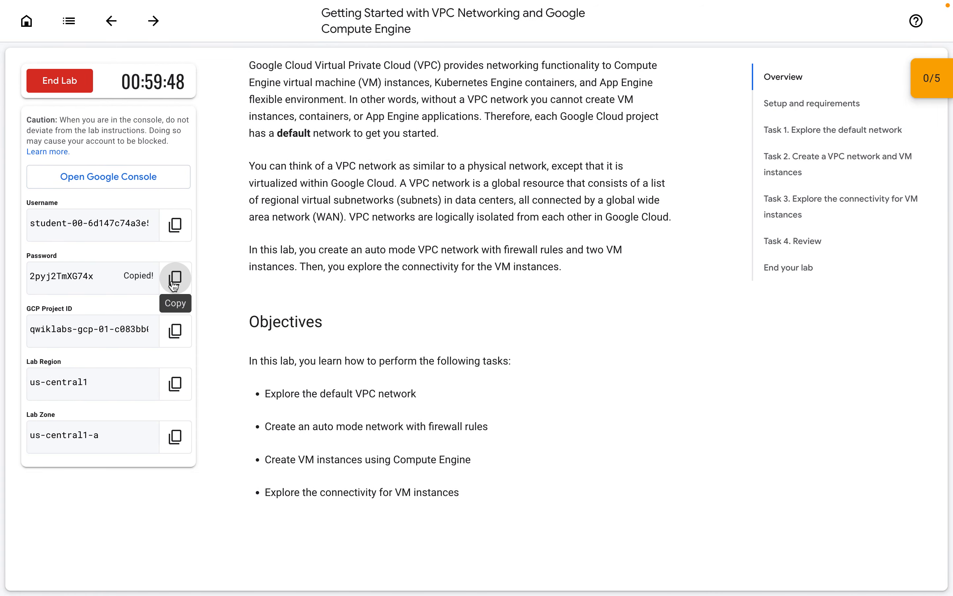
{"action": "key", "text": "ctrl+Right"}
{"action": "left_click", "coordinate": [550, 400]}
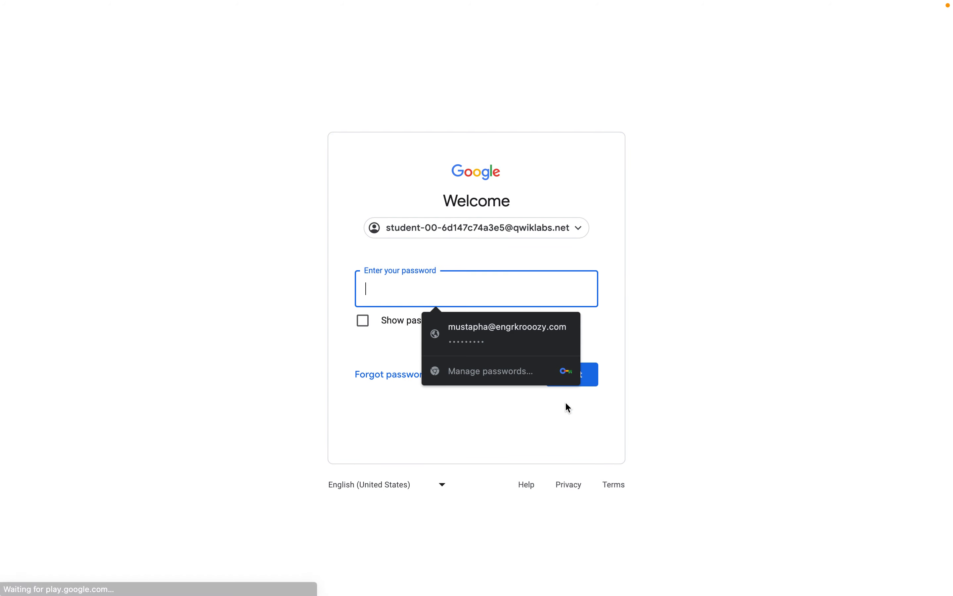
{"action": "key", "text": "ctrl+v"}
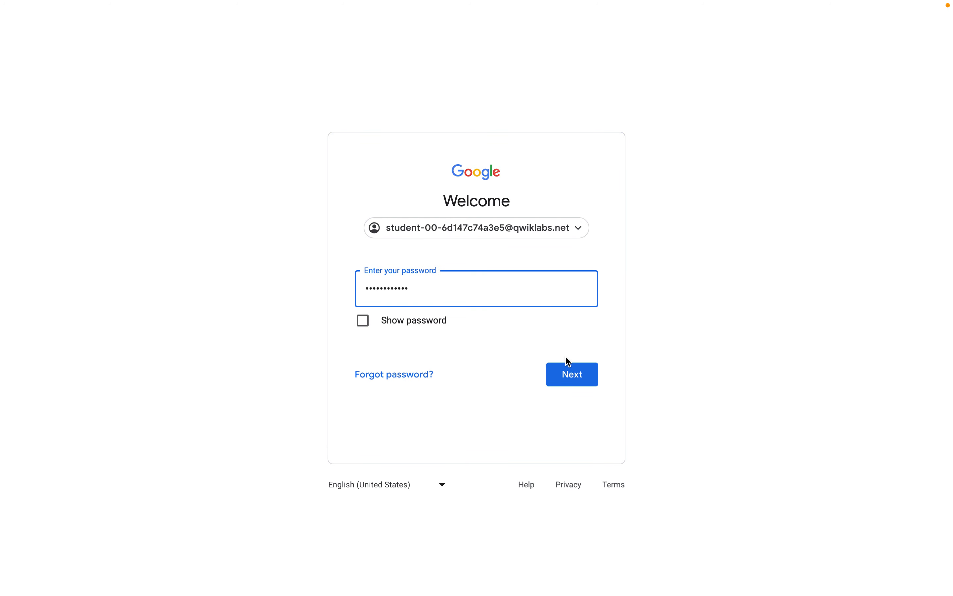
{"action": "left_click", "coordinate": [573, 374]}
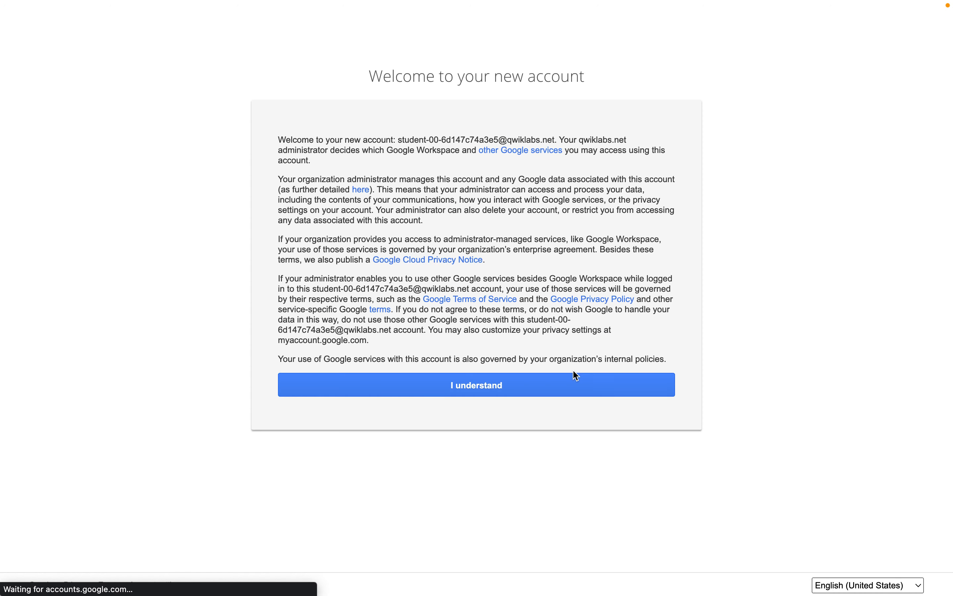
Step: Acknowledge the new-account notice and agree to the Google Cloud Platform Terms of Service without email updates
{"action": "left_click", "coordinate": [477, 385]}
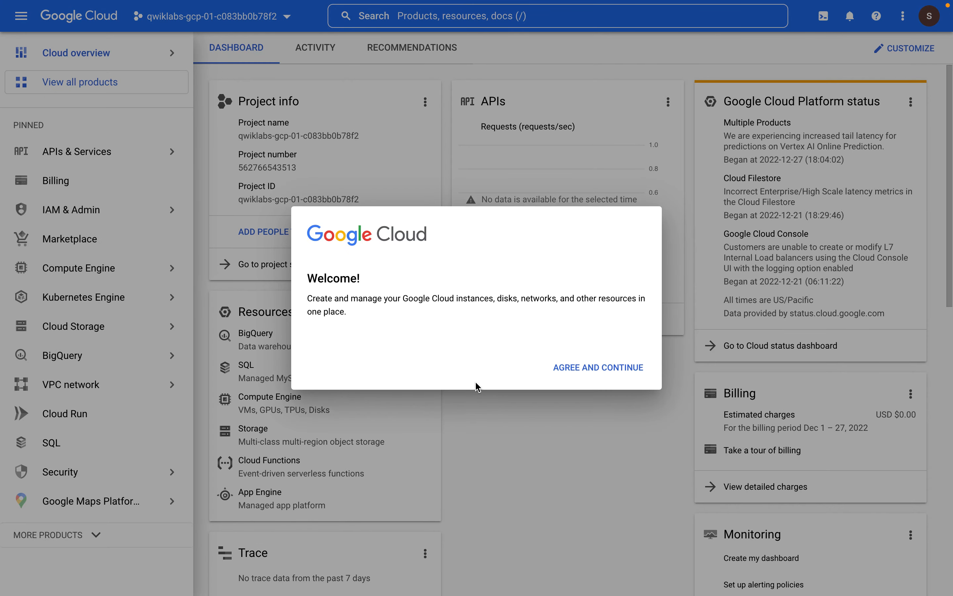
{"action": "left_click", "coordinate": [330, 333]}
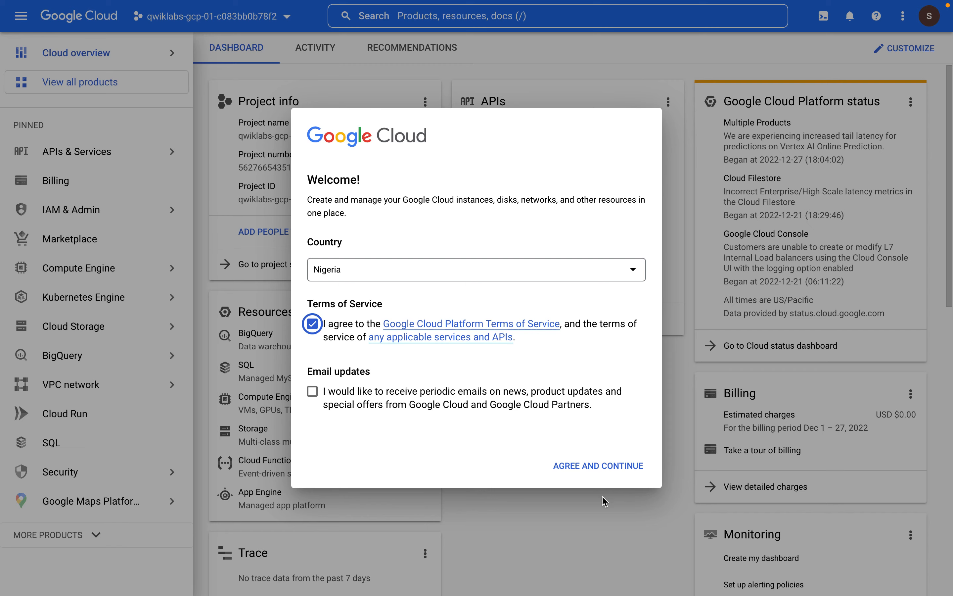
{"action": "left_click", "coordinate": [599, 469]}
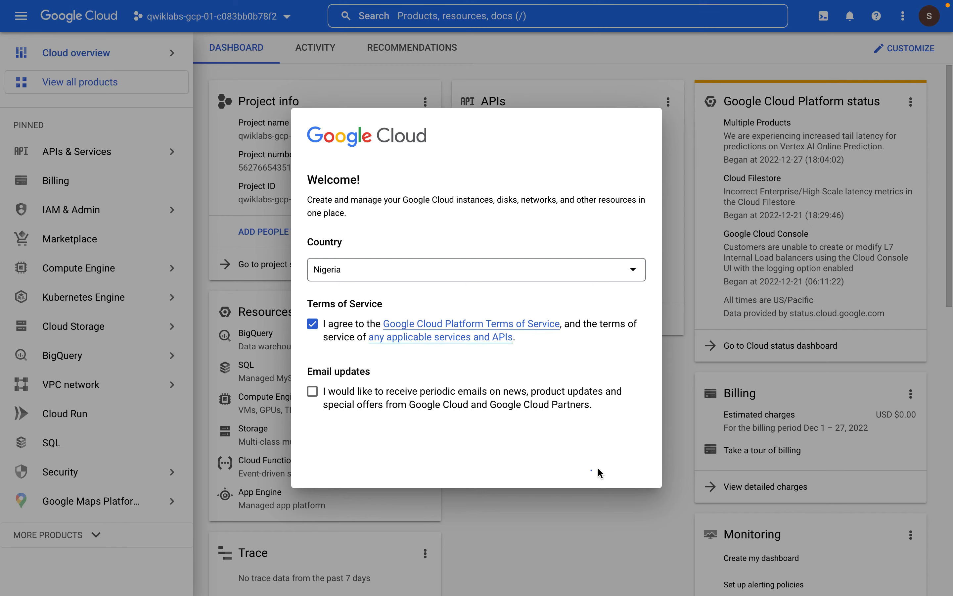
Step: Consult the lab's Task 1 instructions and open the details of the default VPC network in the Cloud console
{"action": "key", "text": "ctrl+Left"}
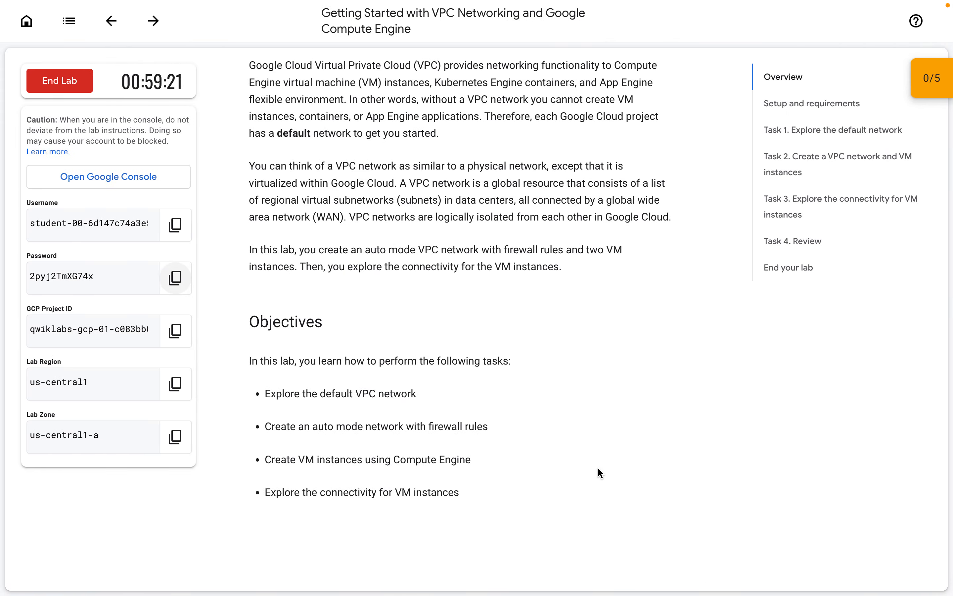
{"action": "scroll", "coordinate": [507, 424], "scroll_direction": "down", "scroll_amount": 12}
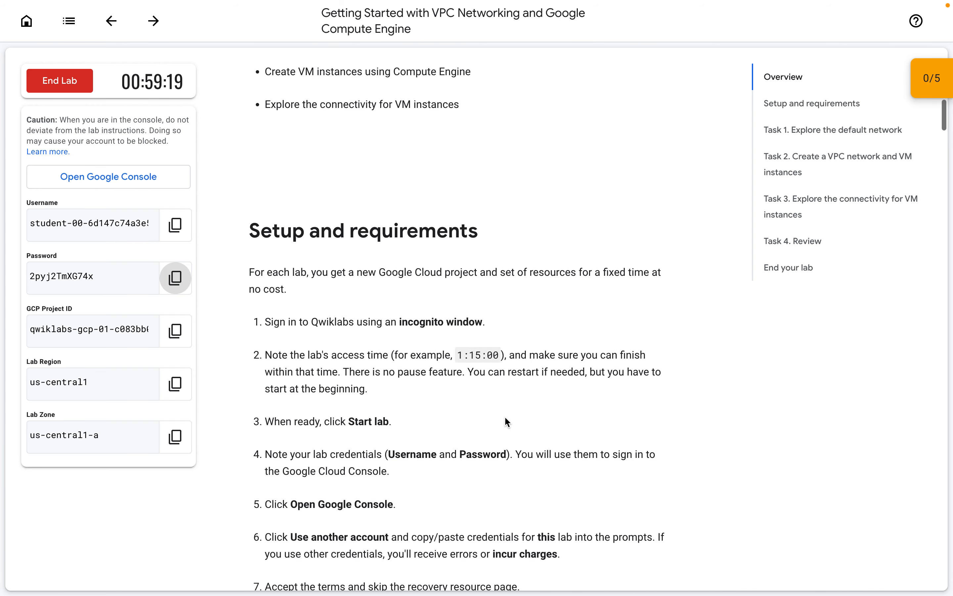
{"action": "scroll", "coordinate": [506, 418], "scroll_direction": "down", "scroll_amount": 10}
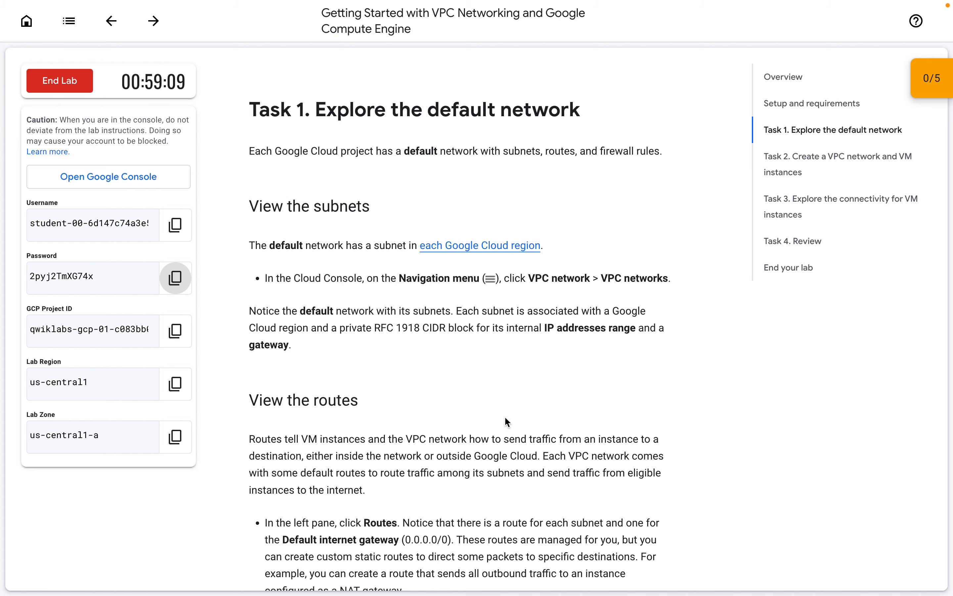
{"action": "key", "text": "ctrl+Right"}
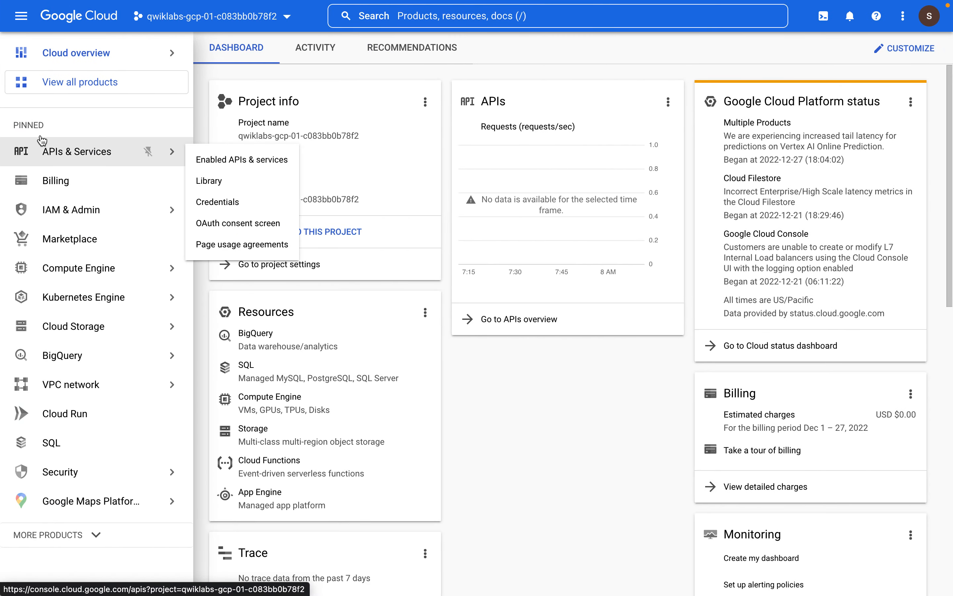
{"action": "mouse_move", "coordinate": [132, 385]}
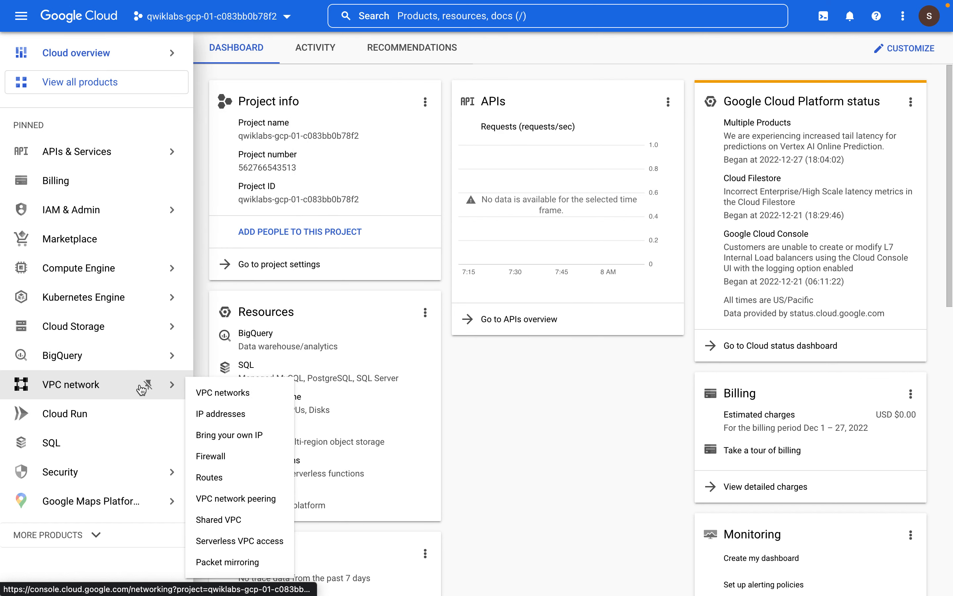
{"action": "left_click", "coordinate": [242, 393]}
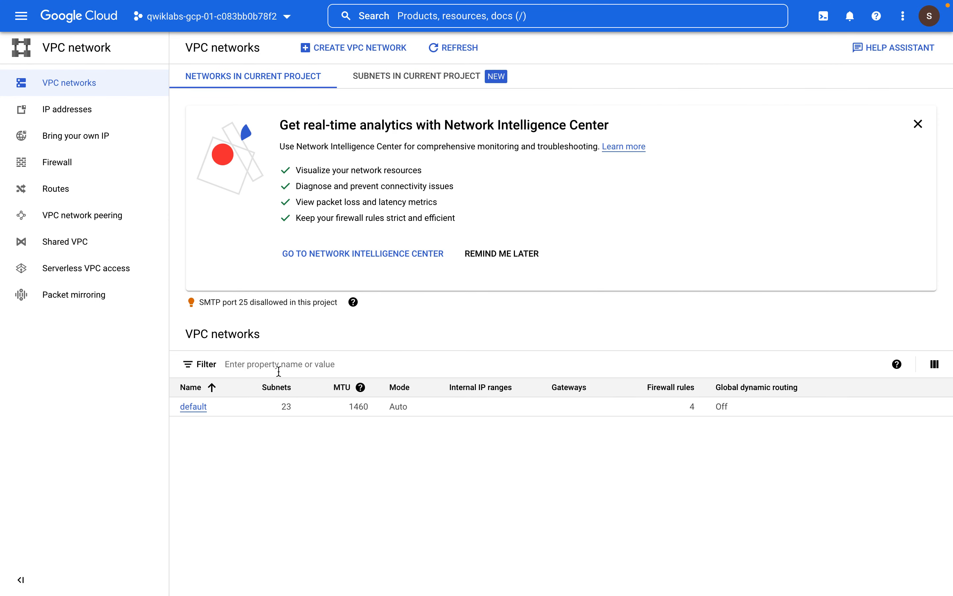
{"action": "left_click", "coordinate": [201, 410]}
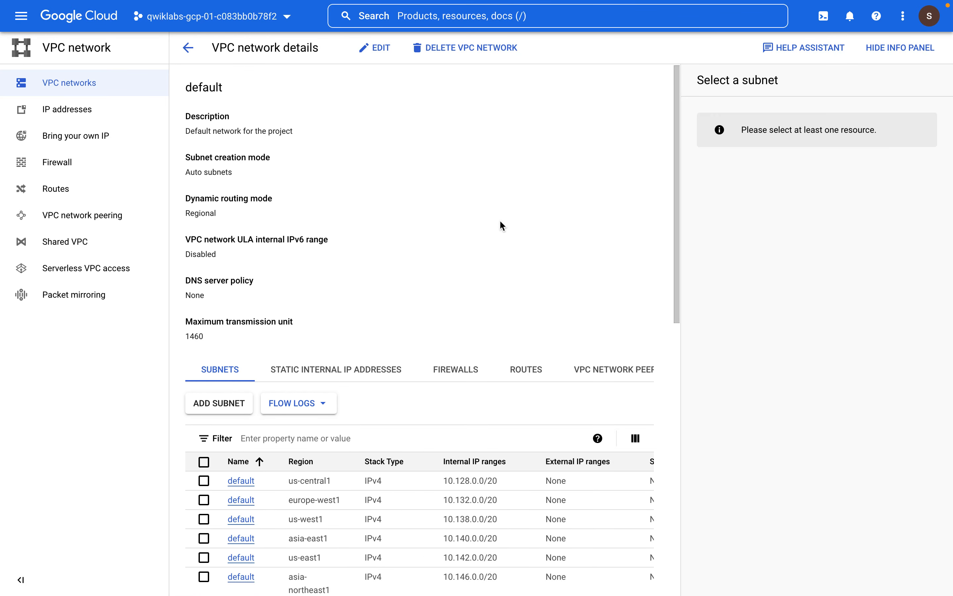
Step: Examine the default network's subnets, comparing their regions and internal IP ranges
{"action": "scroll", "coordinate": [499, 219], "scroll_direction": "down", "scroll_amount": 5}
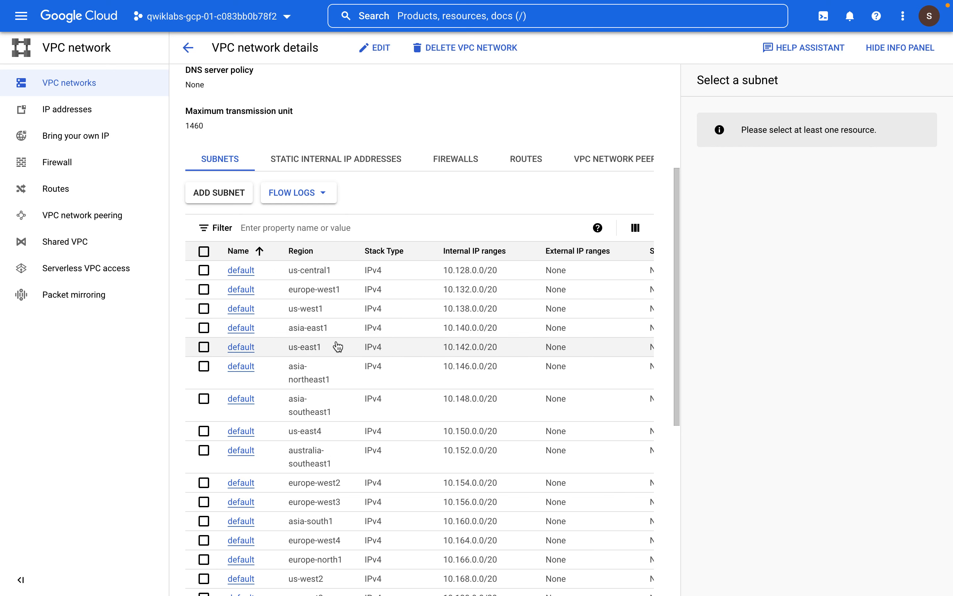
{"action": "scroll", "coordinate": [398, 462], "scroll_direction": "down", "scroll_amount": 3}
{"action": "scroll", "coordinate": [398, 462], "scroll_direction": "up", "scroll_amount": 3}
{"action": "scroll", "coordinate": [398, 462], "scroll_direction": "down", "scroll_amount": 3}
{"action": "scroll", "coordinate": [398, 462], "scroll_direction": "down", "scroll_amount": 3}
{"action": "scroll", "coordinate": [398, 462], "scroll_direction": "up", "scroll_amount": 2}
{"action": "scroll", "coordinate": [398, 462], "scroll_direction": "down", "scroll_amount": 3}
{"action": "scroll", "coordinate": [398, 462], "scroll_direction": "up", "scroll_amount": 4}
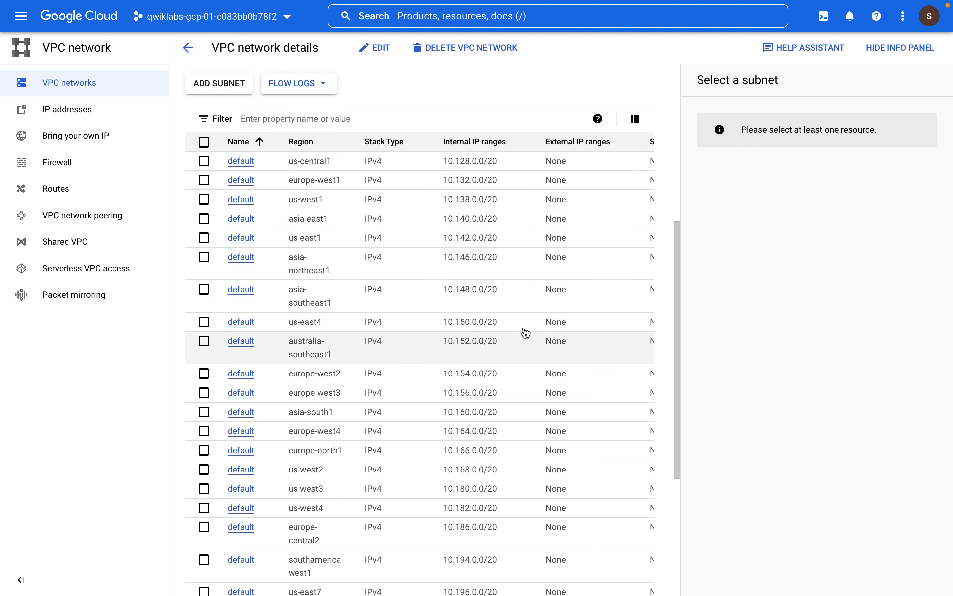
{"action": "scroll", "coordinate": [481, 421], "scroll_direction": "down", "scroll_amount": 4}
{"action": "scroll", "coordinate": [483, 424], "scroll_direction": "up", "scroll_amount": 3}
{"action": "scroll", "coordinate": [483, 423], "scroll_direction": "down", "scroll_amount": 1}
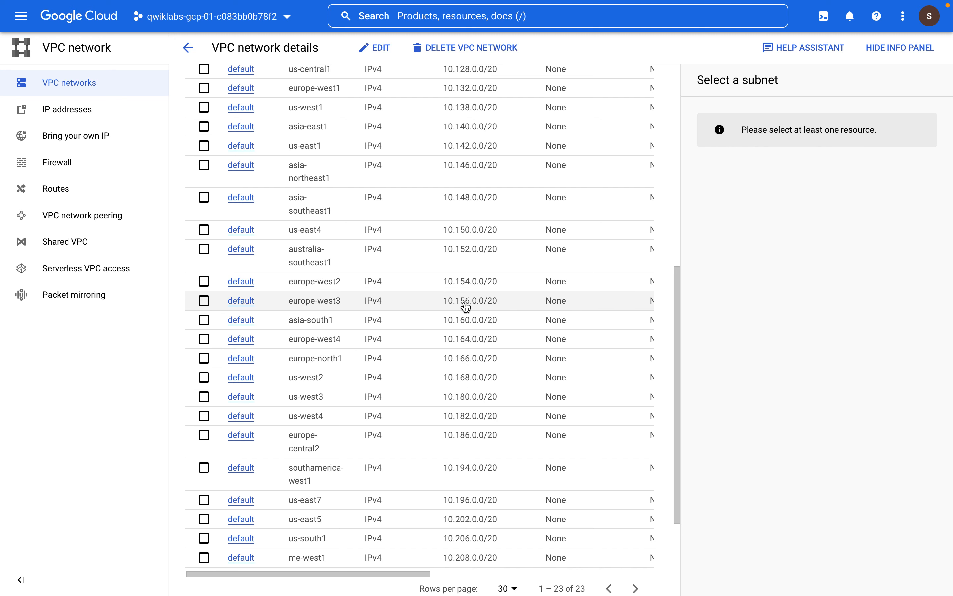
{"action": "scroll", "coordinate": [464, 303], "scroll_direction": "up", "scroll_amount": 5}
{"action": "scroll", "coordinate": [464, 303], "scroll_direction": "down", "scroll_amount": 5}
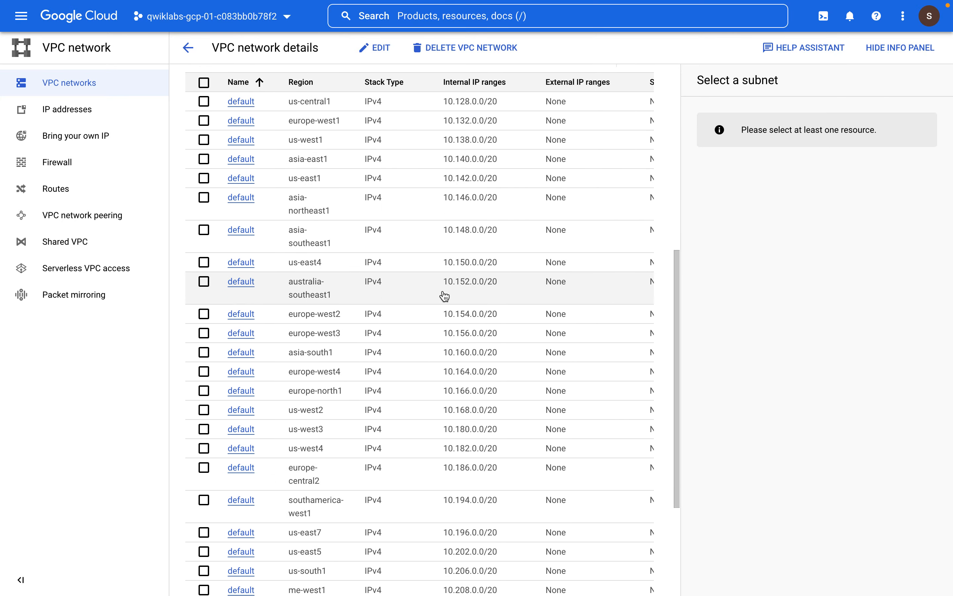
Step: Following the lab's route instructions, open the project's VPC routes list and dismiss the Network Intelligence Center promotion
{"action": "key", "text": "ctrl+Left"}
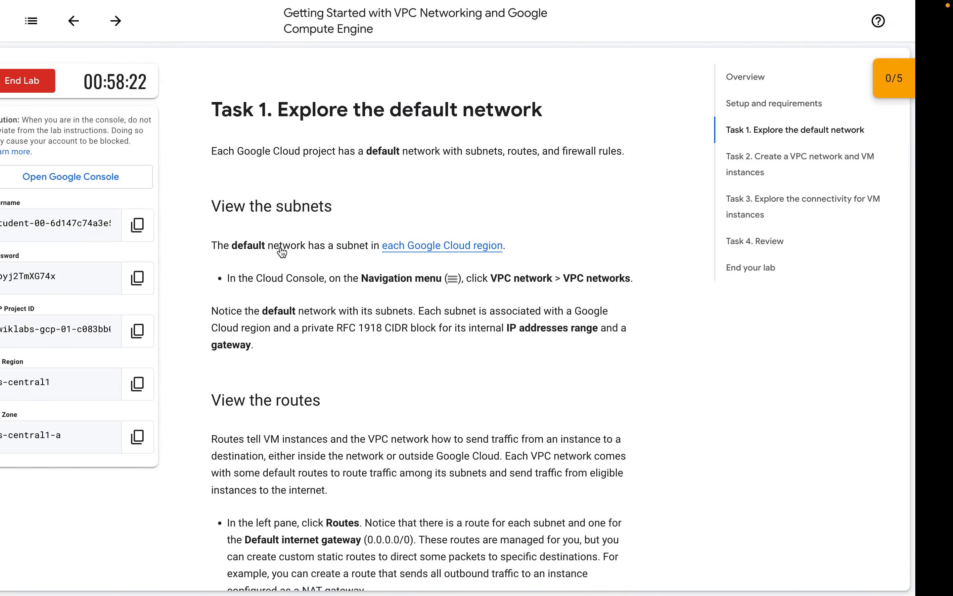
{"action": "scroll", "coordinate": [376, 359], "scroll_direction": "down", "scroll_amount": 10}
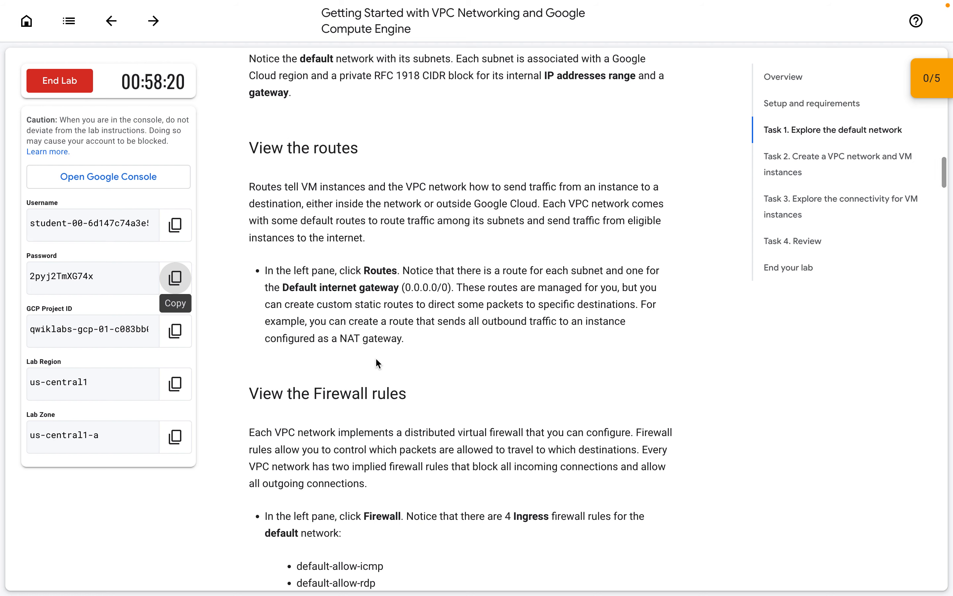
{"action": "scroll", "coordinate": [376, 358], "scroll_direction": "up", "scroll_amount": 1}
{"action": "key", "text": "ctrl+Right"}
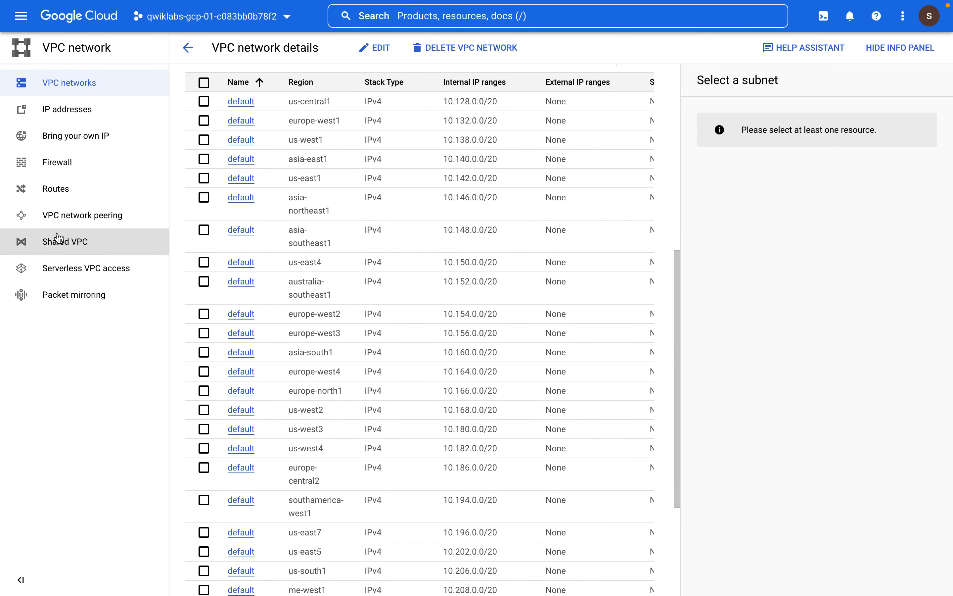
{"action": "left_click", "coordinate": [74, 198]}
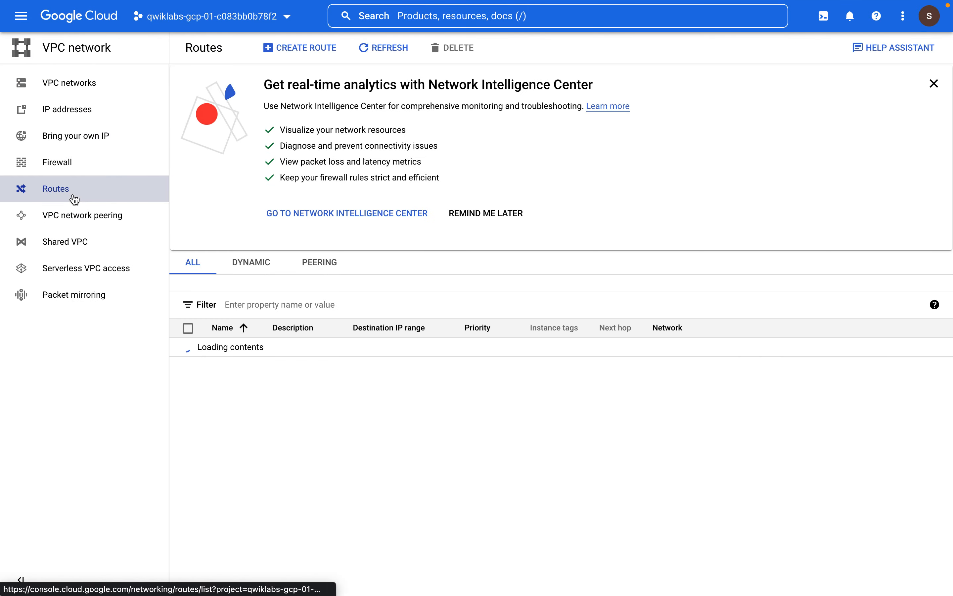
{"action": "scroll", "coordinate": [370, 291], "scroll_direction": "down", "scroll_amount": 3}
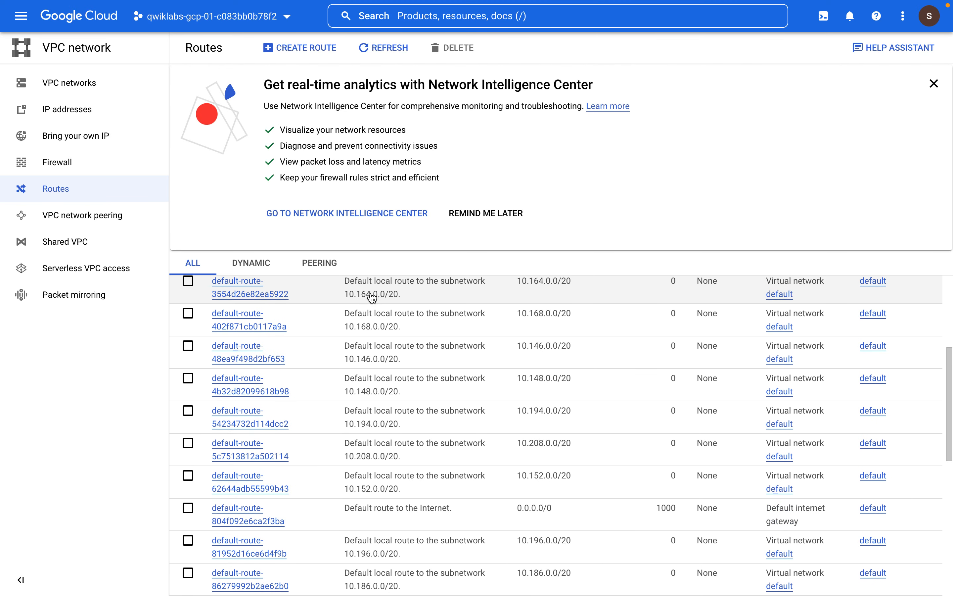
{"action": "scroll", "coordinate": [372, 287], "scroll_direction": "up", "scroll_amount": 5}
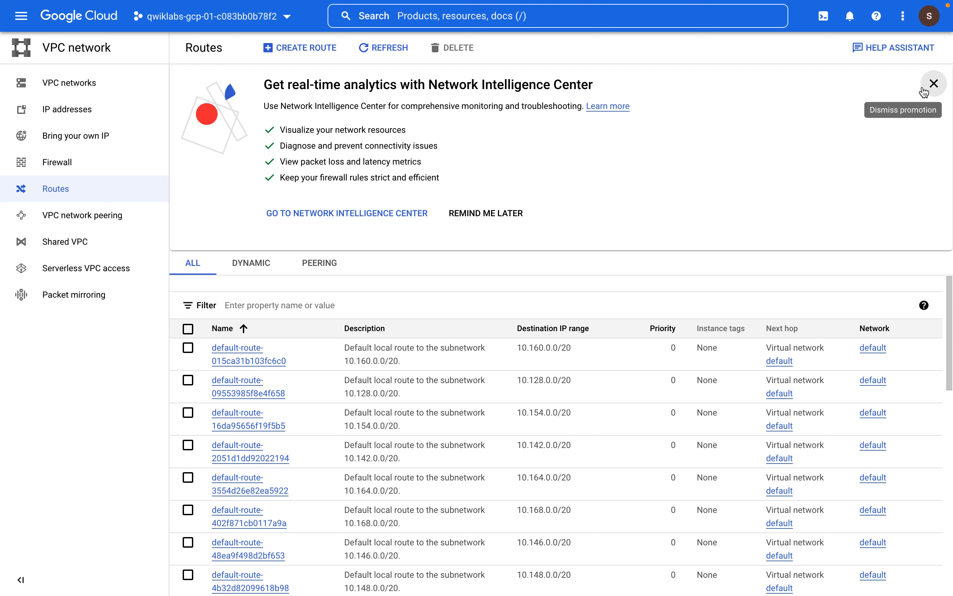
{"action": "left_click", "coordinate": [934, 83]}
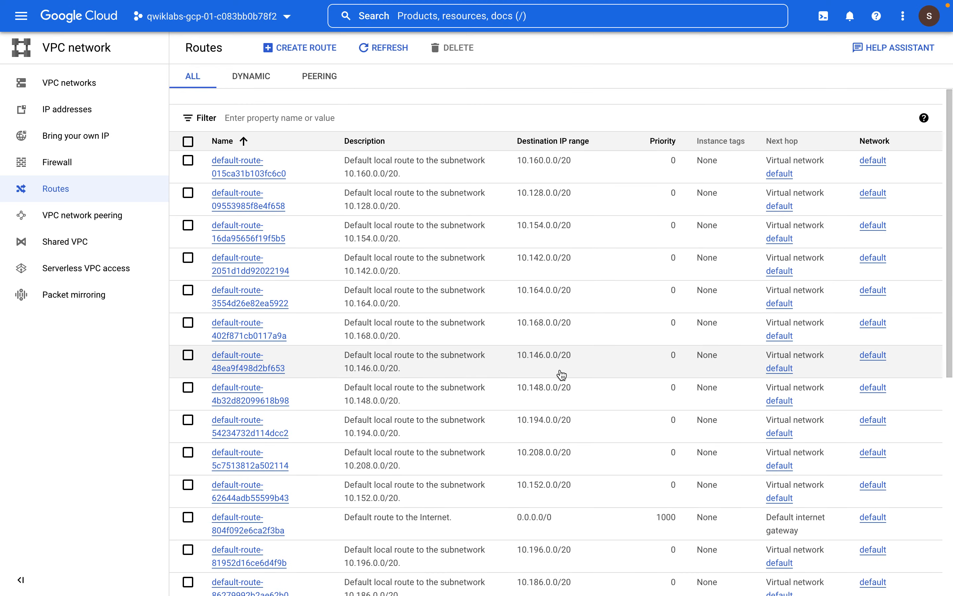
Step: Examine the default network's routes, including the subnet routes and the default route to the internet
{"action": "scroll", "coordinate": [561, 375], "scroll_direction": "down", "scroll_amount": 3}
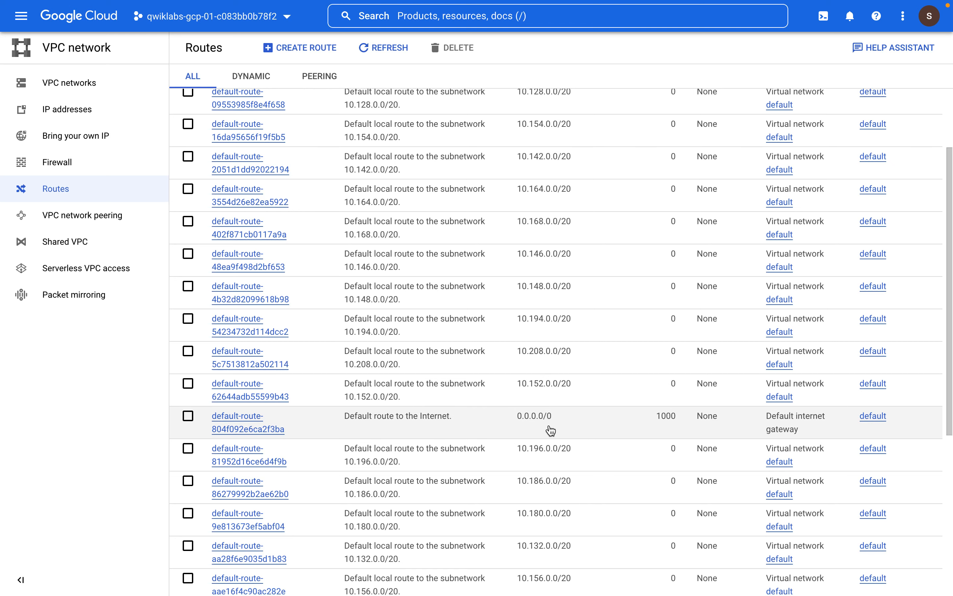
{"action": "scroll", "coordinate": [467, 432], "scroll_direction": "down", "scroll_amount": 1}
{"action": "scroll", "coordinate": [466, 432], "scroll_direction": "up", "scroll_amount": 2}
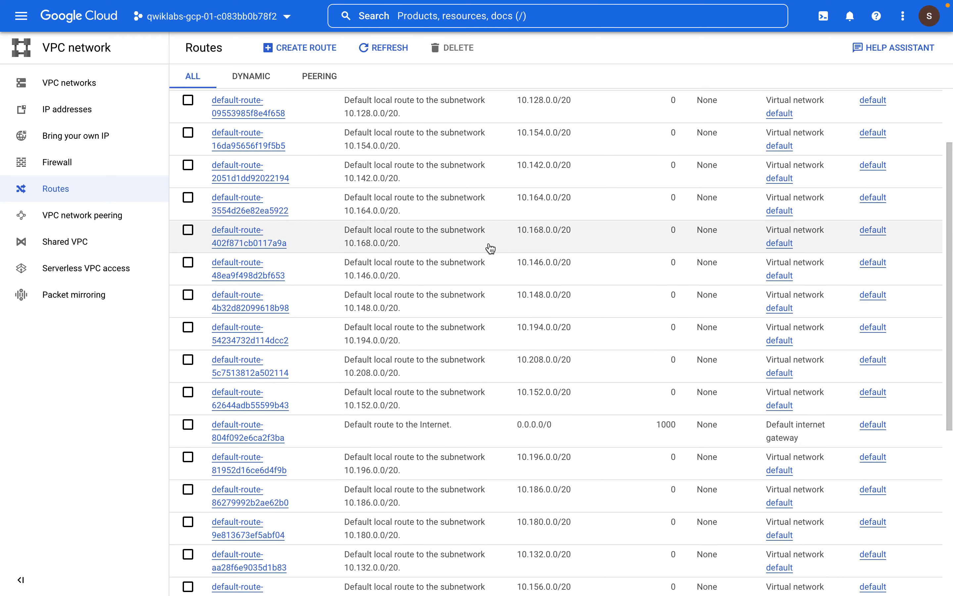
{"action": "scroll", "coordinate": [467, 278], "scroll_direction": "down", "scroll_amount": 3}
{"action": "scroll", "coordinate": [467, 280], "scroll_direction": "down", "scroll_amount": 1}
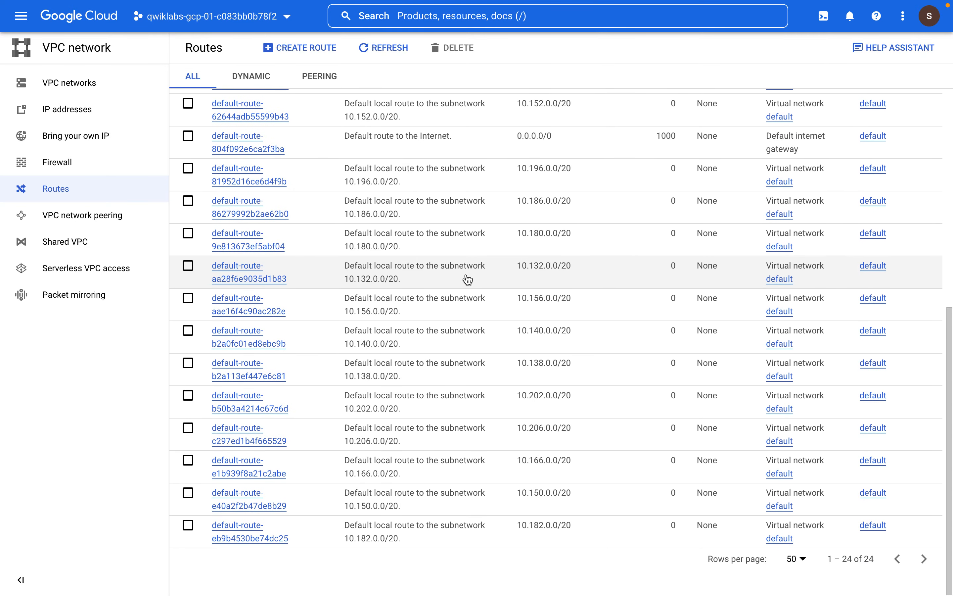
Step: Open the project's firewall rules and examine the default network's ingress rules, including targets, filters, protocols, actions and priorities
{"action": "scroll", "coordinate": [468, 279], "scroll_direction": "up", "scroll_amount": 5}
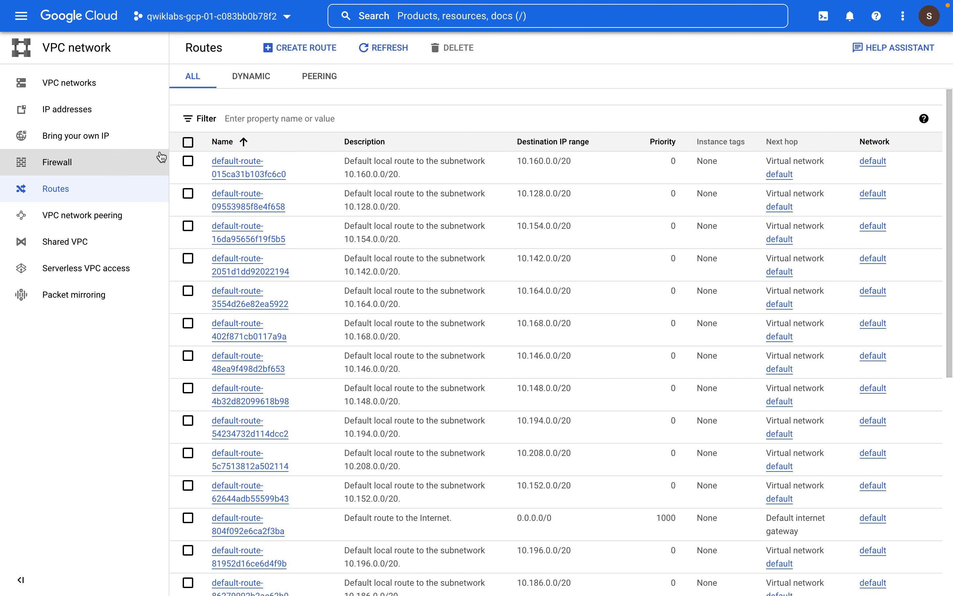
{"action": "left_click", "coordinate": [106, 171]}
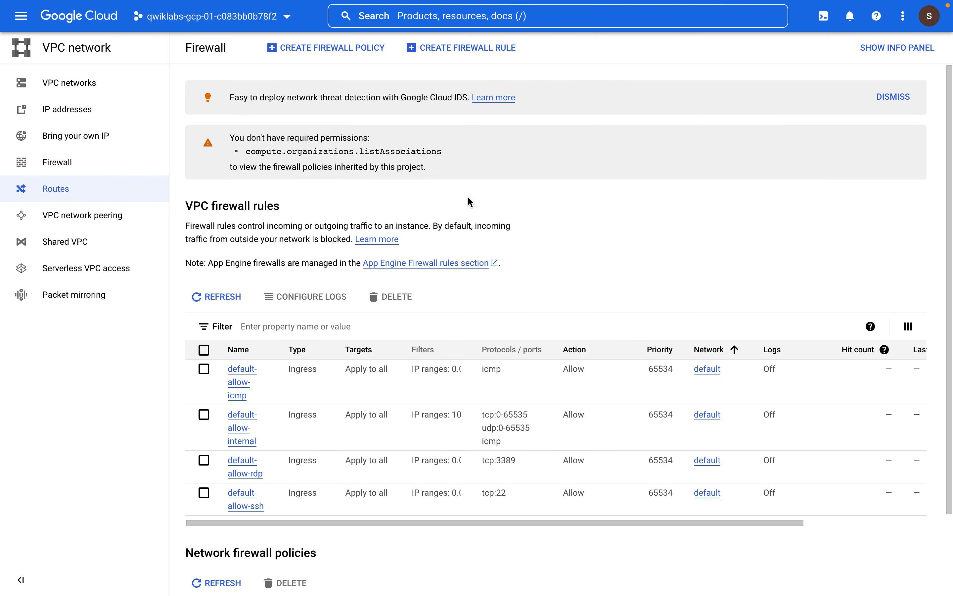
{"action": "scroll", "coordinate": [339, 417], "scroll_direction": "down", "scroll_amount": 3}
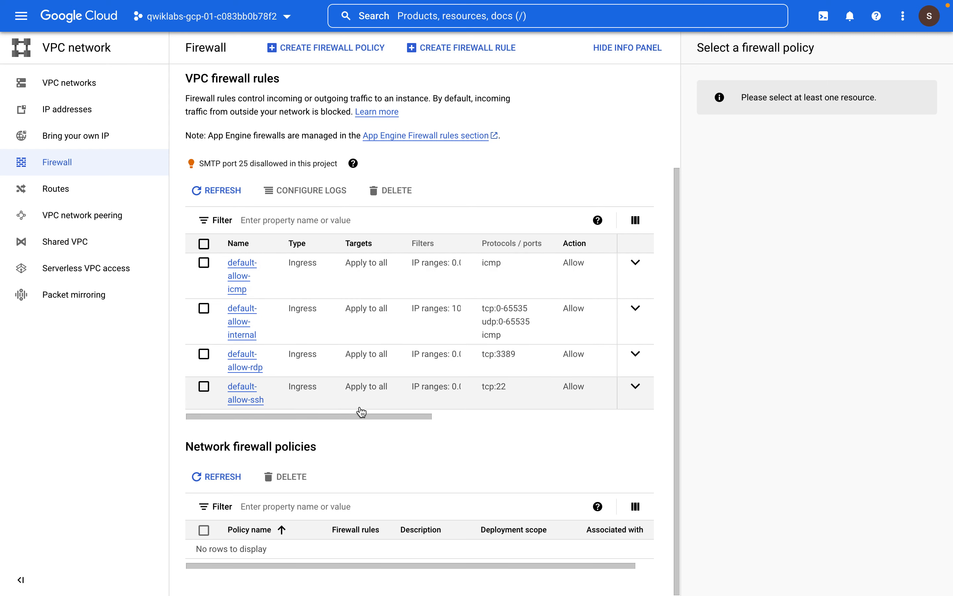
{"action": "scroll", "coordinate": [425, 362], "scroll_direction": "right", "scroll_amount": 5}
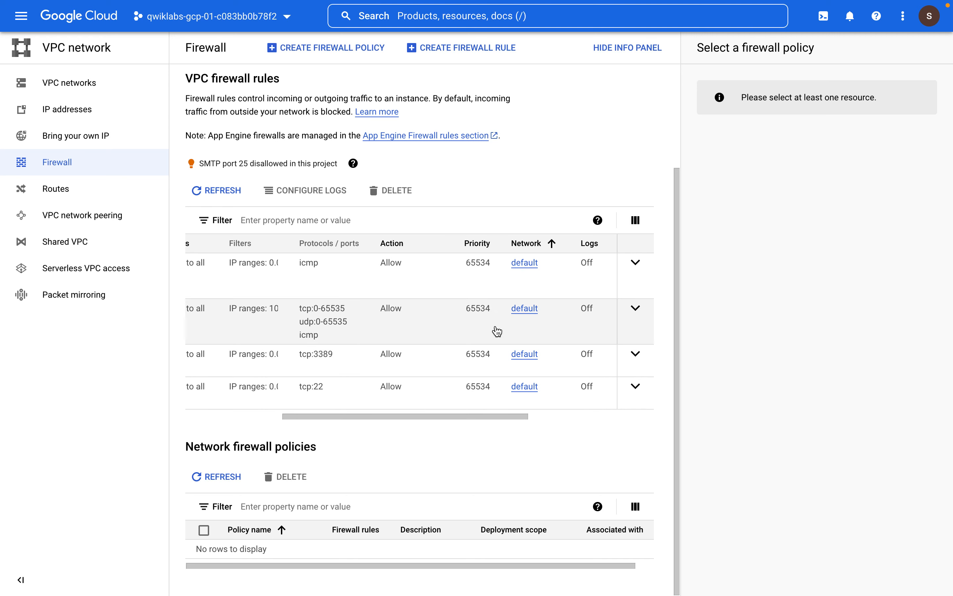
{"action": "scroll", "coordinate": [485, 372], "scroll_direction": "left", "scroll_amount": 3}
{"action": "scroll", "coordinate": [484, 373], "scroll_direction": "left", "scroll_amount": 3}
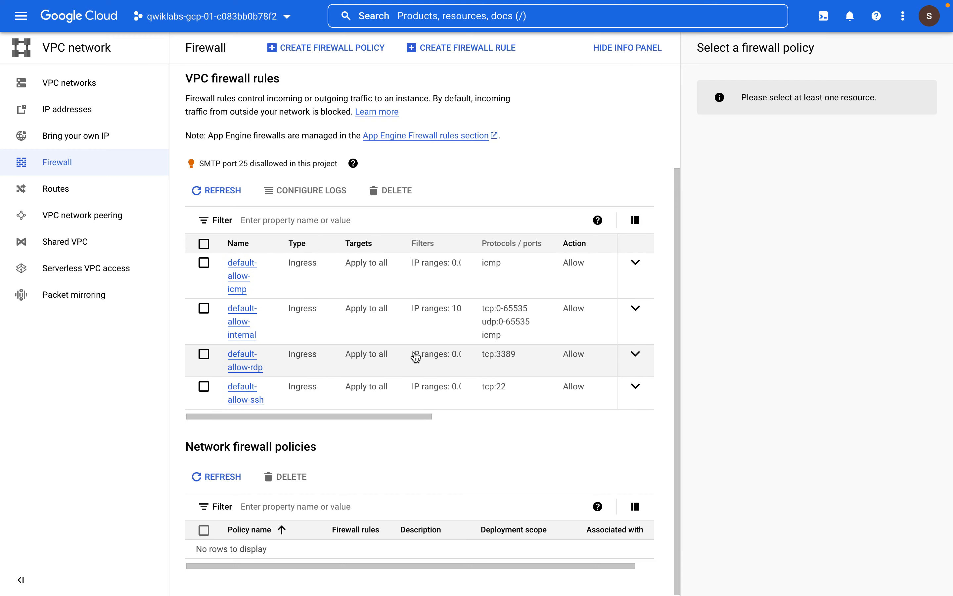
Step: Switch to the lab page and read the instructions on viewing and deleting the firewall rules and deleting the default network
{"action": "key", "text": "ctrl+Left"}
{"action": "scroll", "coordinate": [416, 356], "scroll_direction": "down", "scroll_amount": 5}
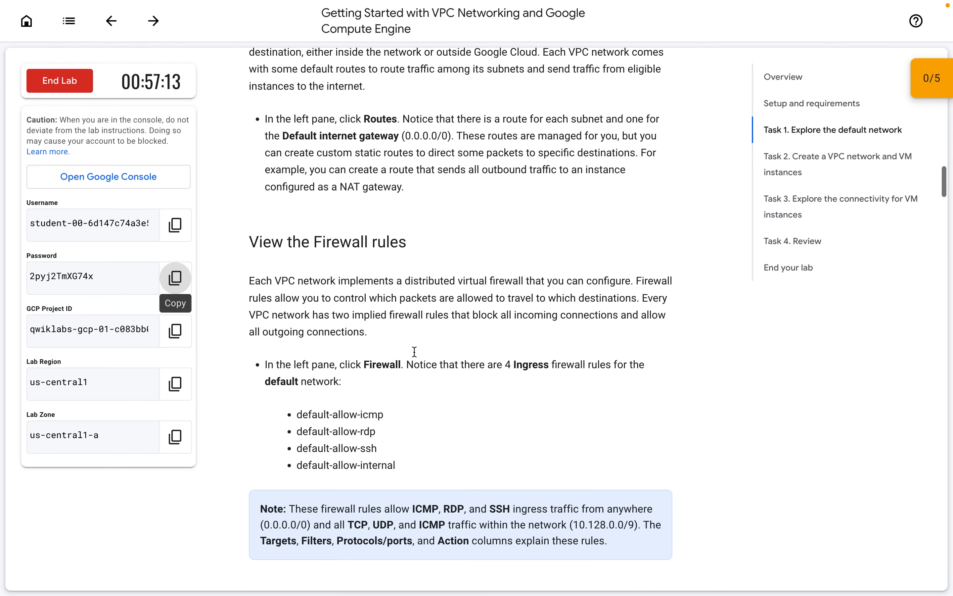
{"action": "scroll", "coordinate": [416, 356], "scroll_direction": "down", "scroll_amount": 2}
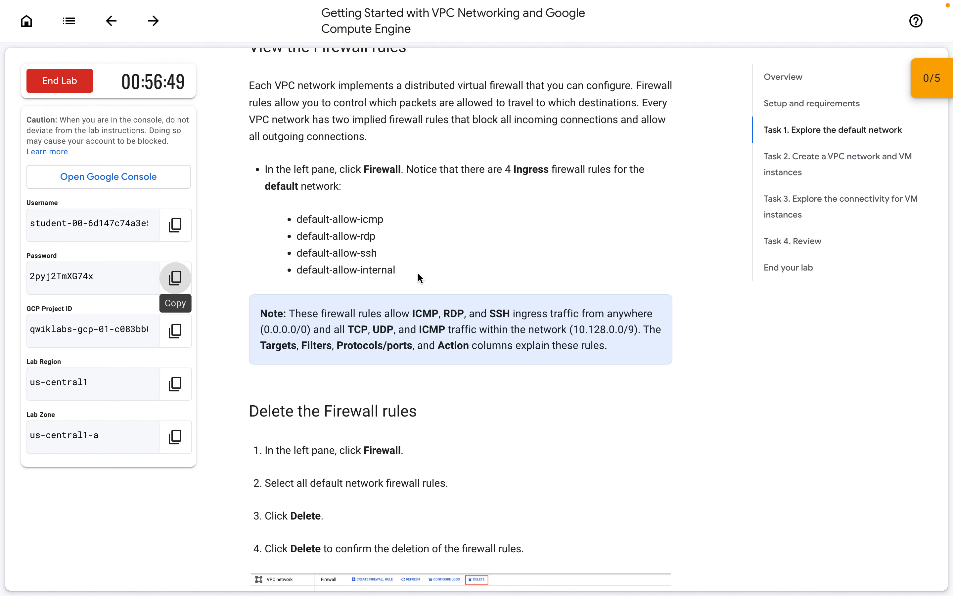
{"action": "scroll", "coordinate": [418, 275], "scroll_direction": "down", "scroll_amount": 5}
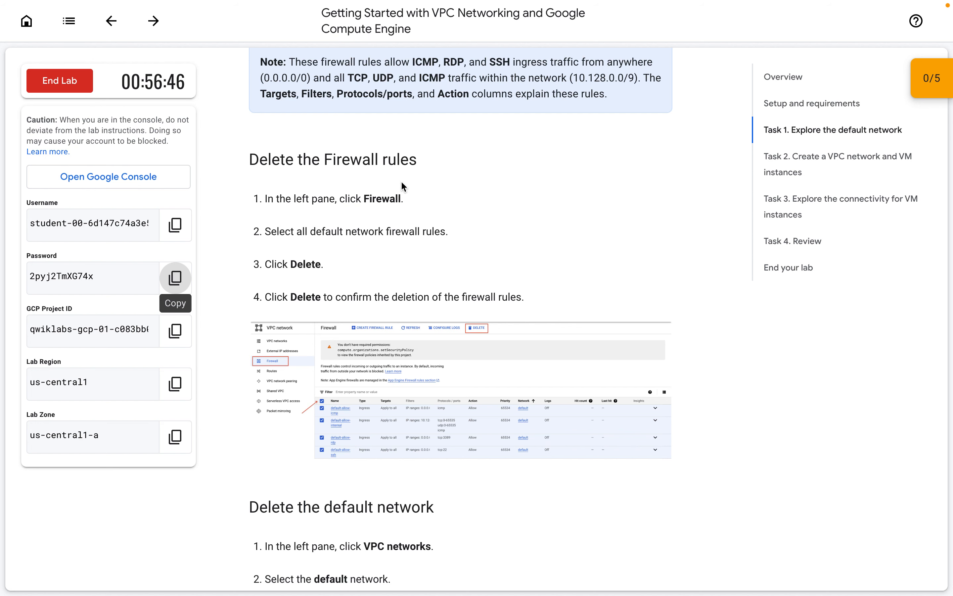
{"action": "scroll", "coordinate": [401, 180], "scroll_direction": "down", "scroll_amount": 7}
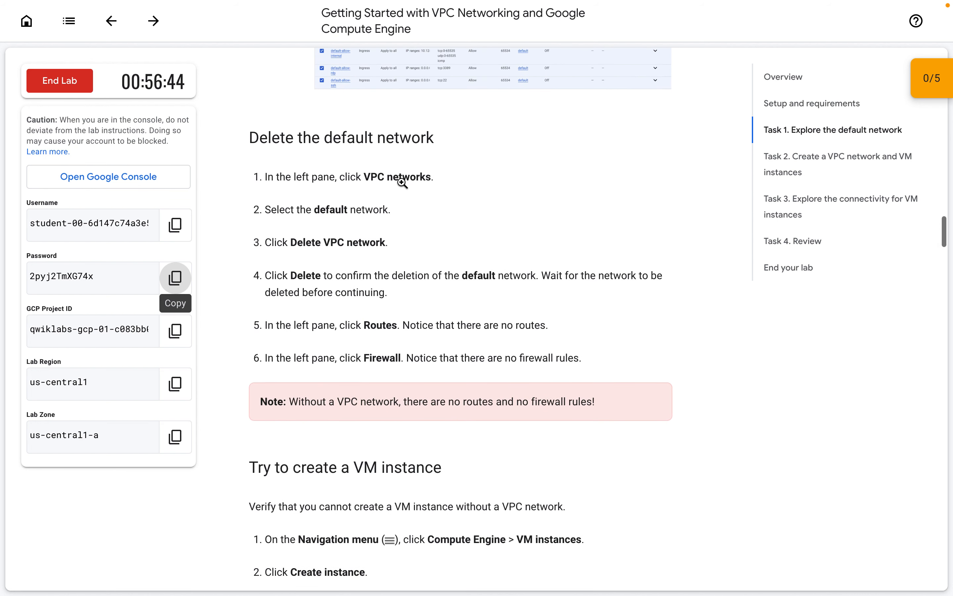
{"action": "scroll", "coordinate": [401, 182], "scroll_direction": "up", "scroll_amount": 6}
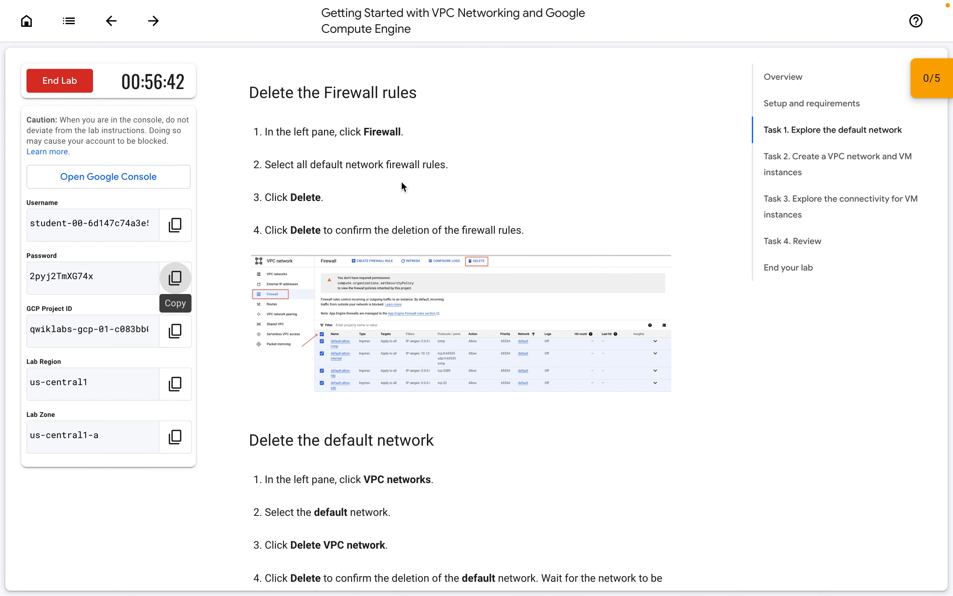
Step: Back in the Cloud console, delete all the default network's firewall rules
{"action": "key", "text": "ctrl+Right"}
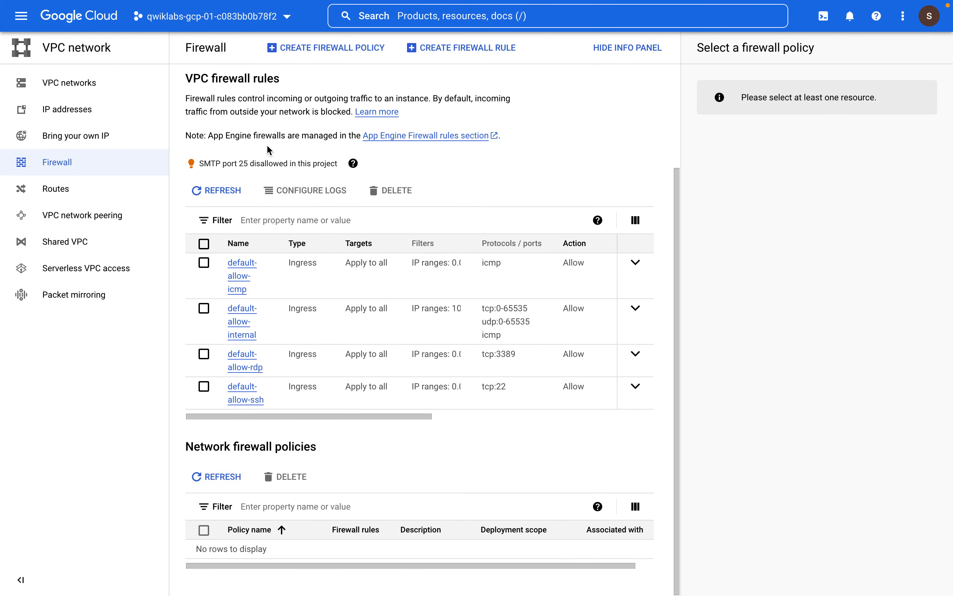
{"action": "left_click", "coordinate": [206, 247]}
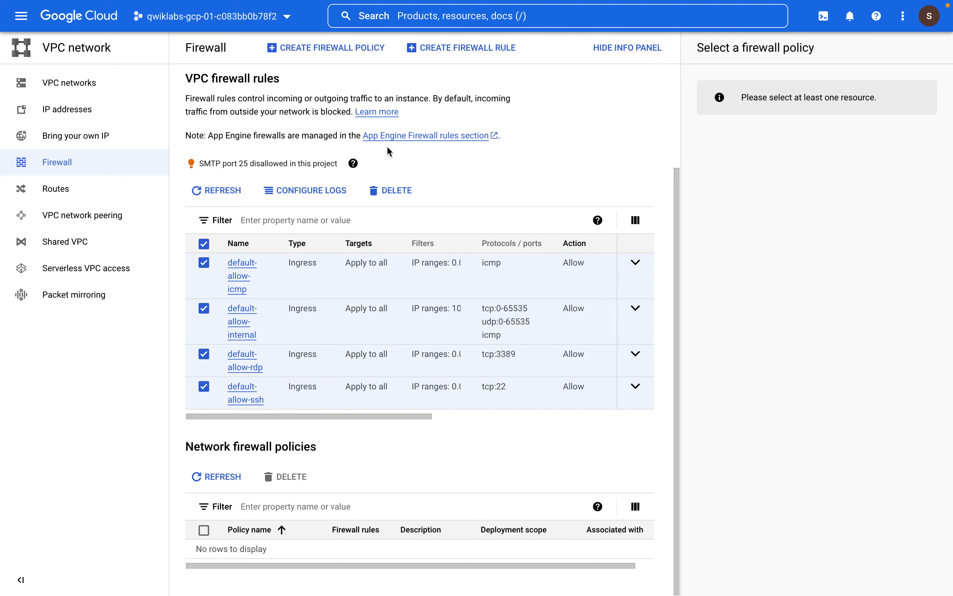
{"action": "left_click", "coordinate": [404, 190]}
{"action": "left_click", "coordinate": [547, 339]}
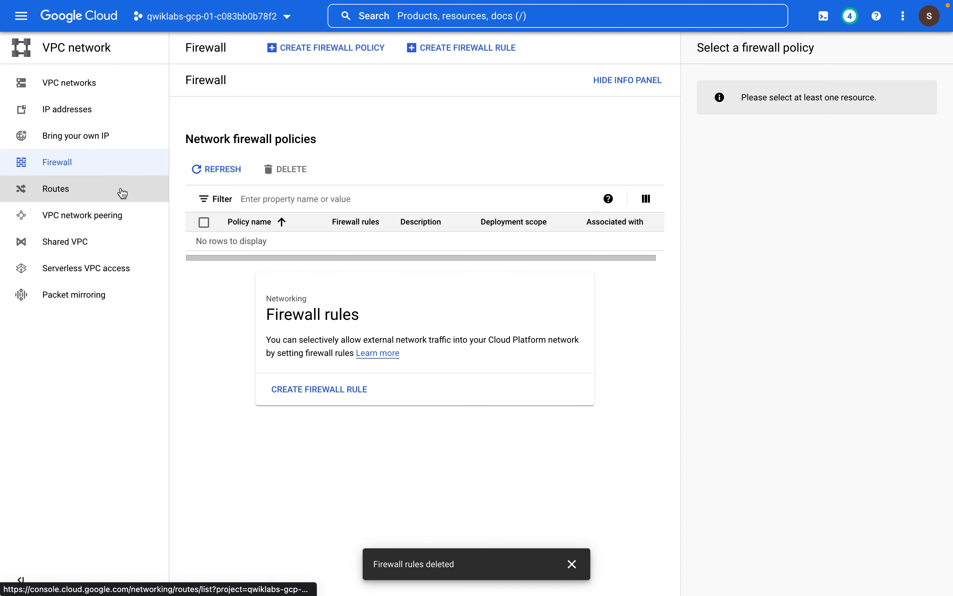
Step: Open the default VPC network's details and delete the network, confirming the deletion
{"action": "left_click", "coordinate": [102, 91]}
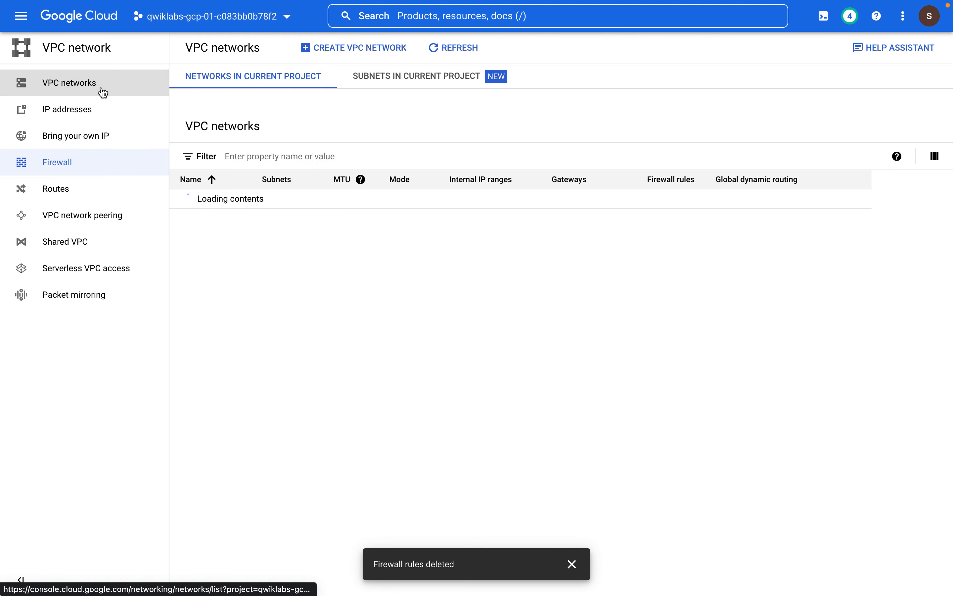
{"action": "left_click", "coordinate": [195, 220]}
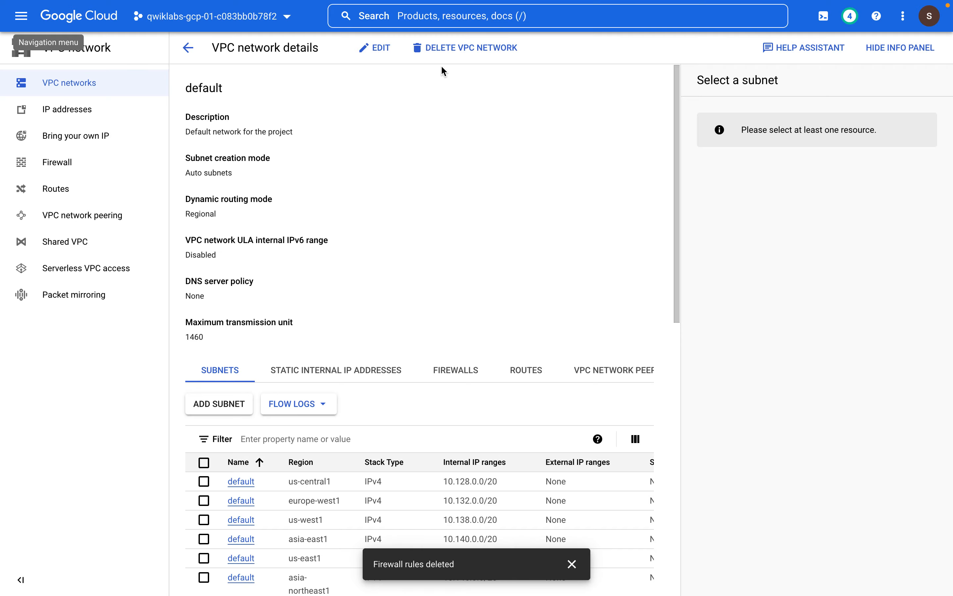
{"action": "left_click", "coordinate": [446, 48]}
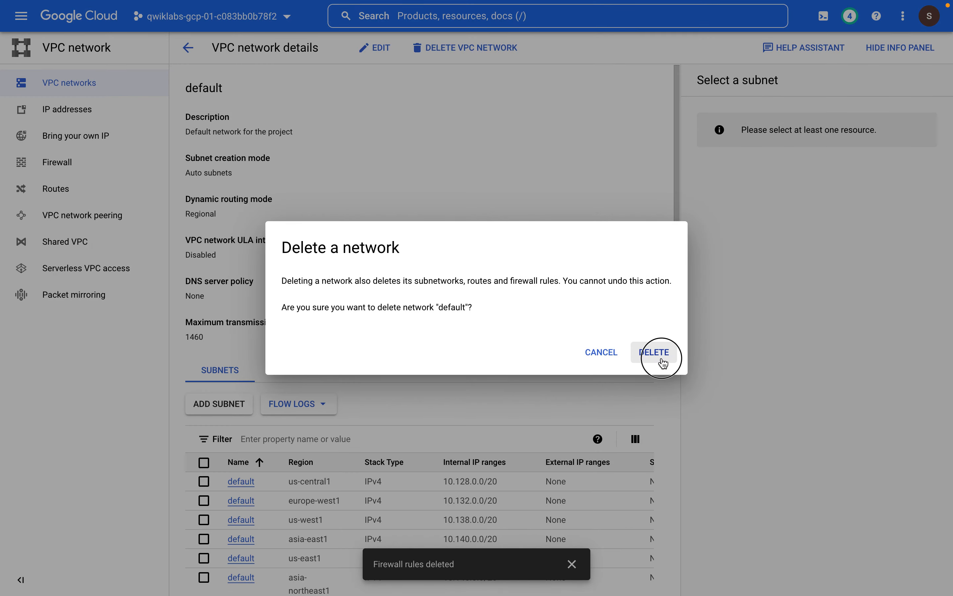
{"action": "left_click", "coordinate": [654, 352]}
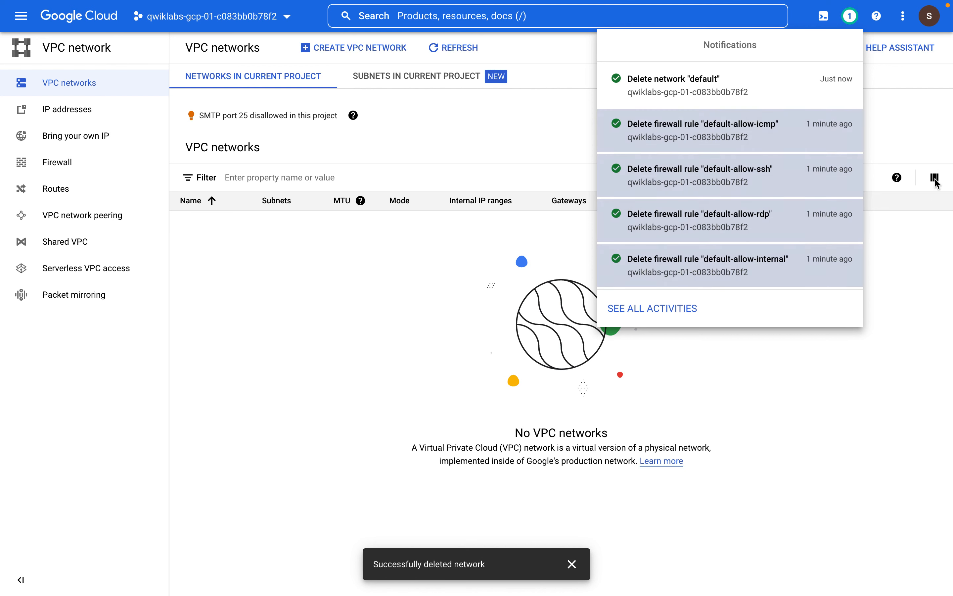
Step: Dismiss the deletion notifications and refresh the list of VPC networks
{"action": "left_click", "coordinate": [845, 421]}
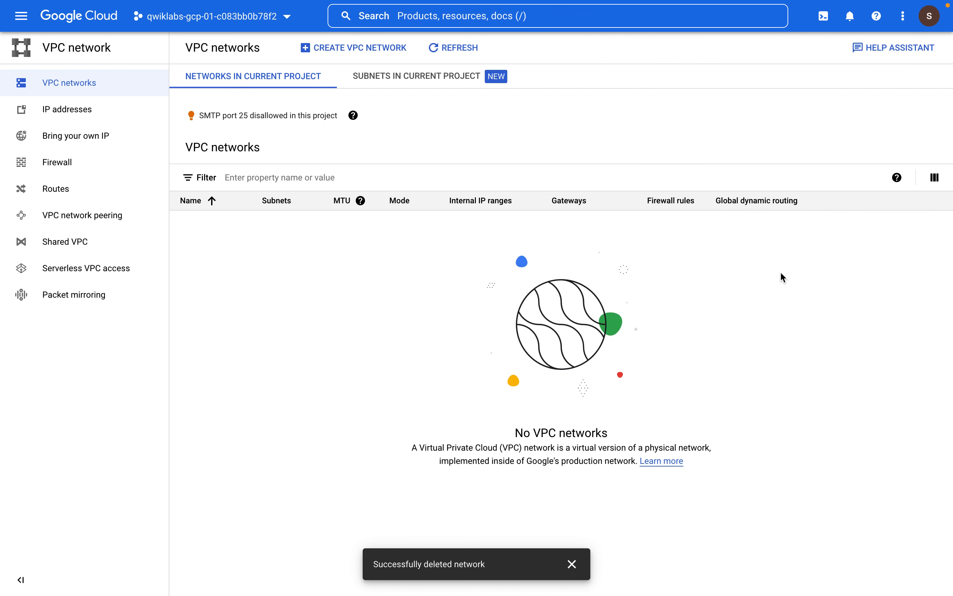
{"action": "left_click", "coordinate": [454, 50]}
{"action": "left_click", "coordinate": [572, 564]}
{"action": "left_click", "coordinate": [453, 46]}
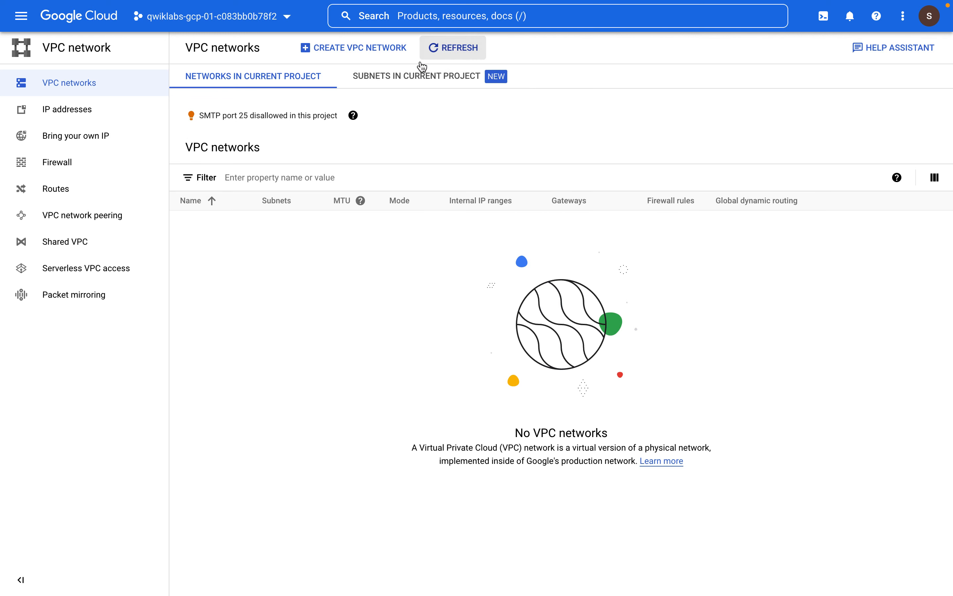
Step: Refresh the routes list and check the project's remaining routes, firewall rules, VPC networks and IP addresses
{"action": "left_click", "coordinate": [98, 190]}
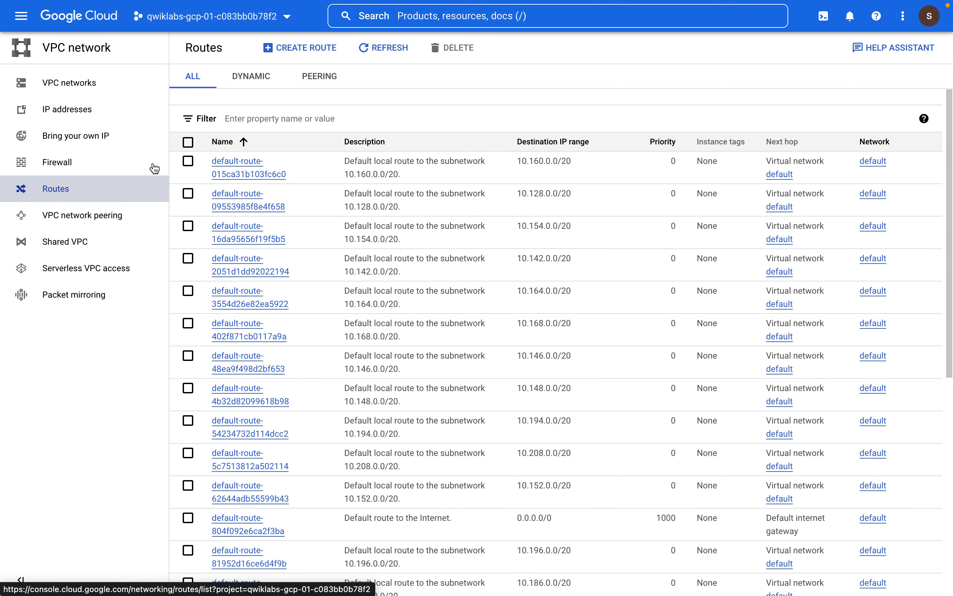
{"action": "left_click", "coordinate": [382, 58]}
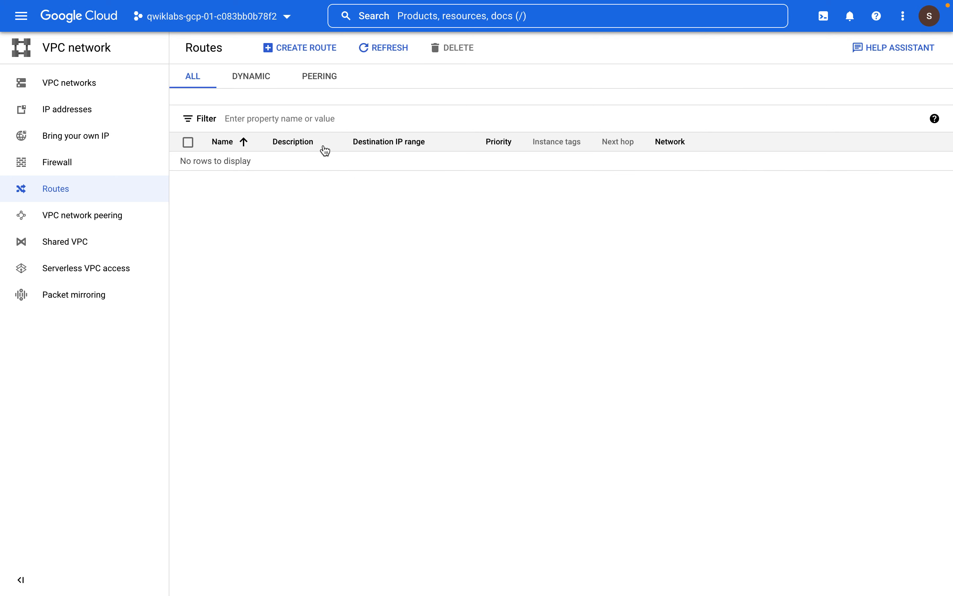
{"action": "left_click", "coordinate": [89, 169]}
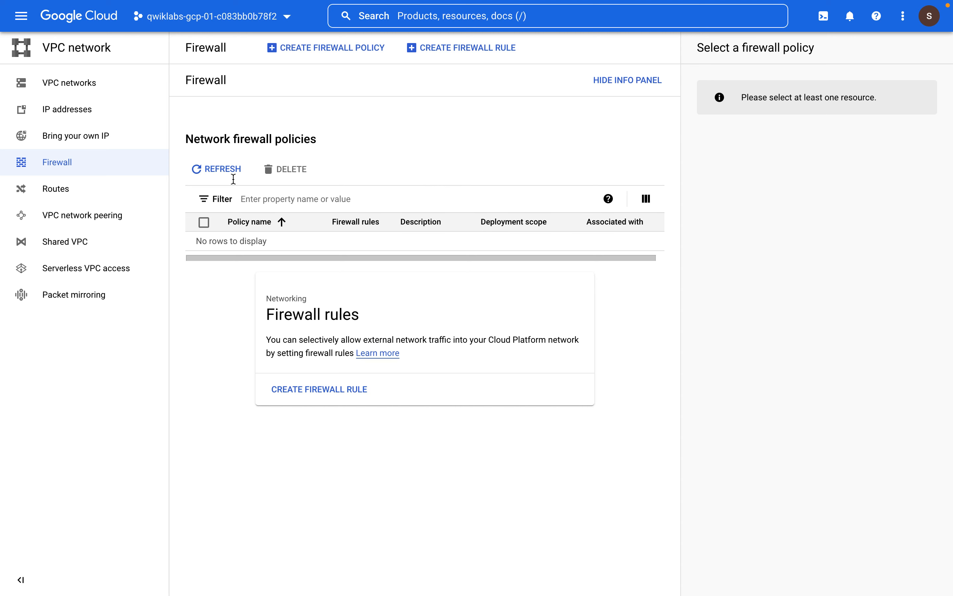
{"action": "left_click", "coordinate": [95, 83]}
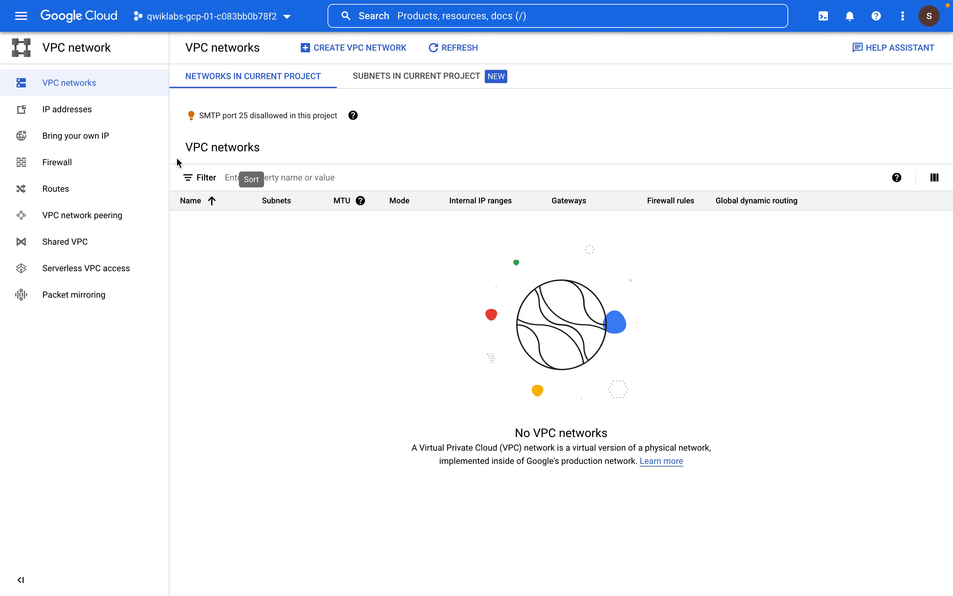
{"action": "left_click", "coordinate": [103, 120]}
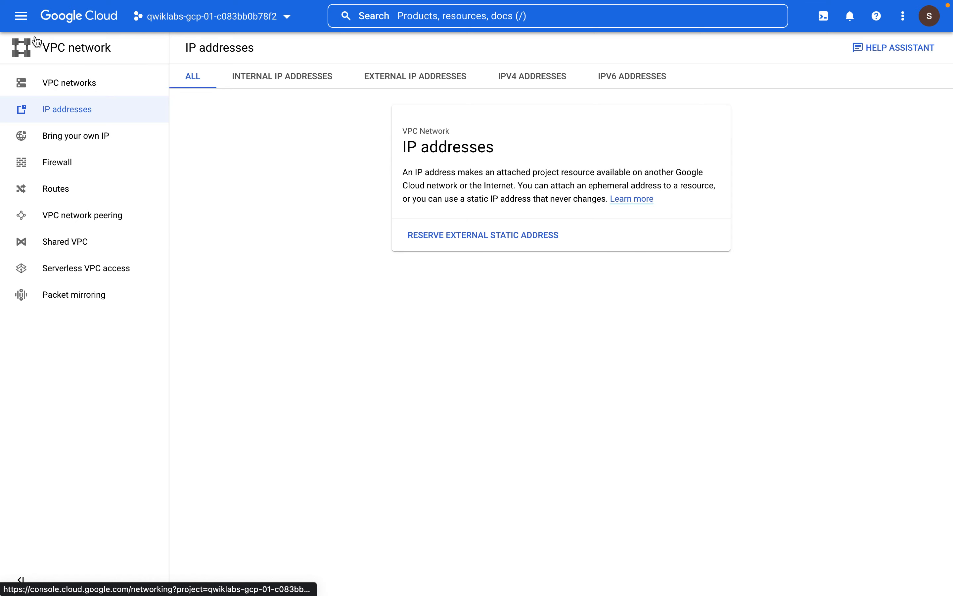
Step: Try to create a Compute Engine VM instance with all the default settings
{"action": "left_click", "coordinate": [23, 19]}
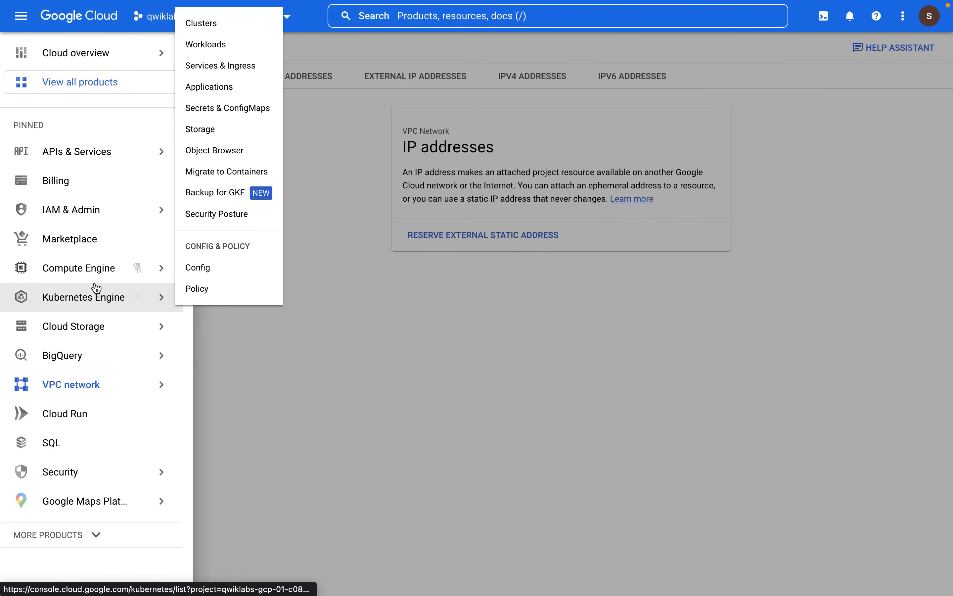
{"action": "mouse_move", "coordinate": [97, 271]}
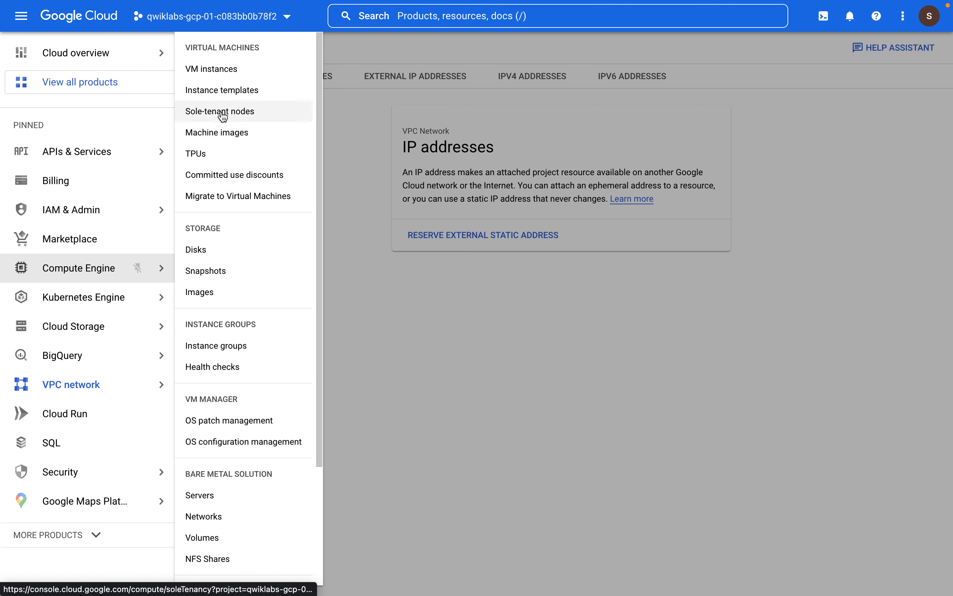
{"action": "left_click", "coordinate": [234, 72]}
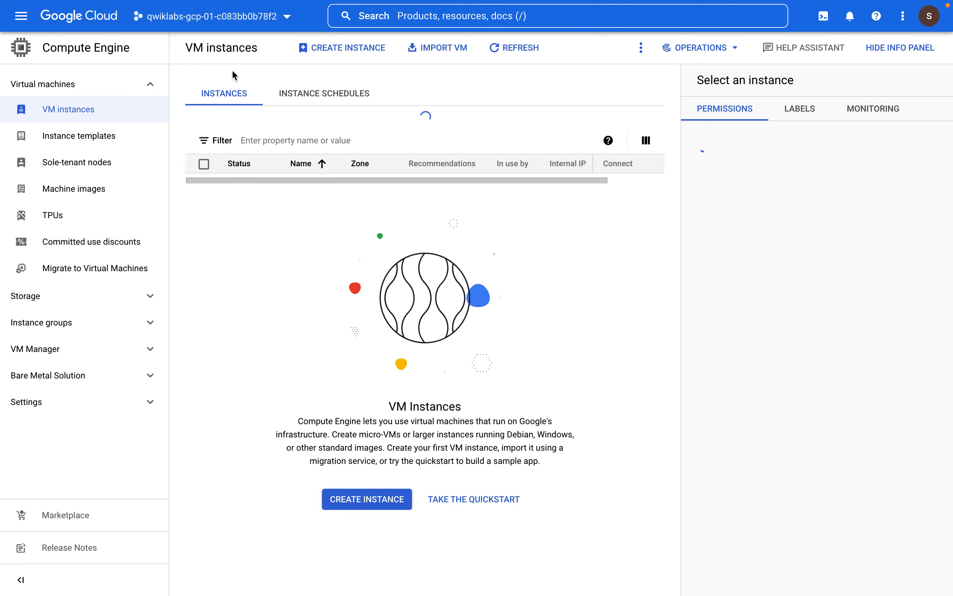
{"action": "left_click", "coordinate": [348, 48]}
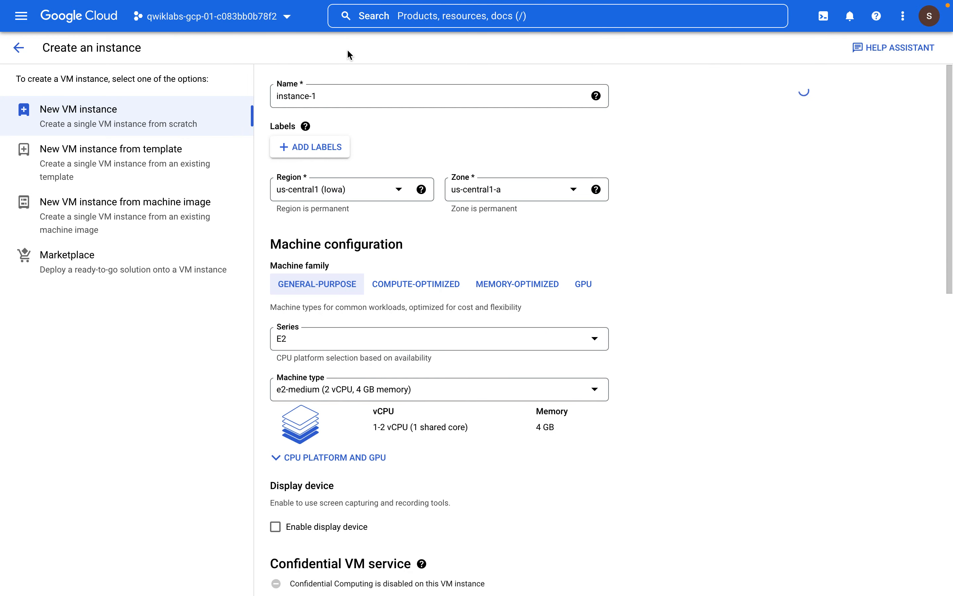
{"action": "scroll", "coordinate": [389, 227], "scroll_direction": "down", "scroll_amount": 4}
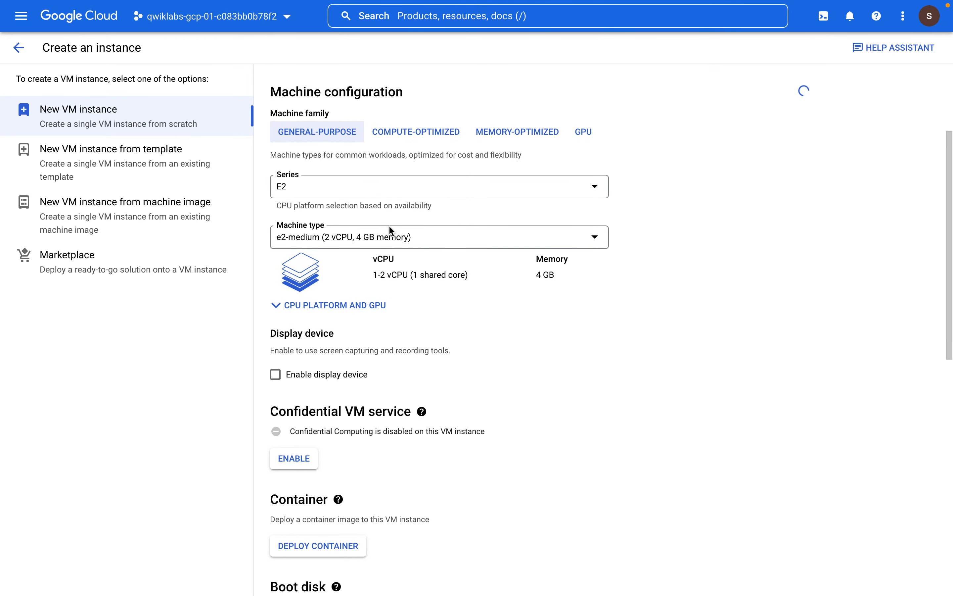
{"action": "scroll", "coordinate": [390, 219], "scroll_direction": "down", "scroll_amount": 13}
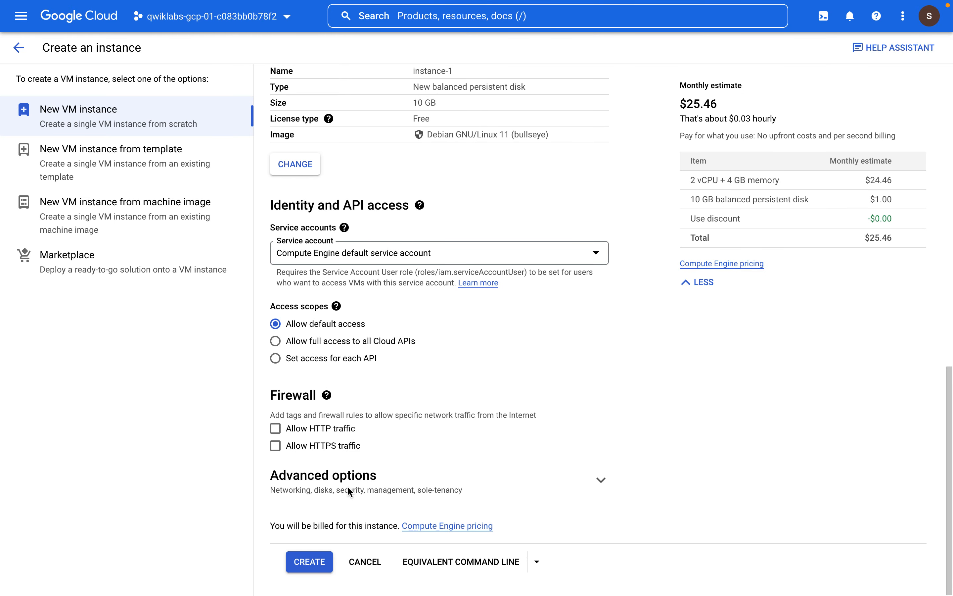
{"action": "left_click", "coordinate": [305, 563]}
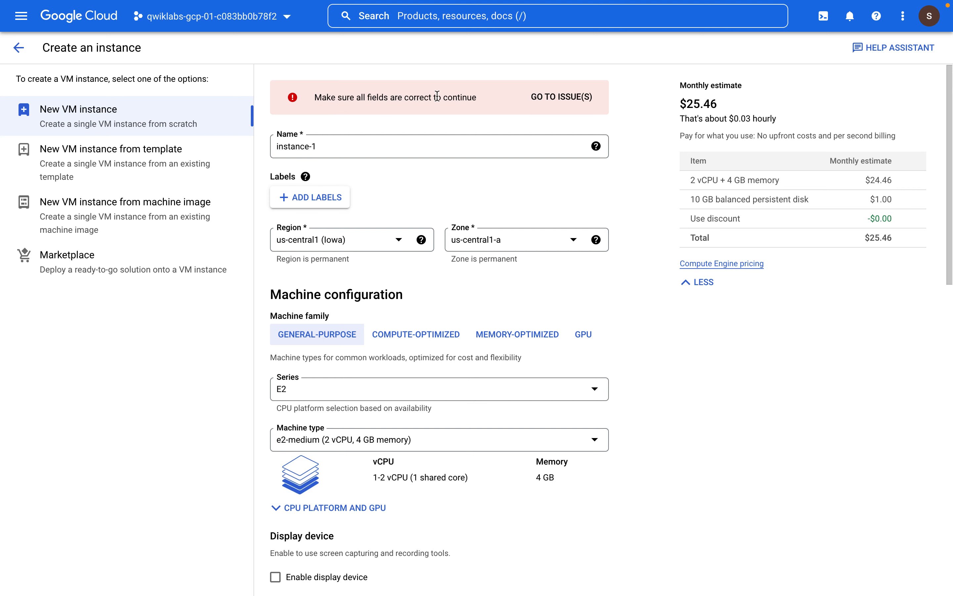
Step: Go to the issue reported on the VM creation form and check which networks its network interface offers
{"action": "left_click", "coordinate": [582, 99]}
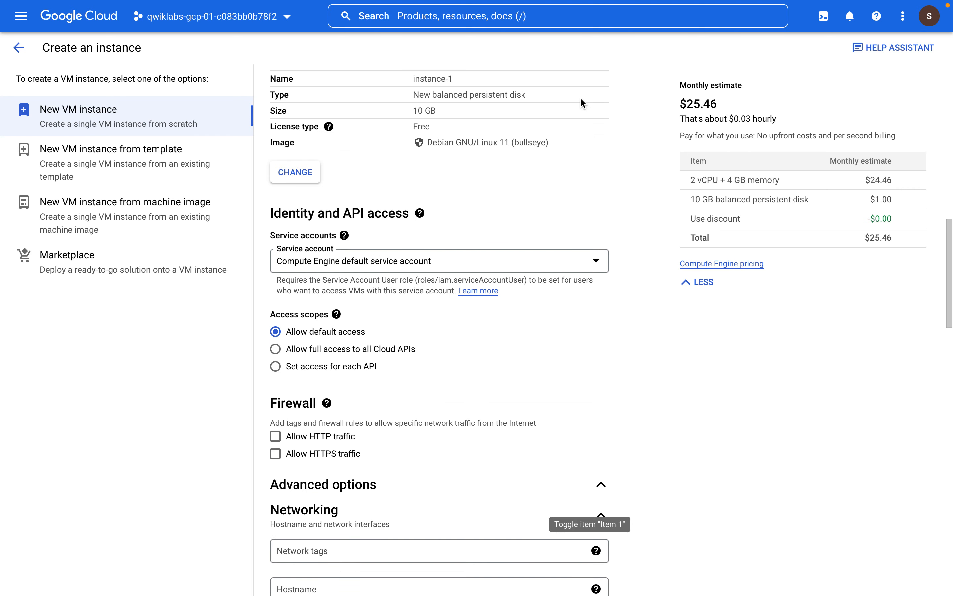
{"action": "scroll", "coordinate": [490, 351], "scroll_direction": "down", "scroll_amount": 8}
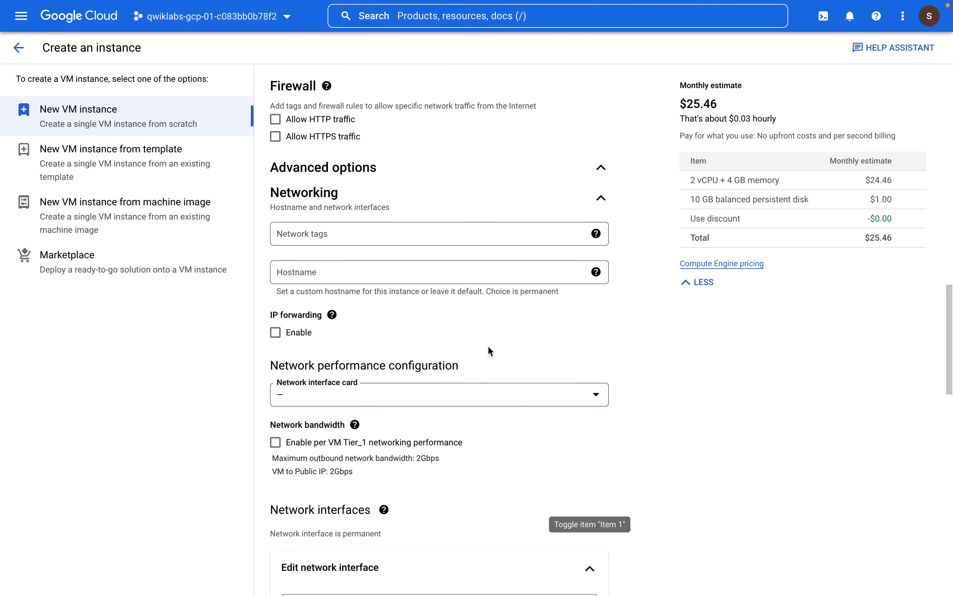
{"action": "scroll", "coordinate": [480, 338], "scroll_direction": "down", "scroll_amount": 4}
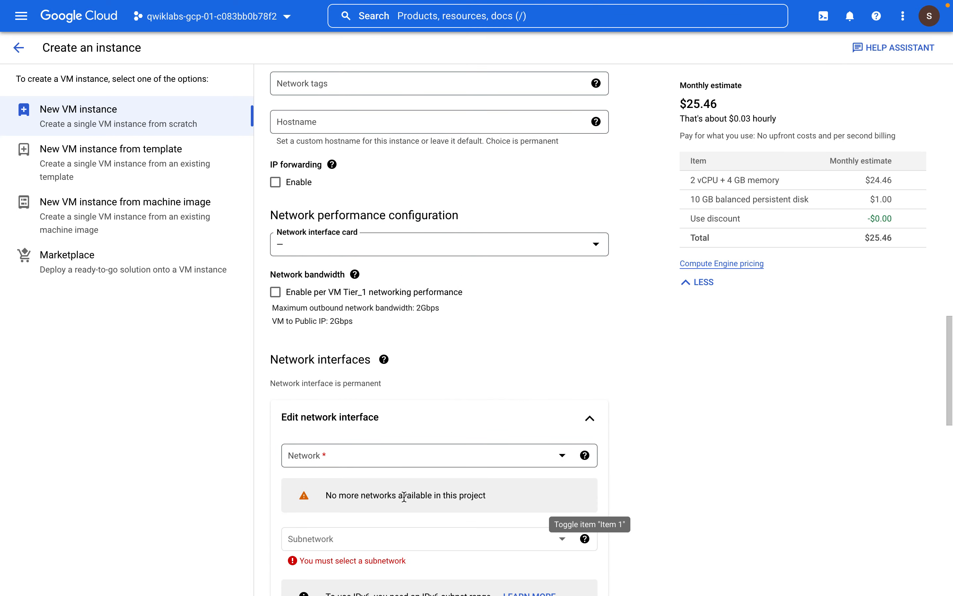
{"action": "scroll", "coordinate": [404, 496], "scroll_direction": "down", "scroll_amount": 1}
{"action": "left_click", "coordinate": [562, 406]}
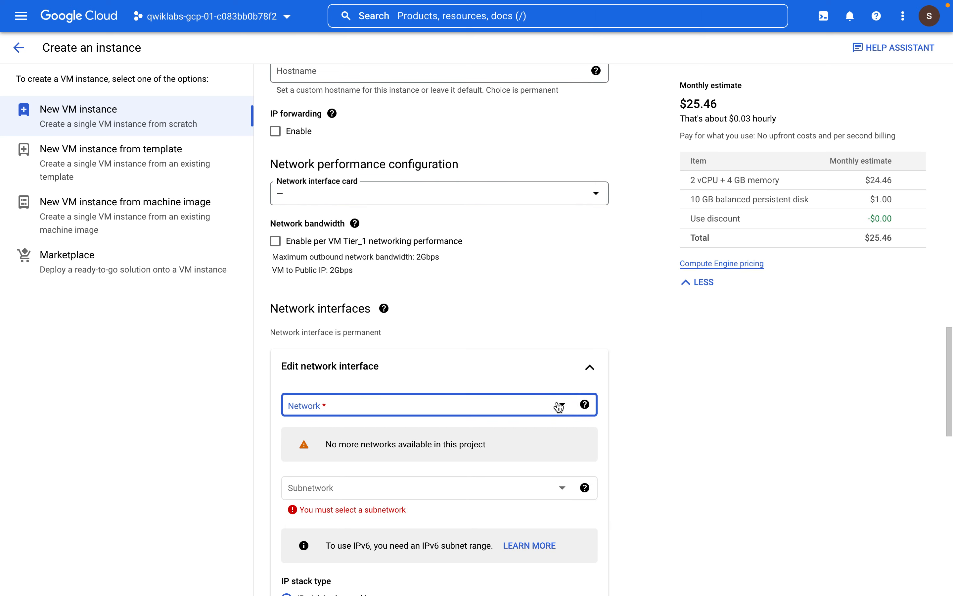
Step: Check which subnetworks the VM's network interface offers and read its network requirements, leaving the form without creating the instance
{"action": "left_click", "coordinate": [562, 486]}
{"action": "left_click", "coordinate": [563, 488]}
{"action": "scroll", "coordinate": [507, 449], "scroll_direction": "down", "scroll_amount": 2}
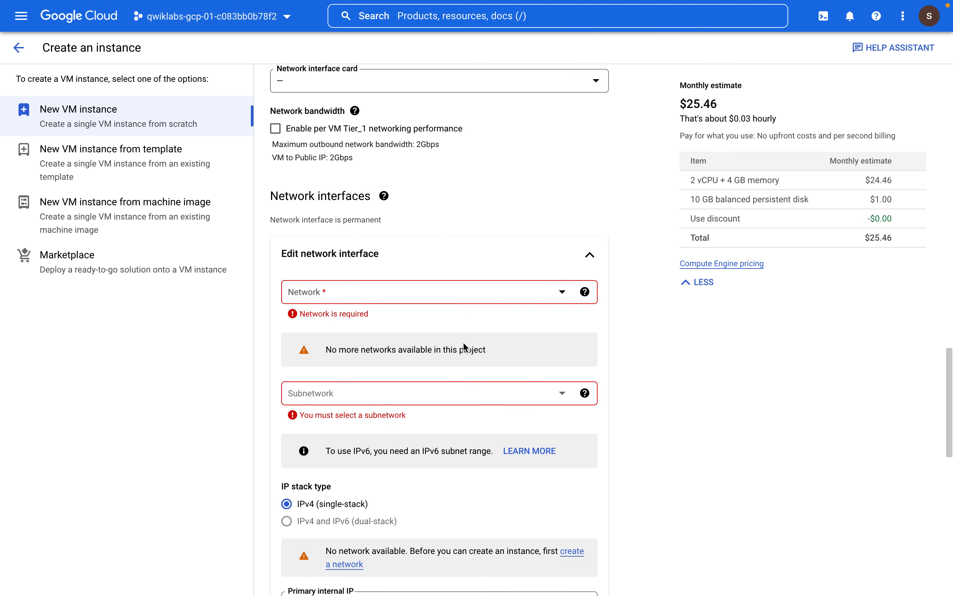
{"action": "scroll", "coordinate": [473, 311], "scroll_direction": "down", "scroll_amount": 4}
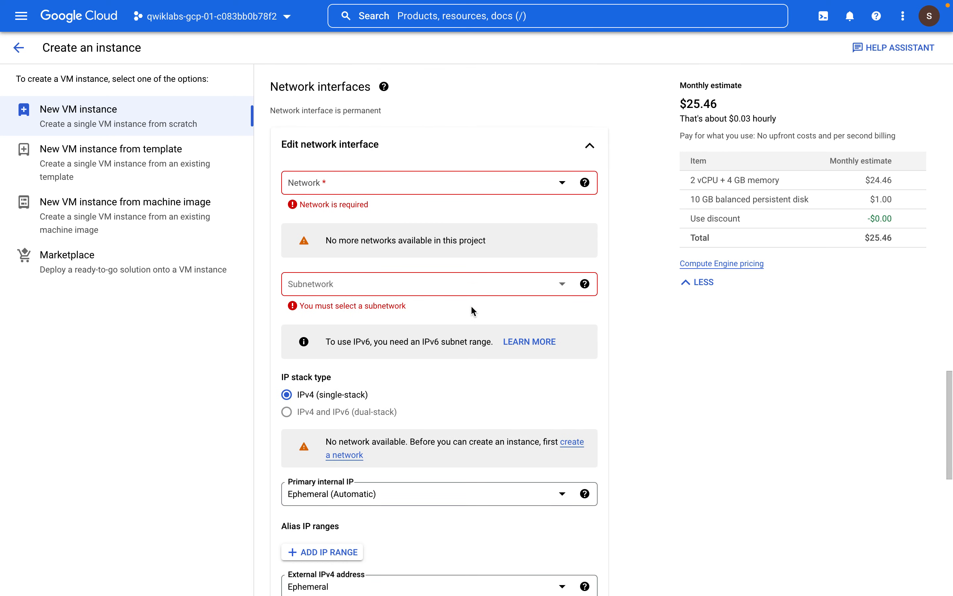
{"action": "scroll", "coordinate": [473, 310], "scroll_direction": "up", "scroll_amount": 2}
{"action": "scroll", "coordinate": [473, 311], "scroll_direction": "up", "scroll_amount": 1}
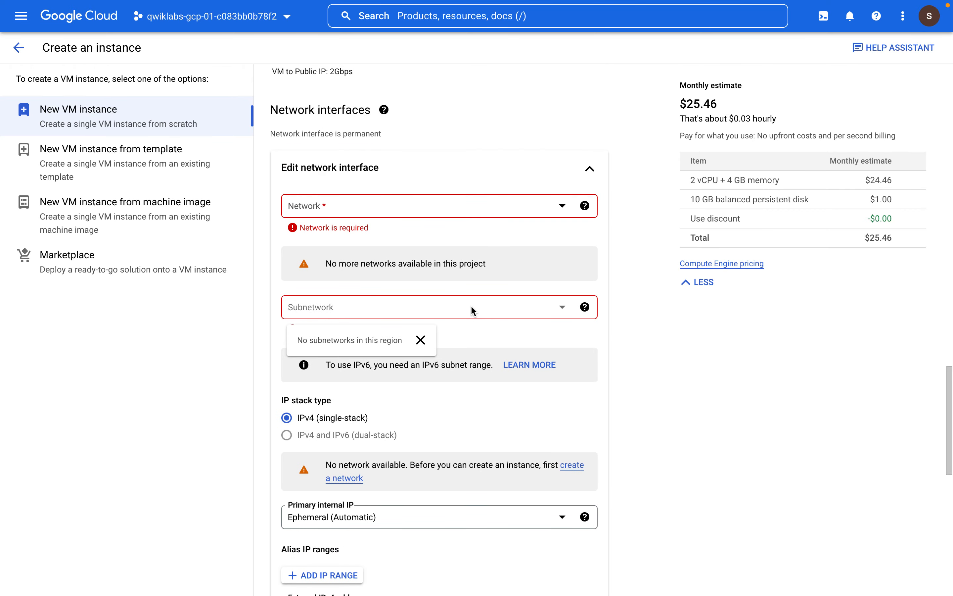
{"action": "scroll", "coordinate": [472, 312], "scroll_direction": "down", "scroll_amount": 2}
{"action": "scroll", "coordinate": [473, 312], "scroll_direction": "up", "scroll_amount": 12}
{"action": "left_click", "coordinate": [15, 48]}
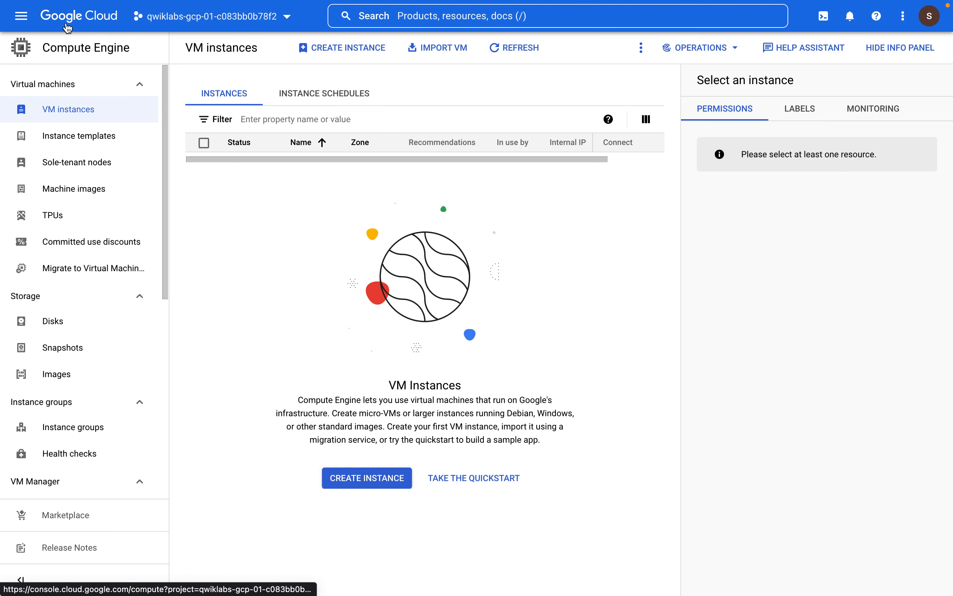
Step: Go to the project's VPC networks and open the form for creating a new VPC network
{"action": "left_click", "coordinate": [21, 16]}
{"action": "mouse_move", "coordinate": [101, 311]}
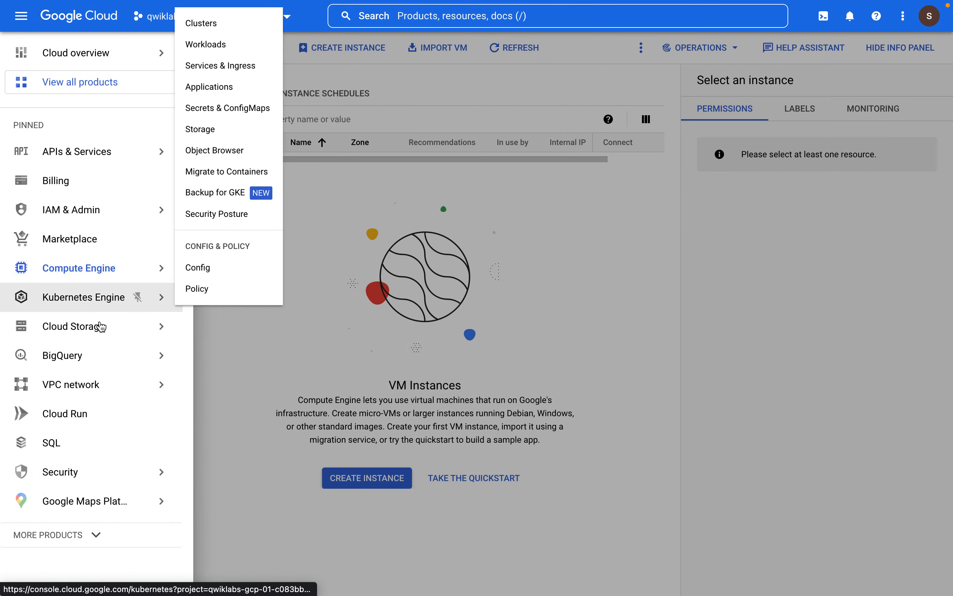
{"action": "mouse_move", "coordinate": [106, 386]}
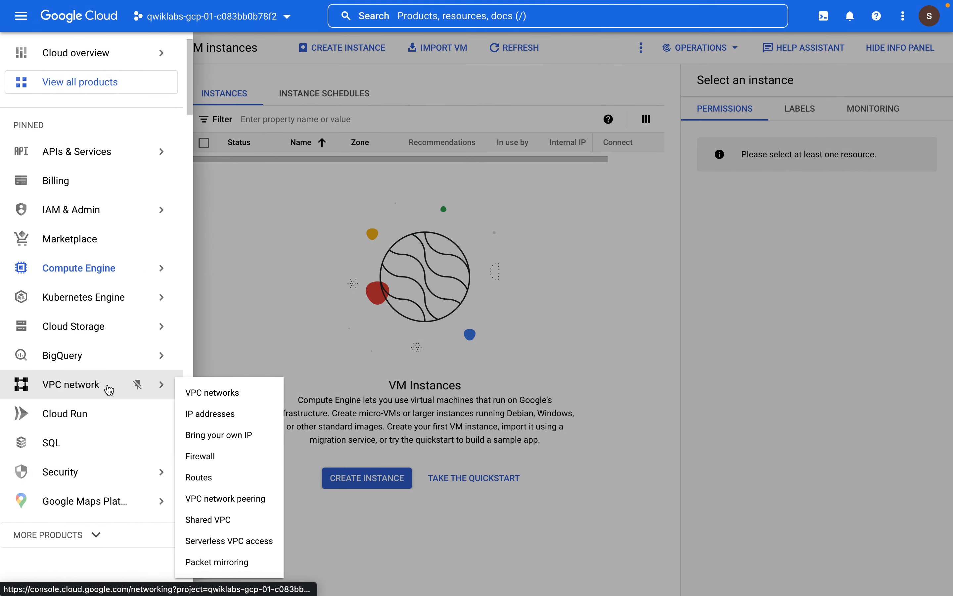
{"action": "left_click", "coordinate": [235, 394]}
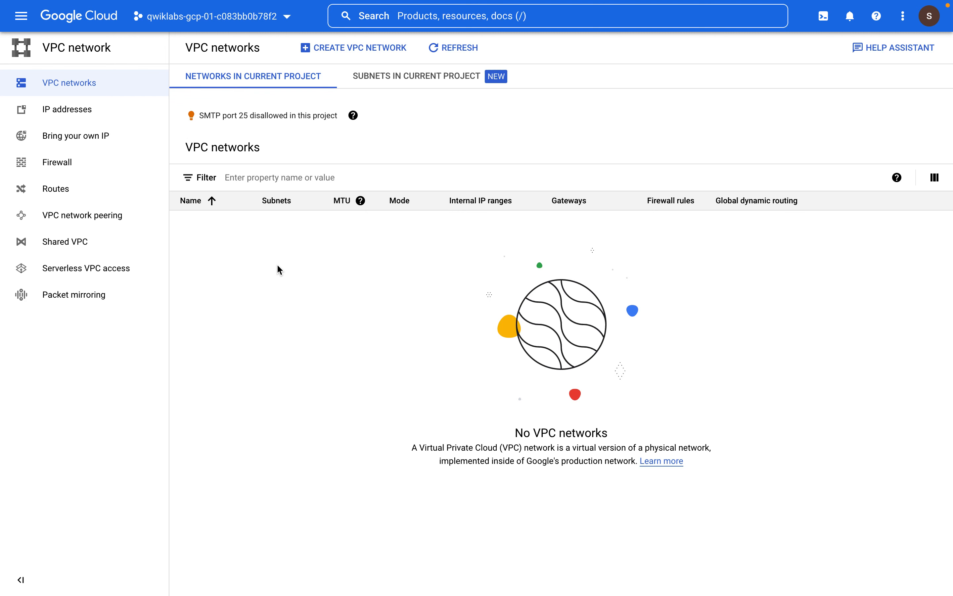
{"action": "left_click", "coordinate": [352, 48]}
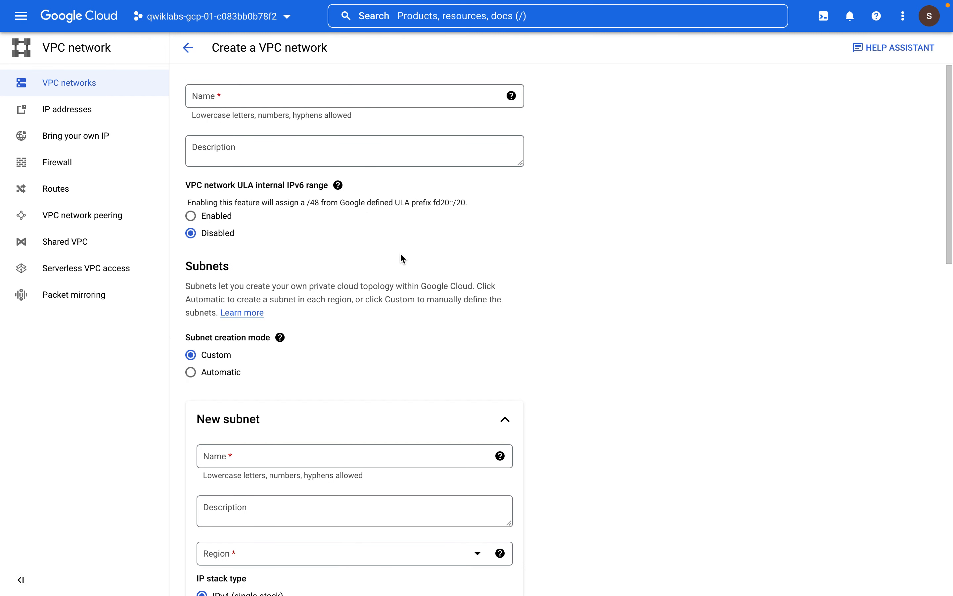
Step: Copy the network name from Task 2 of the lab instructions and name the new VPC network mynetwork
{"action": "key", "text": "ctrl+Left"}
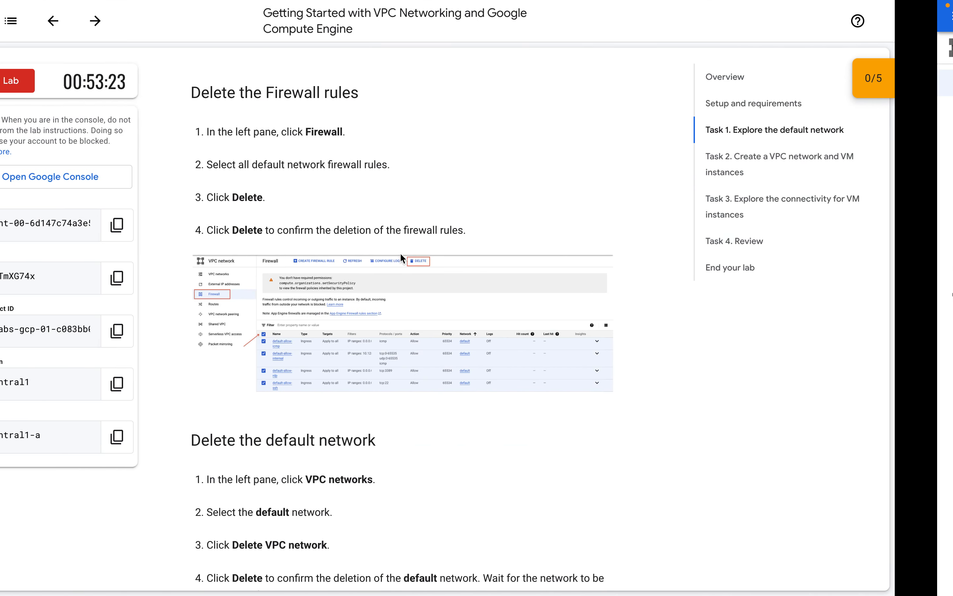
{"action": "scroll", "coordinate": [400, 253], "scroll_direction": "down", "scroll_amount": 15}
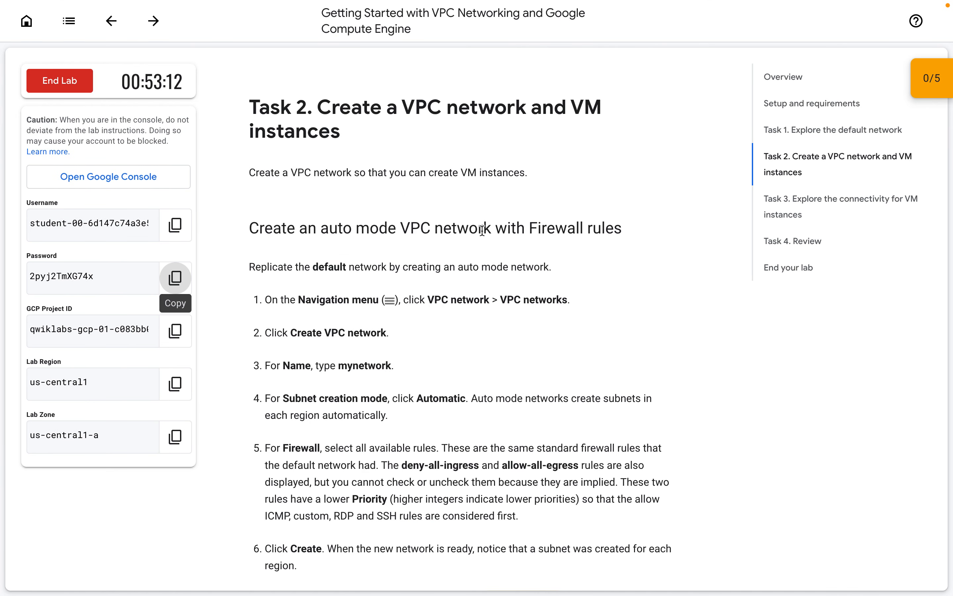
{"action": "left_click_drag", "start_coordinate": [341, 366], "coordinate": [421, 370]}
{"action": "key", "text": "ctrl+c"}
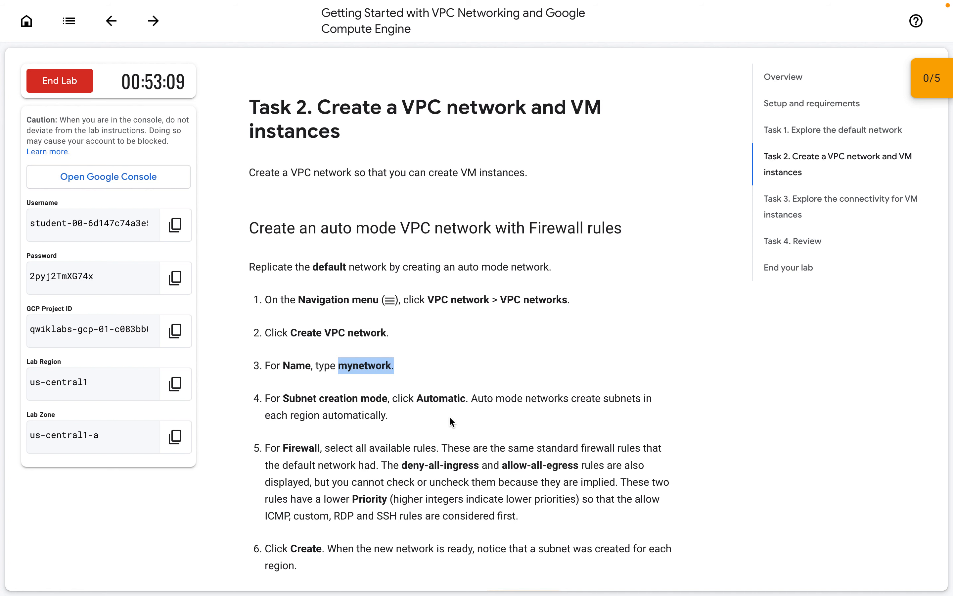
{"action": "scroll", "coordinate": [450, 416], "scroll_direction": "down", "scroll_amount": 3}
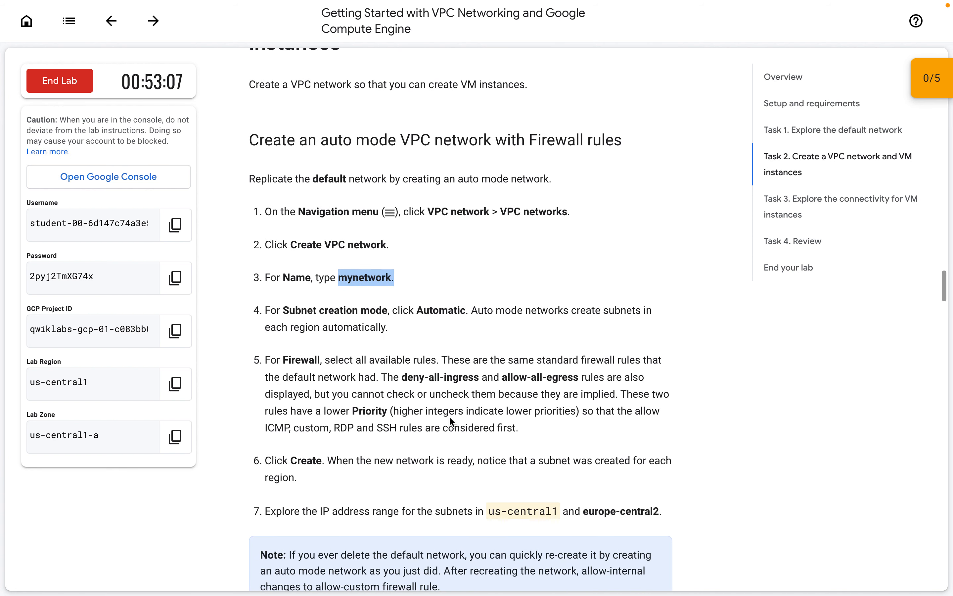
{"action": "key", "text": "ctrl+Right"}
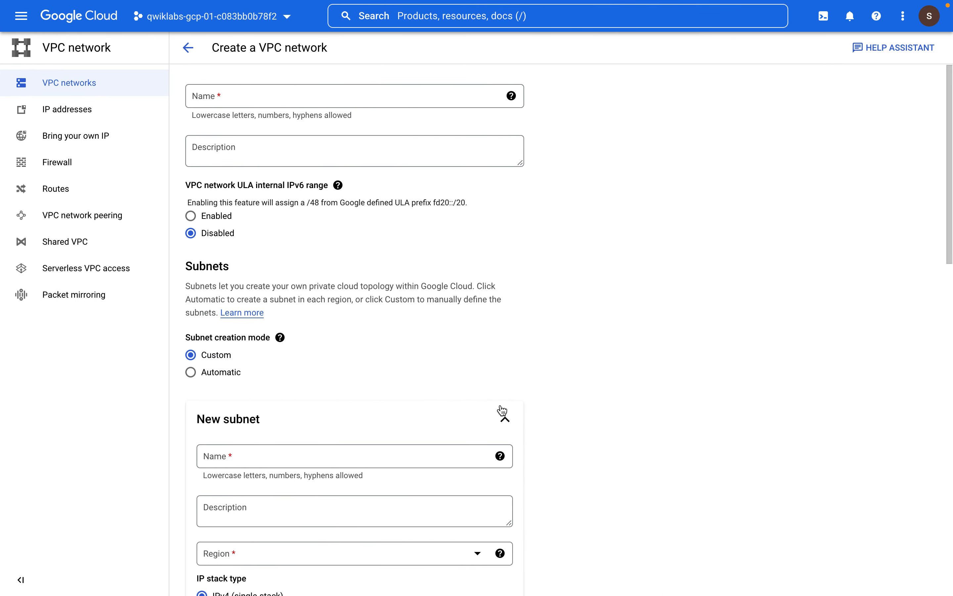
{"action": "left_click", "coordinate": [286, 87]}
{"action": "key", "text": "ctrl+v"}
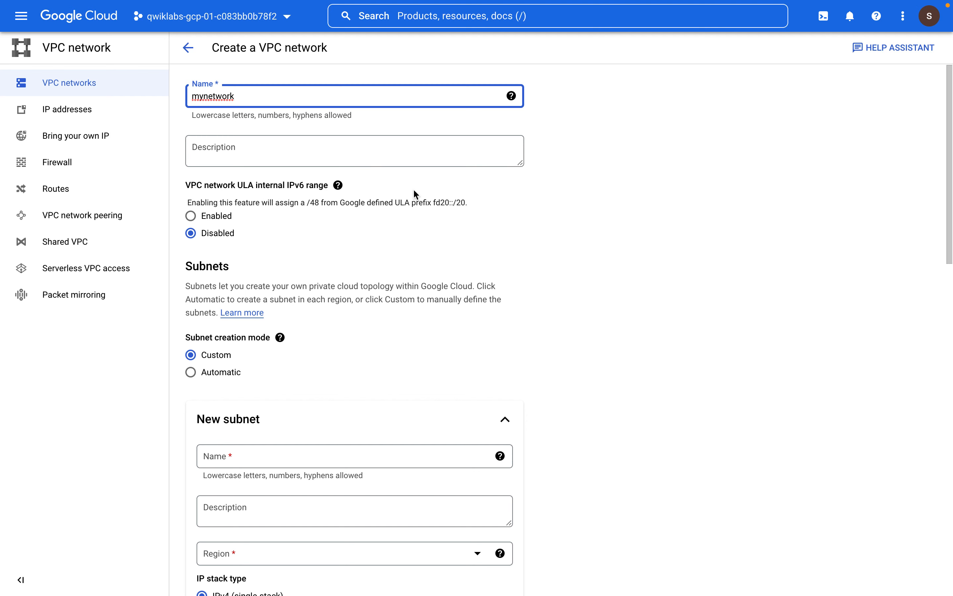
Step: Set the subnet creation mode to Automatic and select all available IPv4 firewall rules for mynetwork
{"action": "scroll", "coordinate": [415, 193], "scroll_direction": "down", "scroll_amount": 2}
{"action": "left_click", "coordinate": [206, 313]}
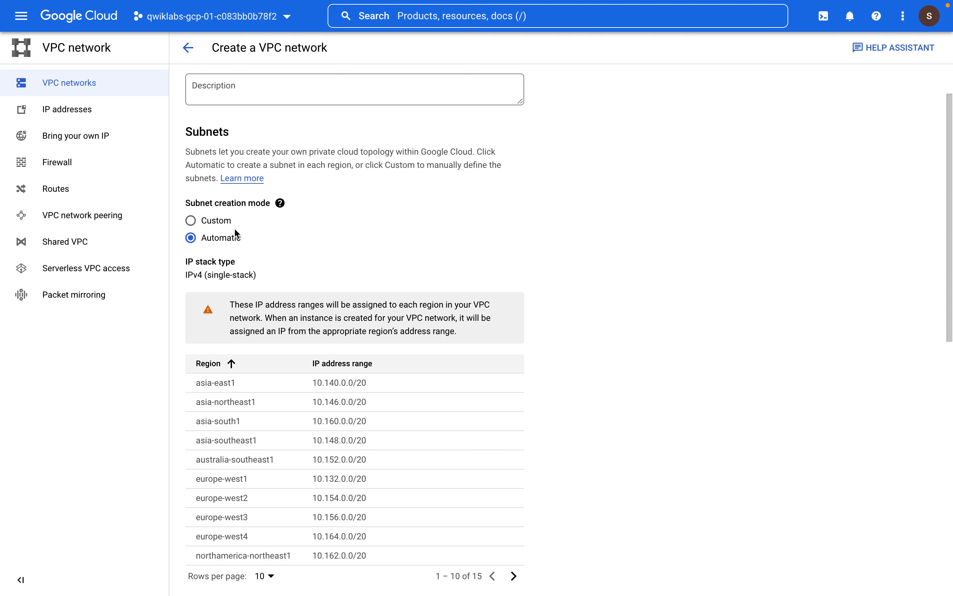
{"action": "scroll", "coordinate": [361, 257], "scroll_direction": "down", "scroll_amount": 2}
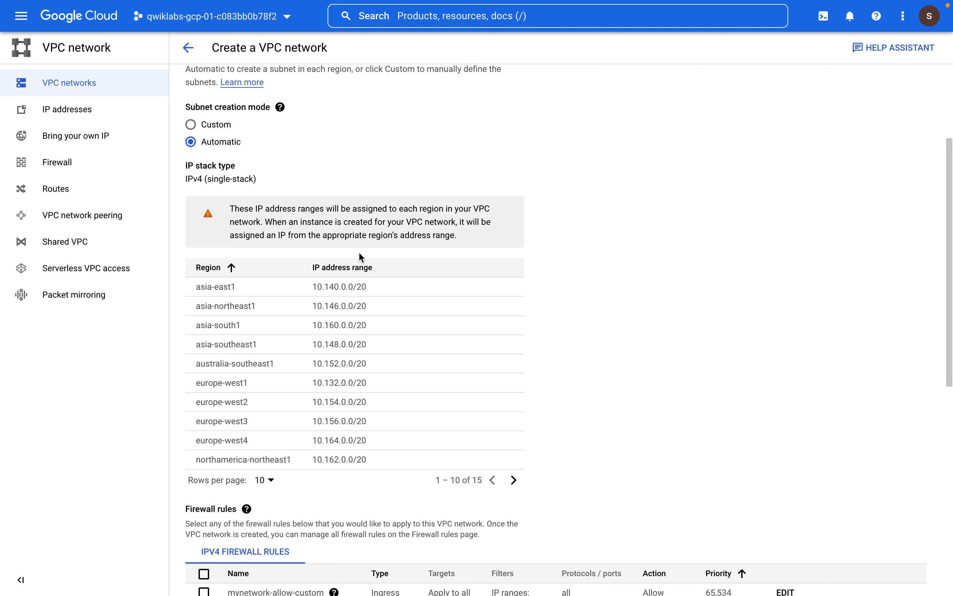
{"action": "scroll", "coordinate": [361, 257], "scroll_direction": "down", "scroll_amount": 5}
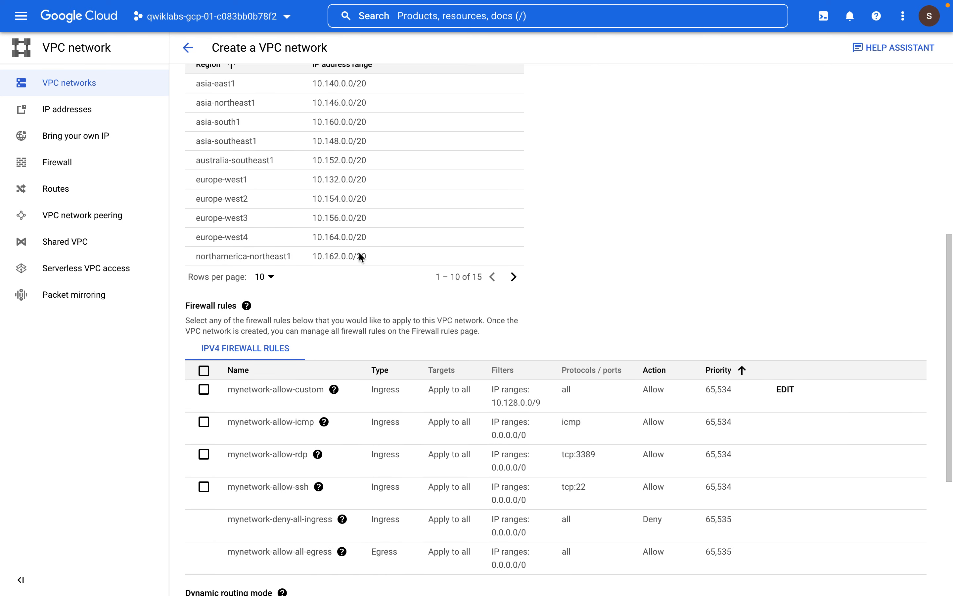
{"action": "left_click", "coordinate": [203, 371]}
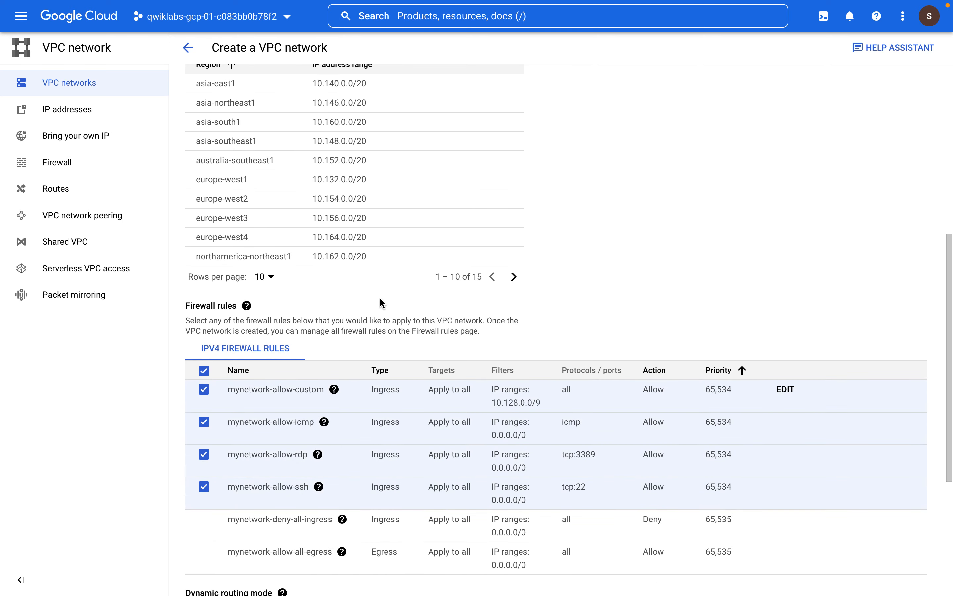
Step: Review the mynetwork settings, keeping the remaining defaults, and create the VPC network
{"action": "scroll", "coordinate": [379, 297], "scroll_direction": "down", "scroll_amount": 2}
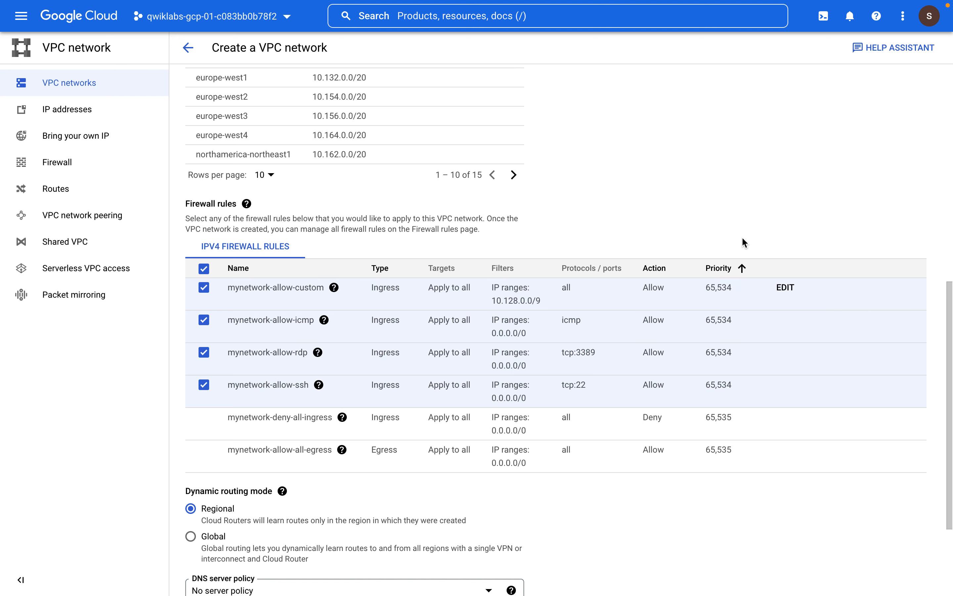
{"action": "scroll", "coordinate": [475, 350], "scroll_direction": "down", "scroll_amount": 3}
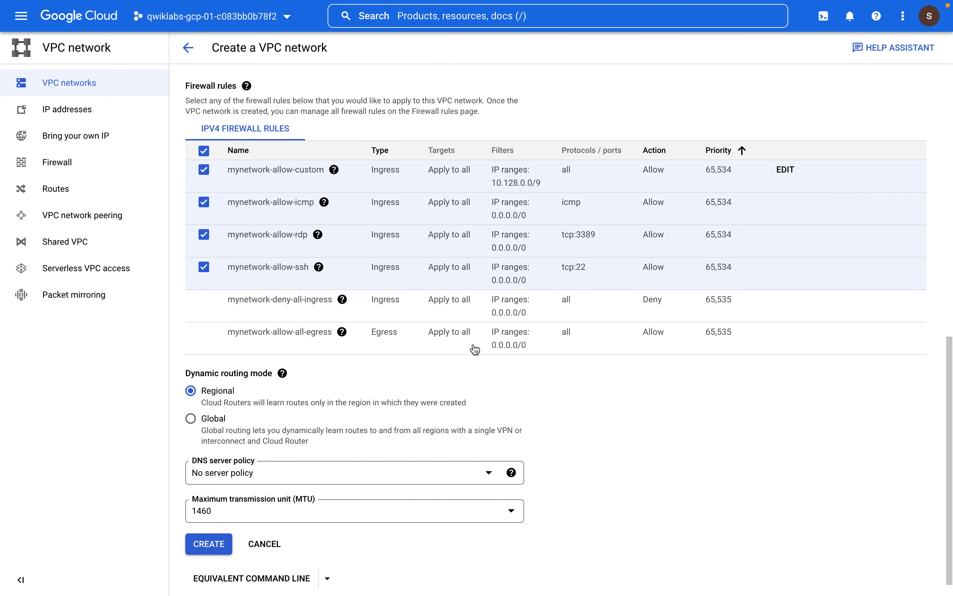
{"action": "scroll", "coordinate": [474, 349], "scroll_direction": "down", "scroll_amount": 1}
{"action": "scroll", "coordinate": [472, 343], "scroll_direction": "up", "scroll_amount": 9}
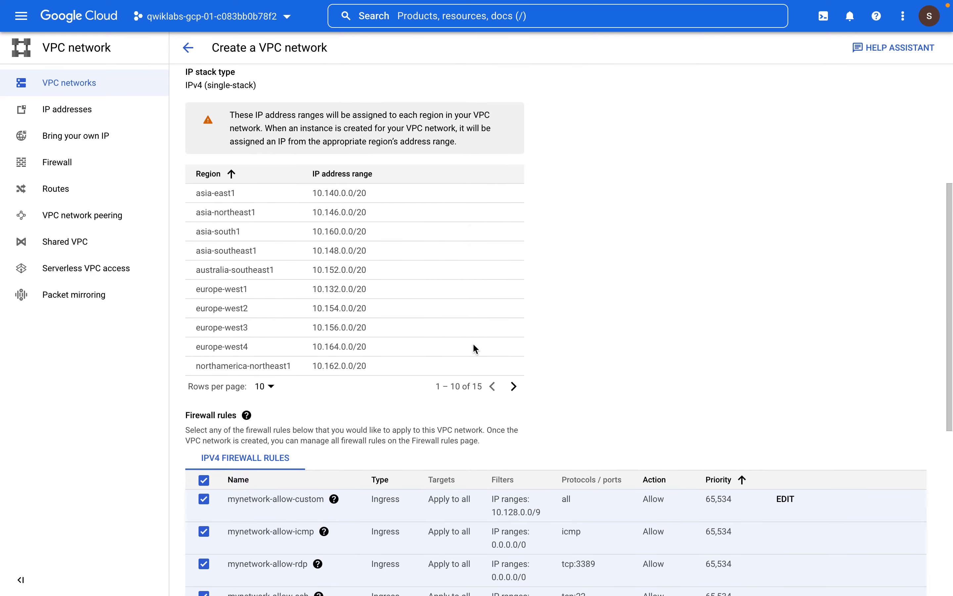
{"action": "scroll", "coordinate": [473, 343], "scroll_direction": "down", "scroll_amount": 9}
{"action": "scroll", "coordinate": [473, 342], "scroll_direction": "up", "scroll_amount": 1}
{"action": "scroll", "coordinate": [473, 343], "scroll_direction": "up", "scroll_amount": 15}
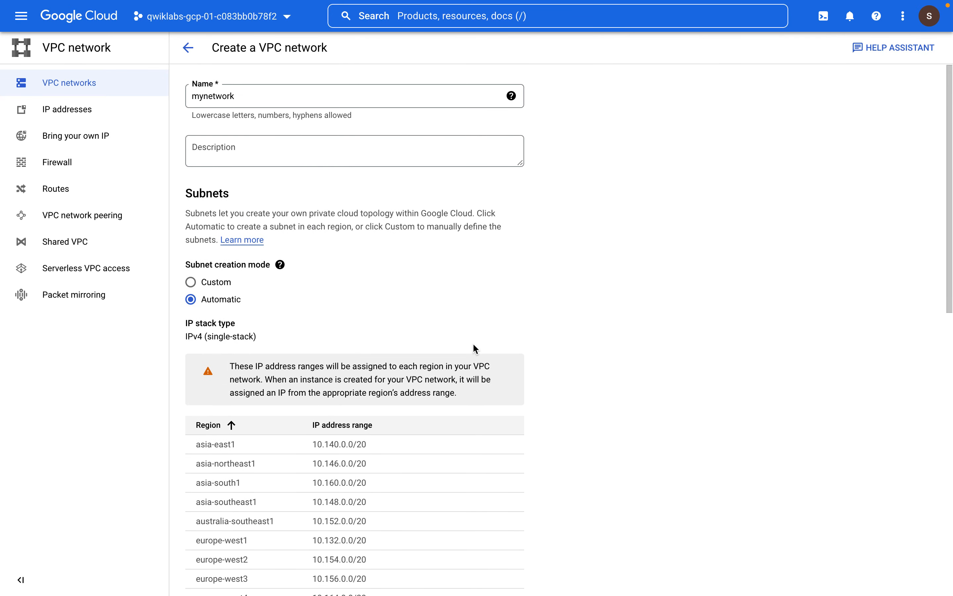
{"action": "scroll", "coordinate": [473, 344], "scroll_direction": "down", "scroll_amount": 15}
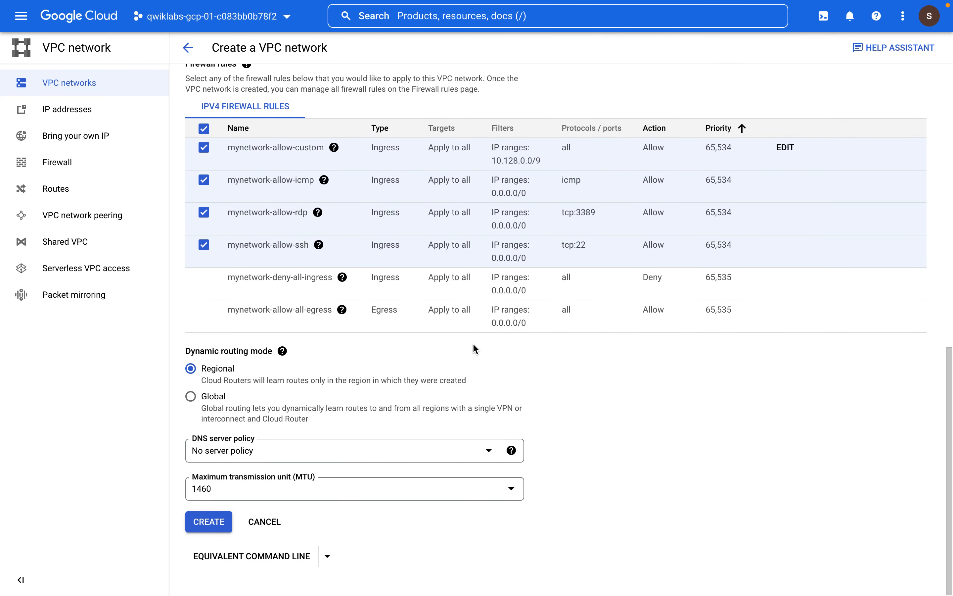
{"action": "left_click", "coordinate": [214, 528]}
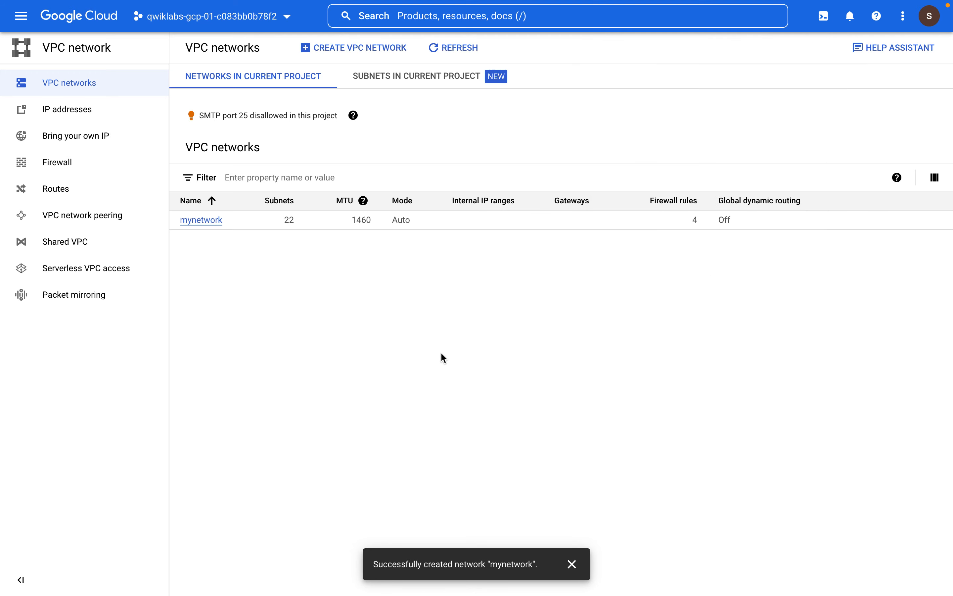
Step: Read the lab instructions for the us-central1 VM instance and copy its name, mynet-us-vm
{"action": "key", "text": "ctrl+Left"}
{"action": "scroll", "coordinate": [441, 354], "scroll_direction": "down", "scroll_amount": 3}
{"action": "scroll", "coordinate": [441, 353], "scroll_direction": "down", "scroll_amount": 5}
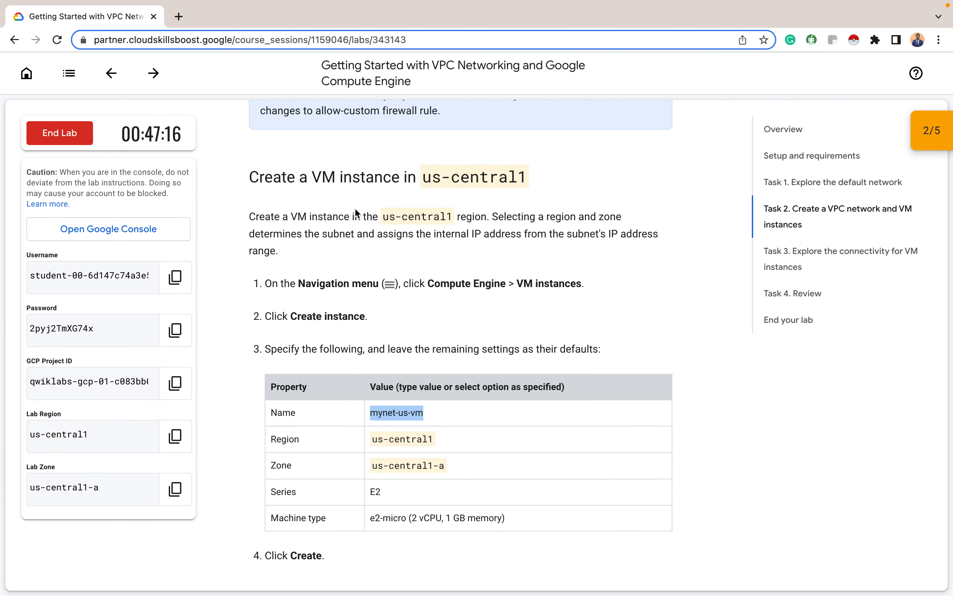
{"action": "scroll", "coordinate": [355, 213], "scroll_direction": "up", "scroll_amount": 2}
{"action": "scroll", "coordinate": [356, 209], "scroll_direction": "down", "scroll_amount": 3}
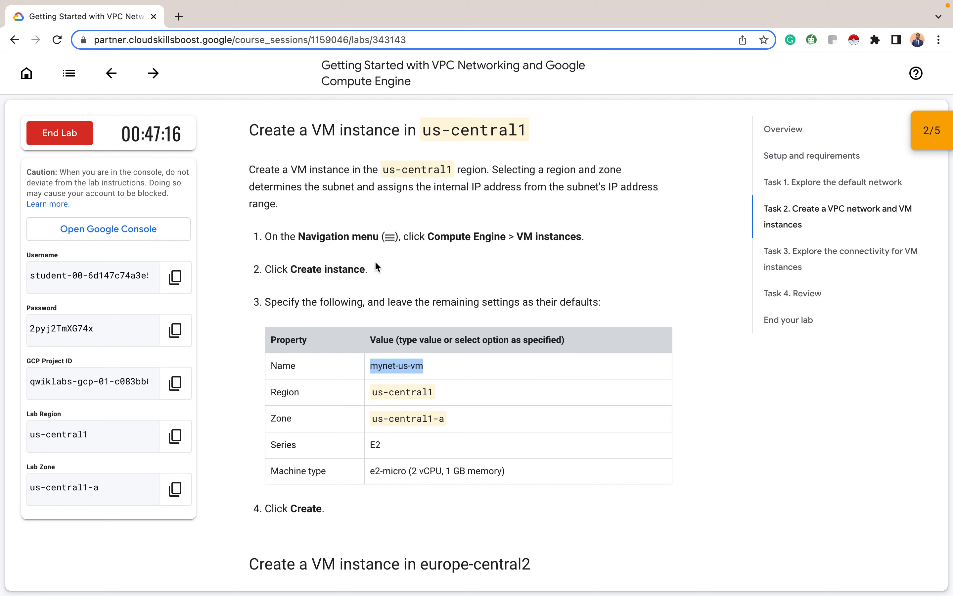
{"action": "left_click", "coordinate": [436, 367]}
{"action": "left_click_drag", "start_coordinate": [436, 367], "coordinate": [370, 368]}
{"action": "key", "text": "super+c"}
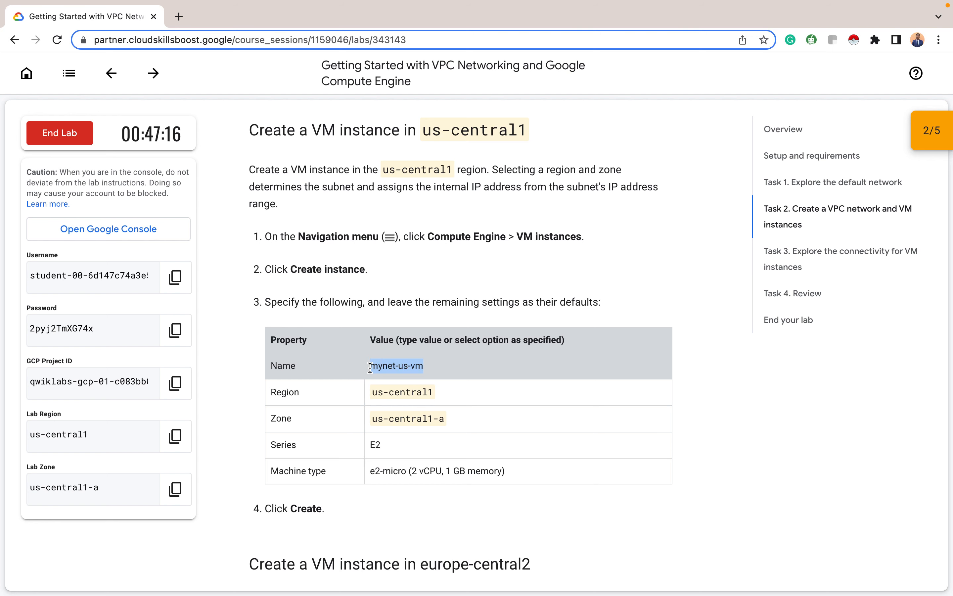
Step: Switch to the Google Cloud console, open VM instances in a new browser tab and bring up the form for a new instance
{"action": "key", "text": "super+Tab"}
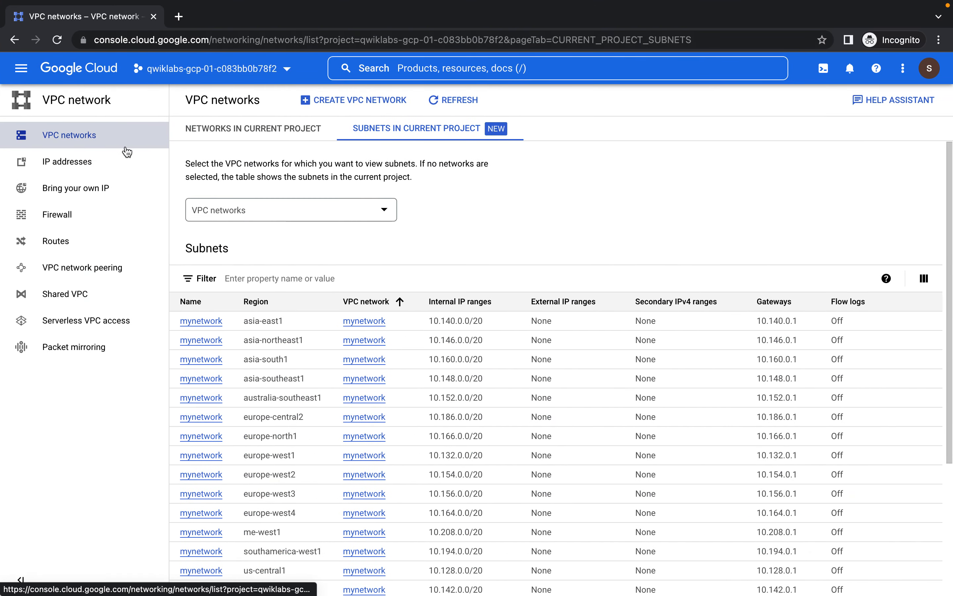
{"action": "left_click", "coordinate": [19, 72]}
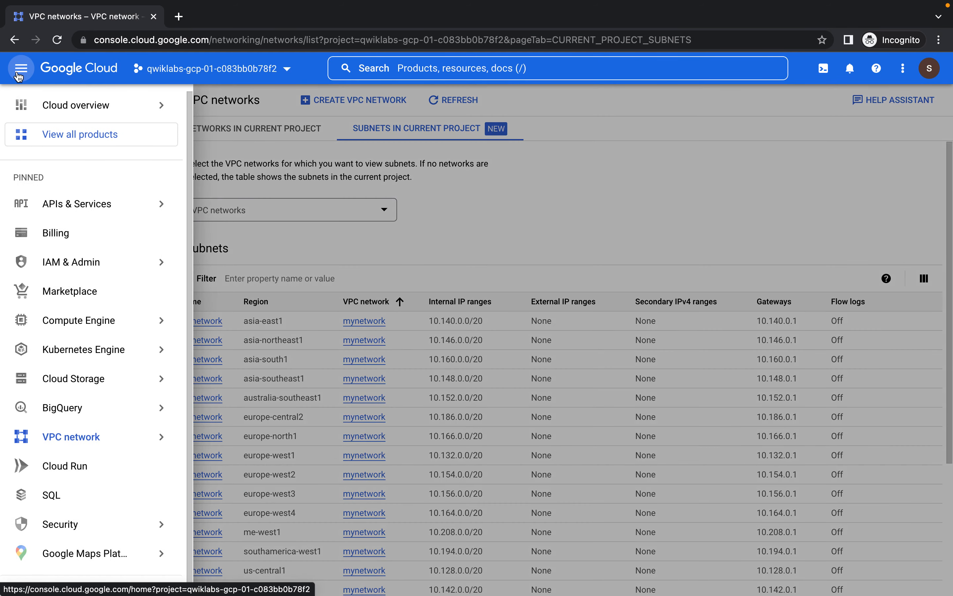
{"action": "mouse_move", "coordinate": [130, 320]}
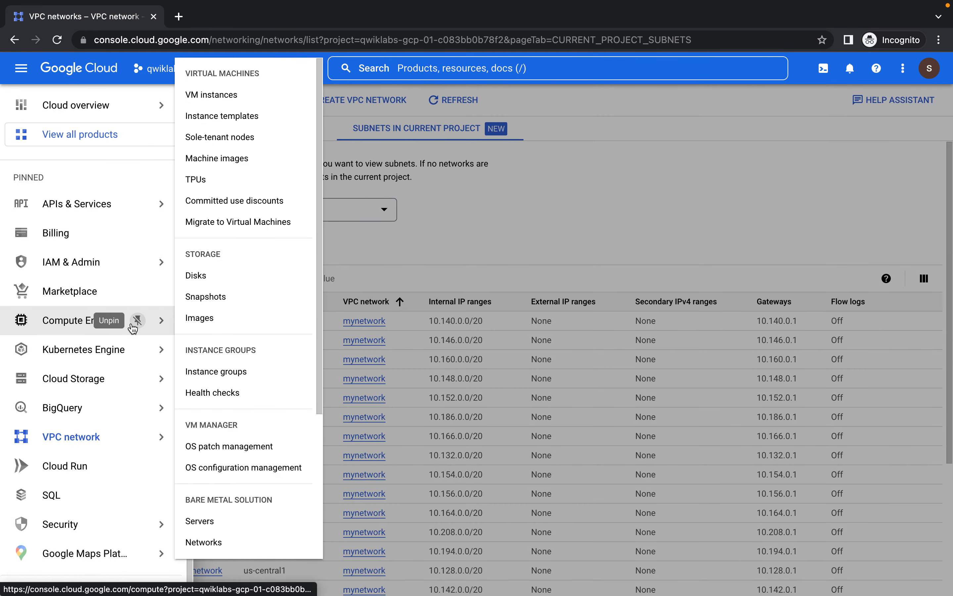
{"action": "right_click", "coordinate": [219, 96]}
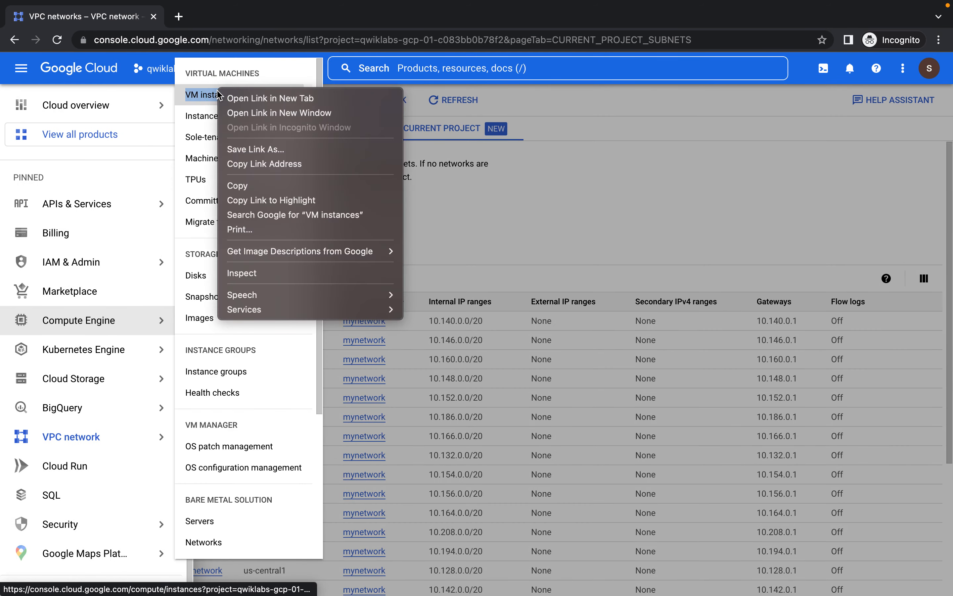
{"action": "left_click", "coordinate": [289, 101]}
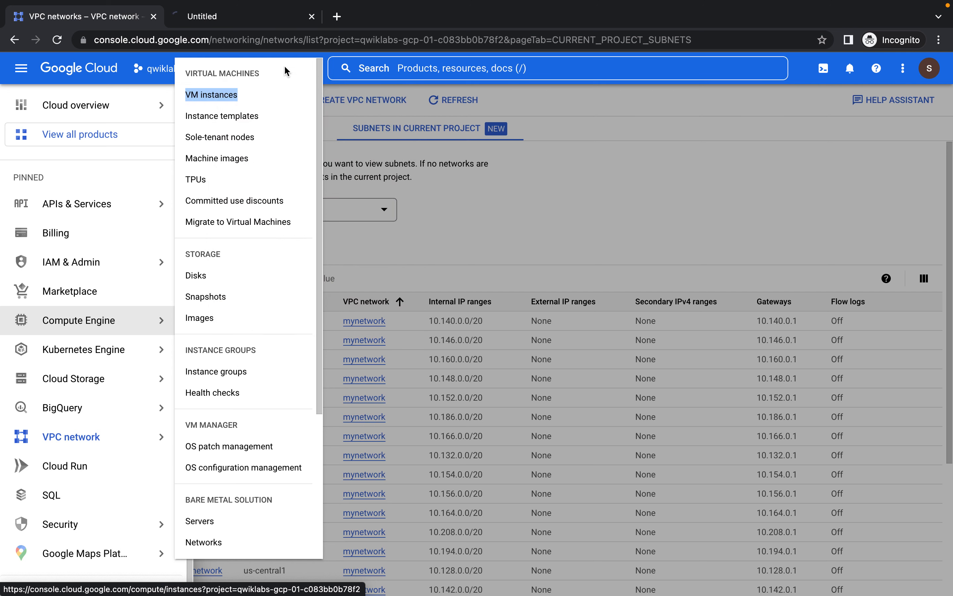
{"action": "left_click", "coordinate": [244, 18]}
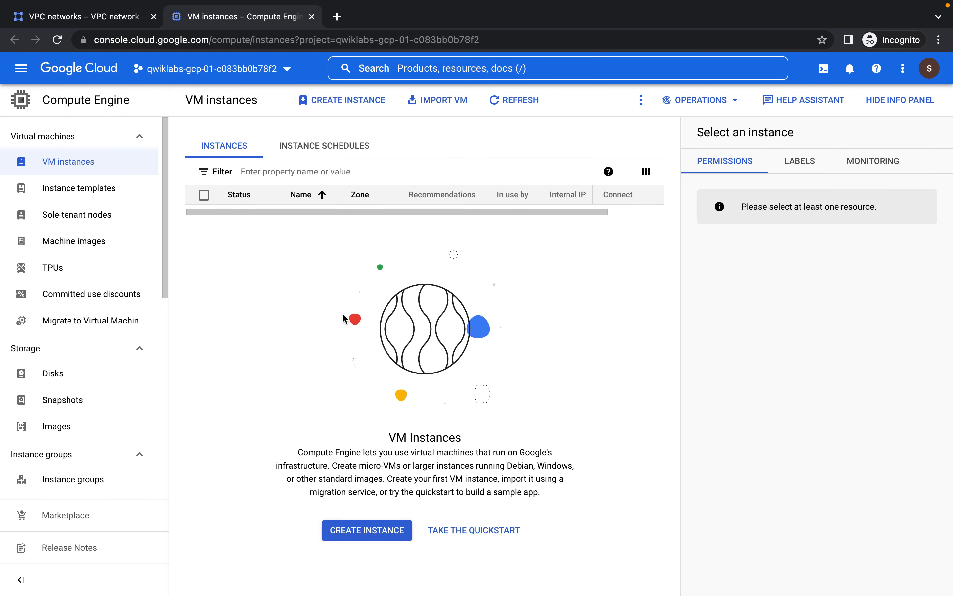
{"action": "left_click", "coordinate": [361, 537]}
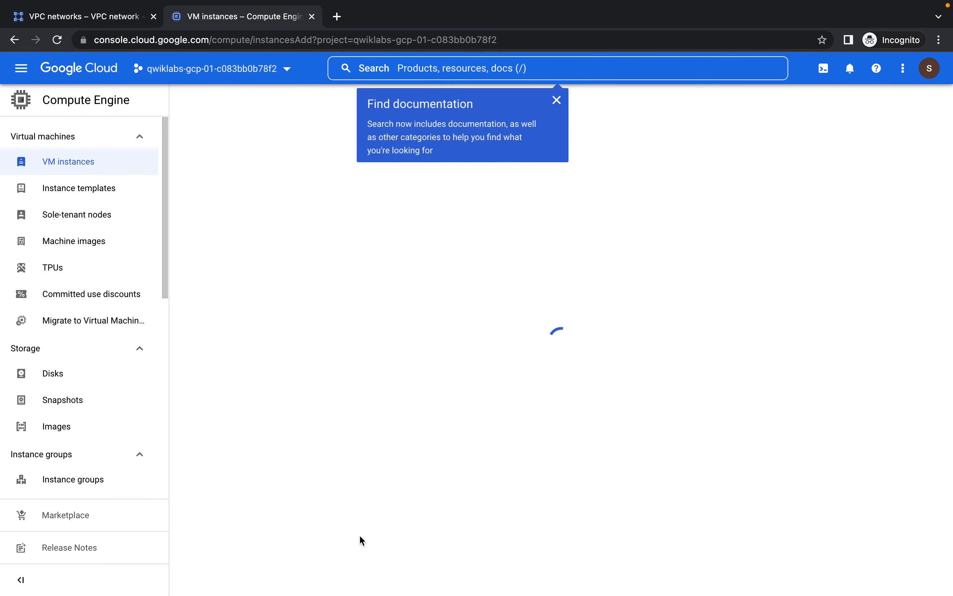
{"action": "left_click", "coordinate": [557, 100]}
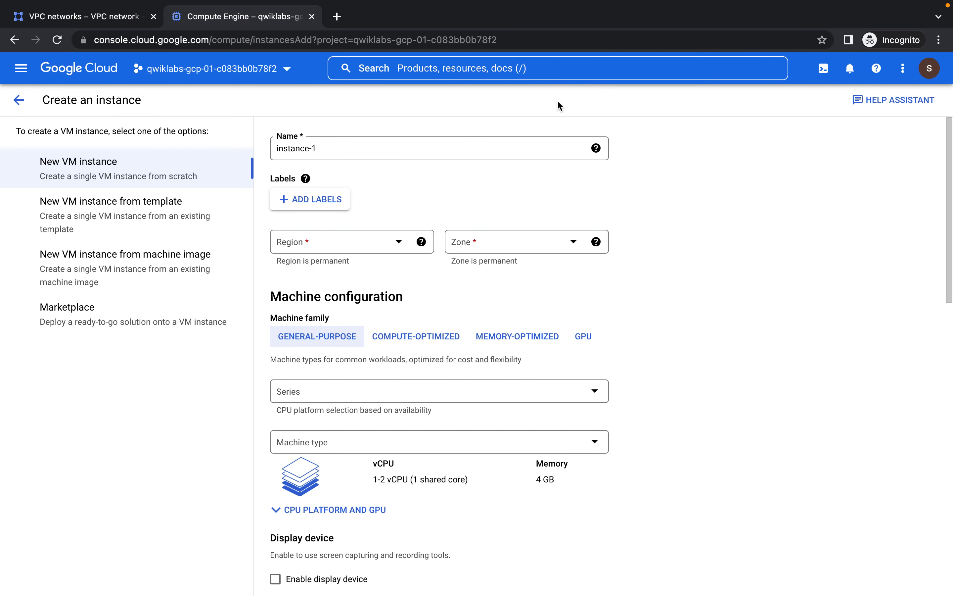
Step: Name the new instance mynet-us-vm and select the us-central1 (Iowa) region for it
{"action": "triple_click", "coordinate": [360, 145]}
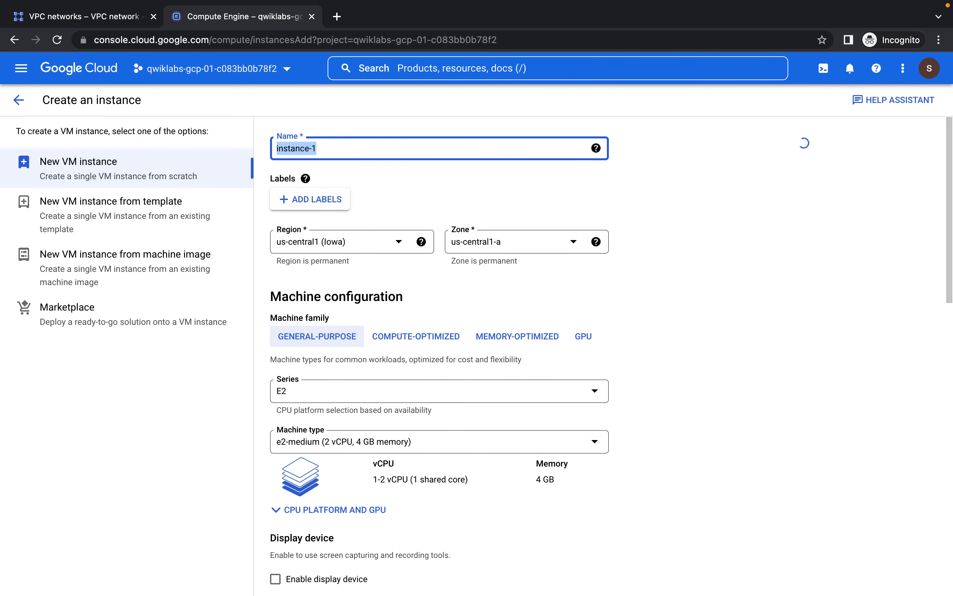
{"action": "key", "text": "super+v"}
{"action": "left_click", "coordinate": [394, 193]}
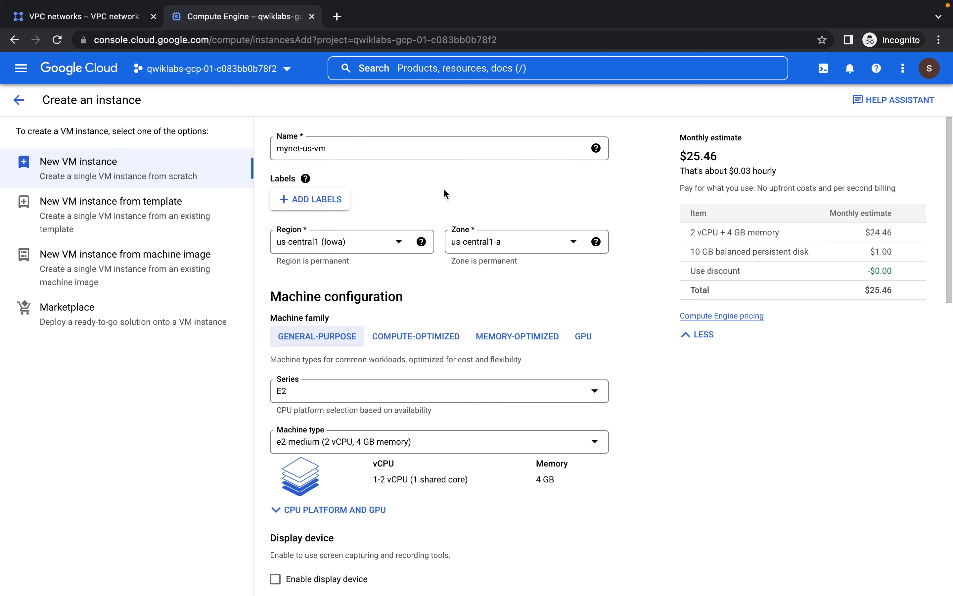
{"action": "left_click", "coordinate": [399, 241]}
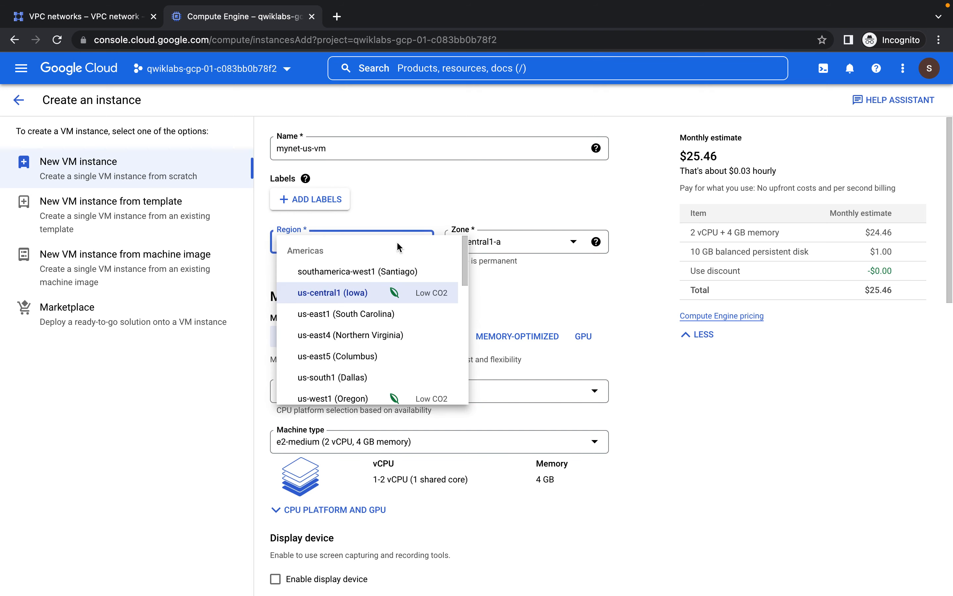
{"action": "left_click", "coordinate": [375, 289]}
Step: Check the lab instructions for the VM settings, return to the instance form and set the zone to us-central1-a
{"action": "key", "text": "ctrl+Left"}
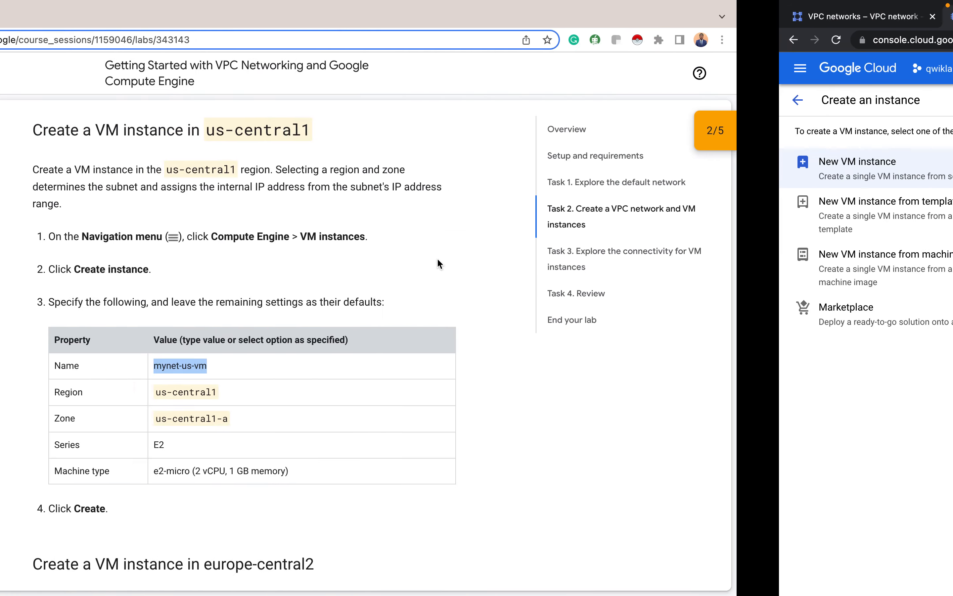
{"action": "key", "text": "ctrl+Right"}
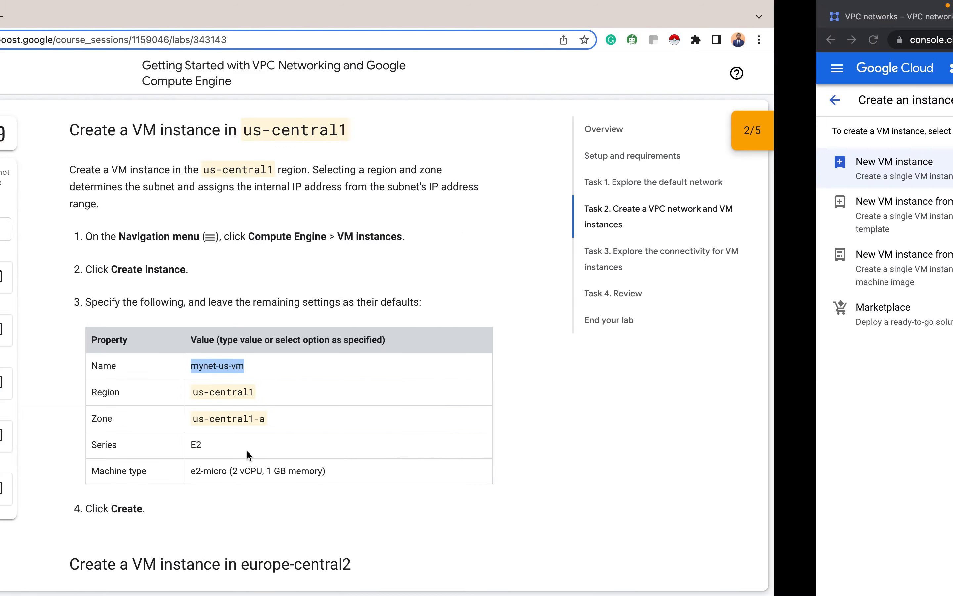
{"action": "left_click", "coordinate": [524, 246]}
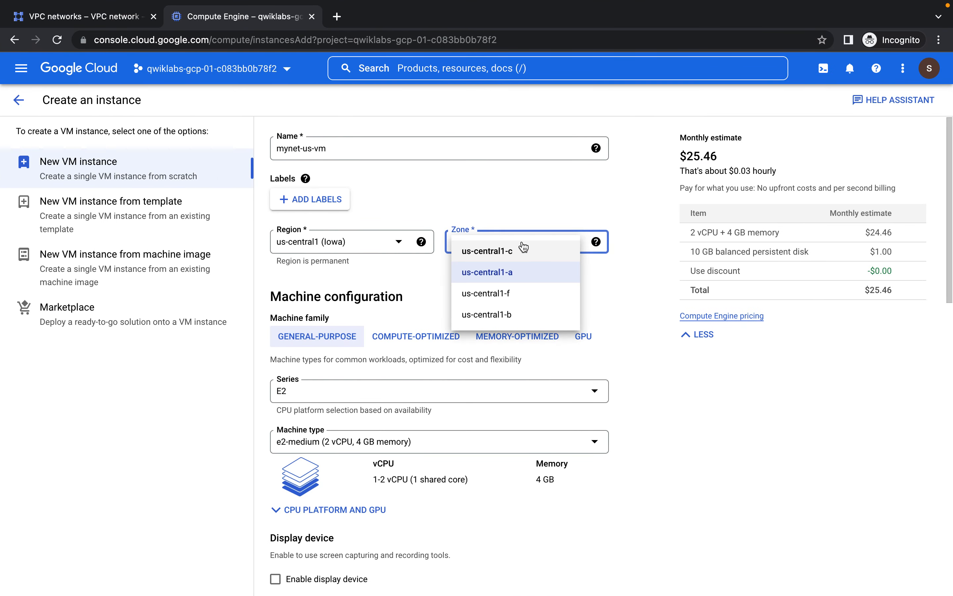
{"action": "left_click", "coordinate": [517, 274]}
Step: Select the E2 series and set the machine type to e2-micro for mynet-us-vm
{"action": "scroll", "coordinate": [477, 336], "scroll_direction": "down", "scroll_amount": 3}
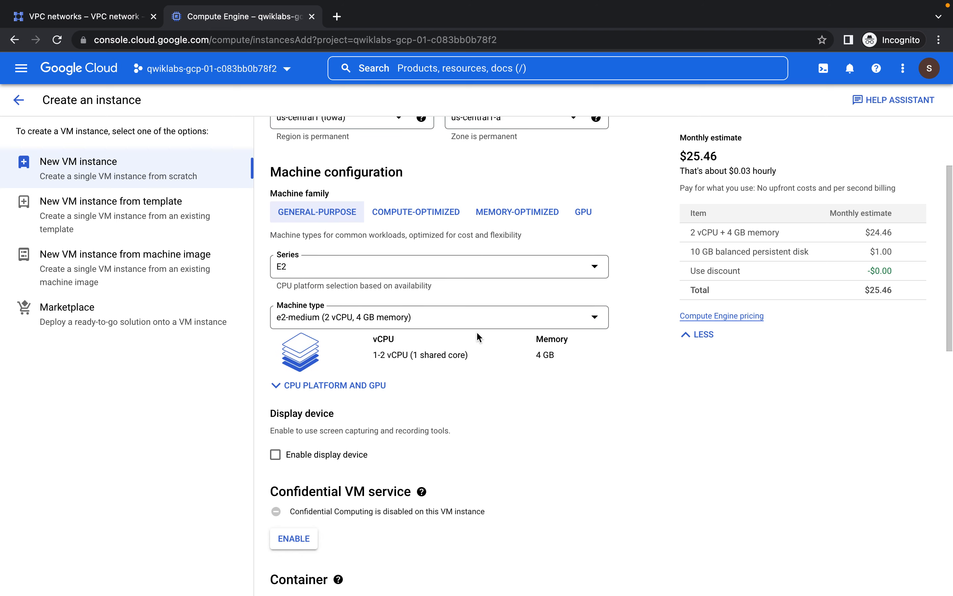
{"action": "left_click", "coordinate": [555, 264]}
{"action": "left_click", "coordinate": [416, 319]}
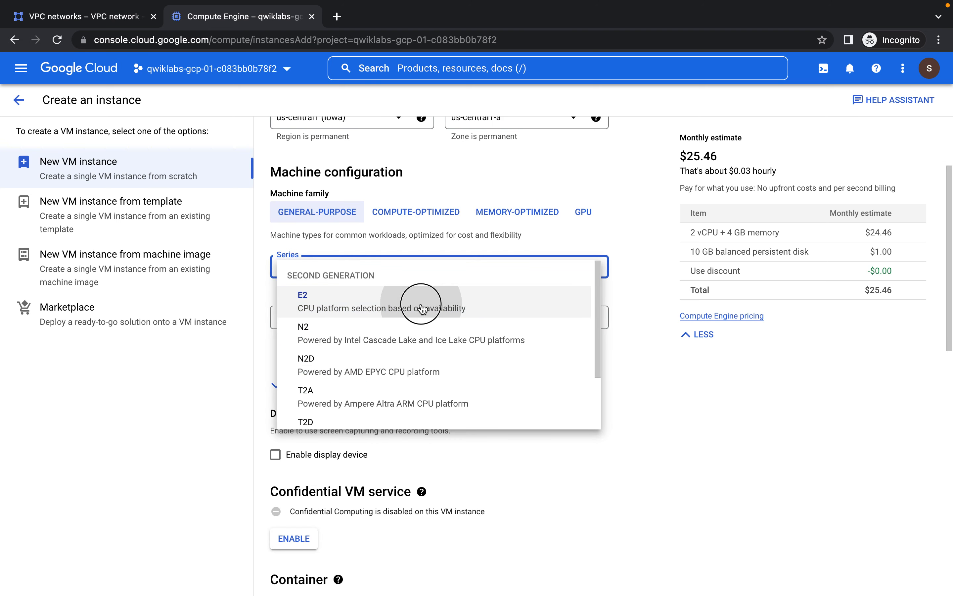
{"action": "left_click", "coordinate": [510, 323]}
{"action": "left_click", "coordinate": [433, 396]}
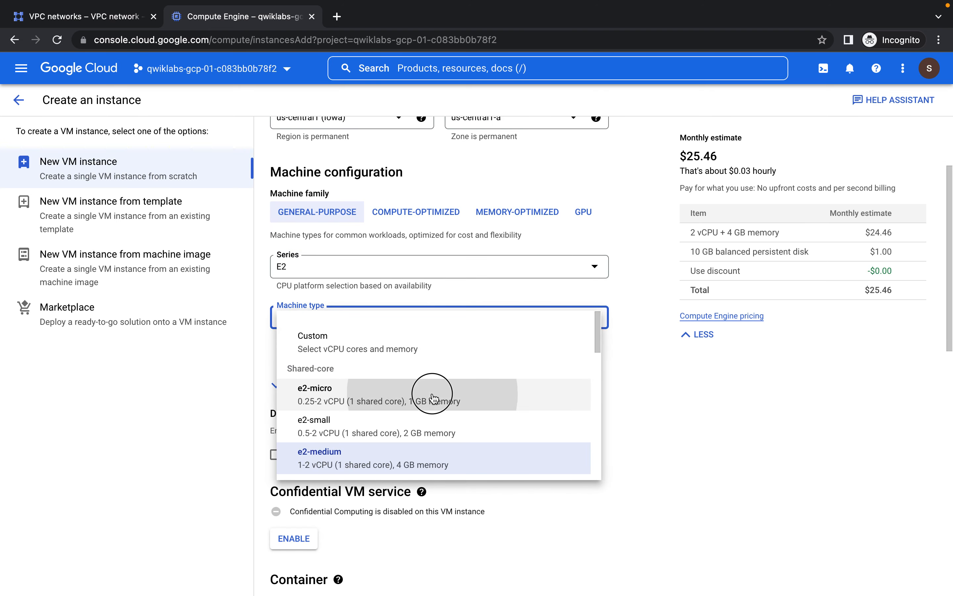
Step: Review the remaining default settings, including boot disk, access scopes and firewall, and create the mynet-us-vm instance
{"action": "scroll", "coordinate": [435, 397], "scroll_direction": "down", "scroll_amount": 3}
{"action": "scroll", "coordinate": [435, 397], "scroll_direction": "down", "scroll_amount": 10}
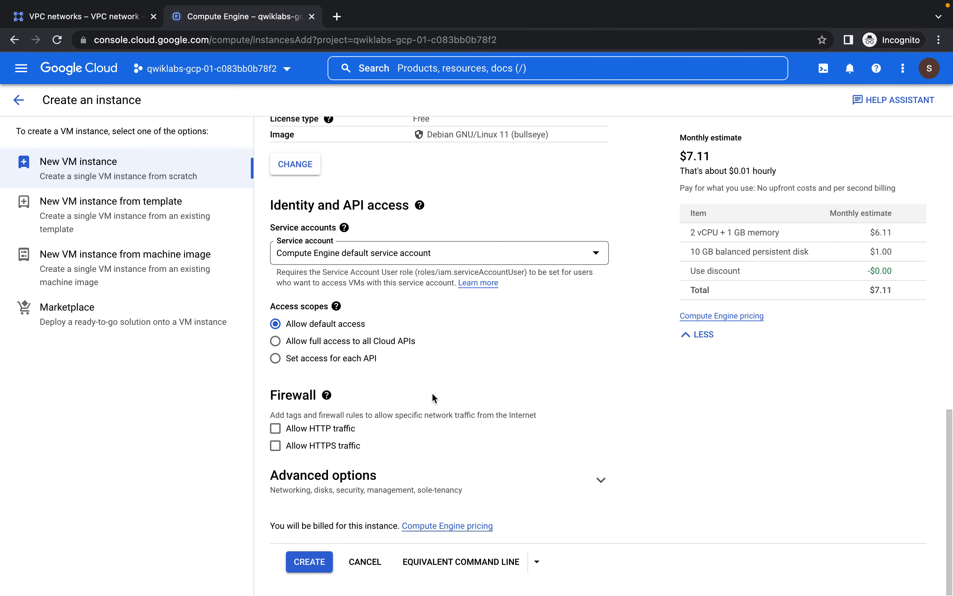
{"action": "scroll", "coordinate": [409, 340], "scroll_direction": "up", "scroll_amount": 2}
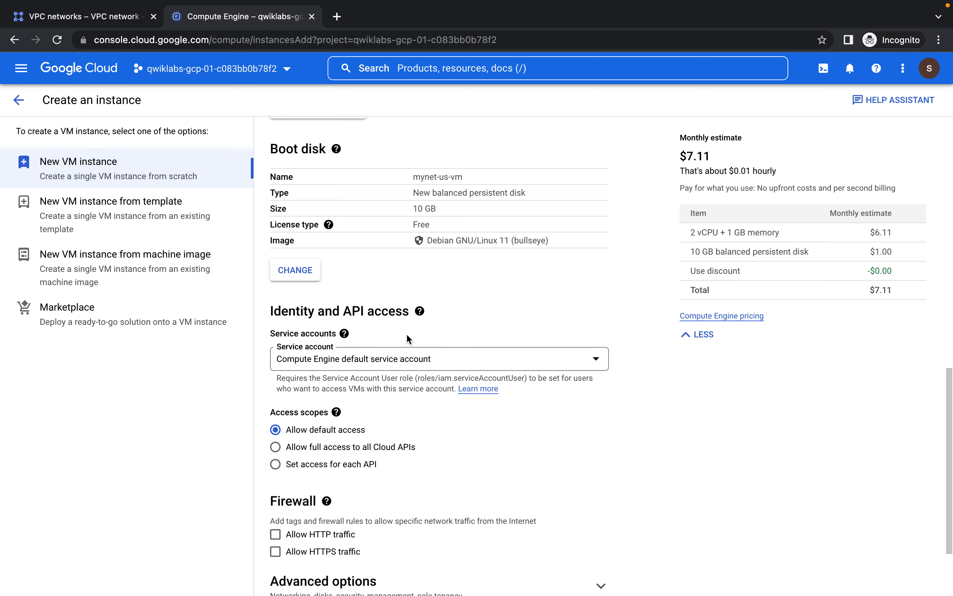
{"action": "scroll", "coordinate": [408, 339], "scroll_direction": "down", "scroll_amount": 2}
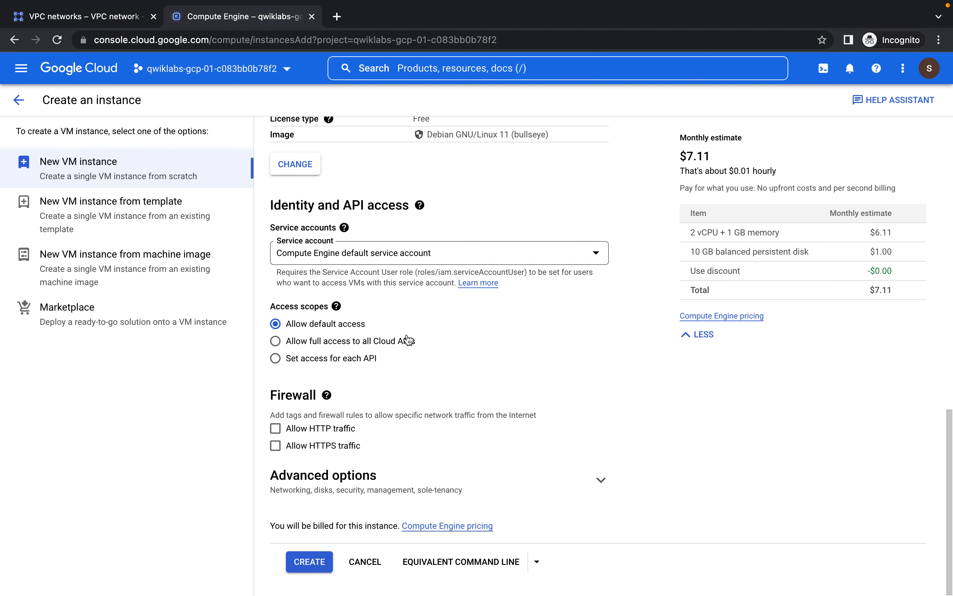
{"action": "left_click", "coordinate": [310, 566]}
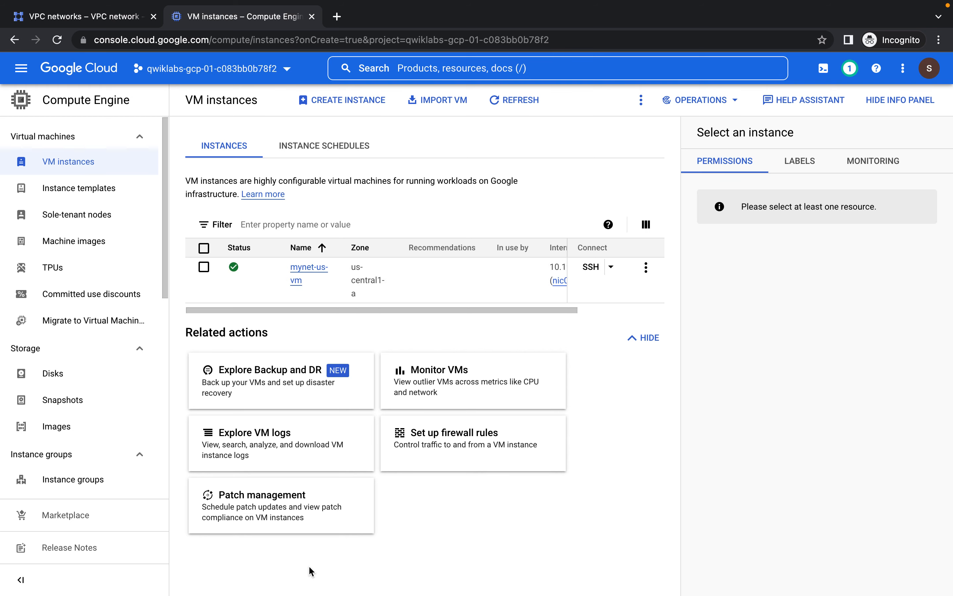
Step: Switch to the lab instructions, read the settings for the europe-central2 VM and select its name, mynet-eu-vm
{"action": "key", "text": "ctrl+Left"}
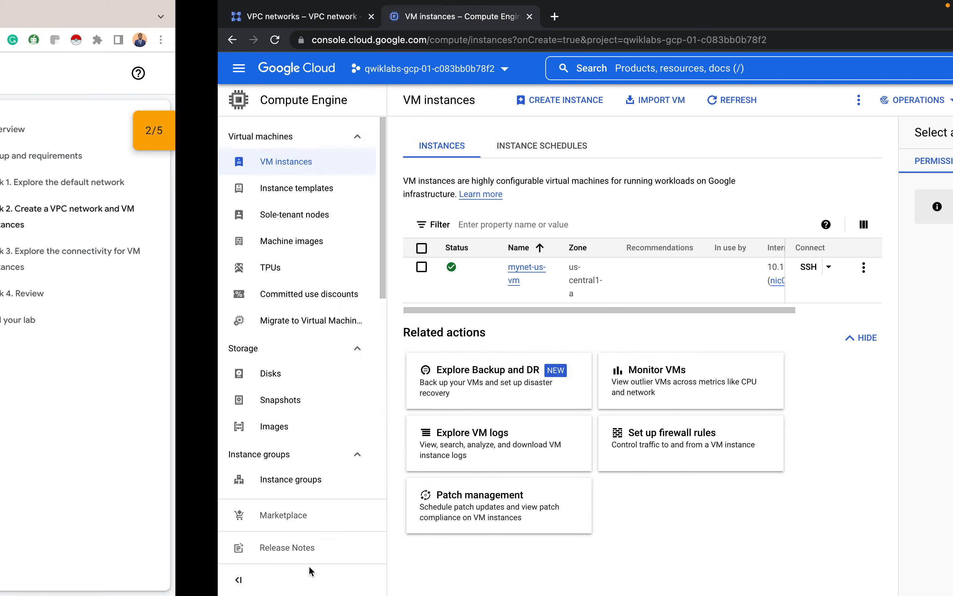
{"action": "scroll", "coordinate": [412, 478], "scroll_direction": "down", "scroll_amount": 10}
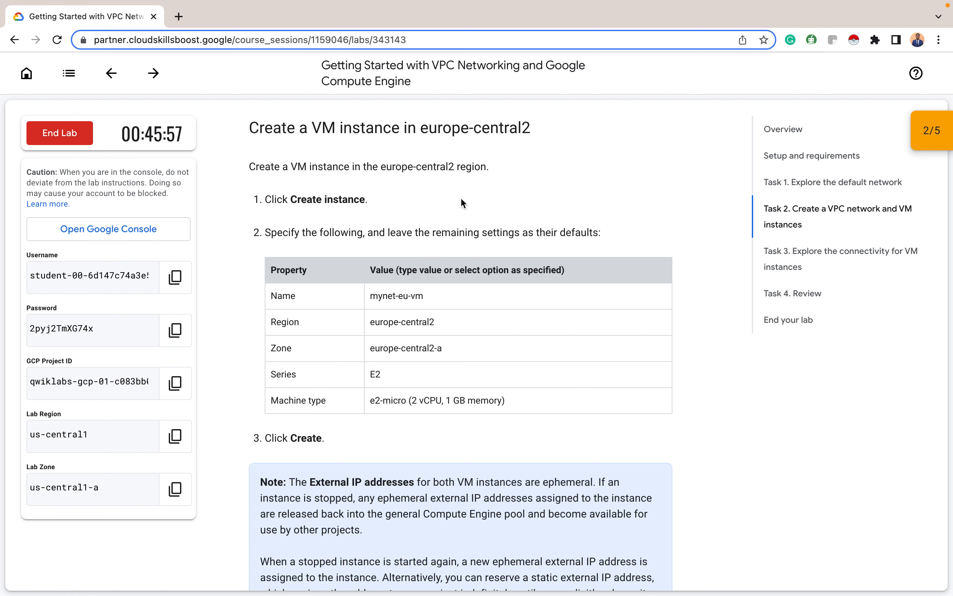
{"action": "left_click_drag", "start_coordinate": [368, 295], "coordinate": [433, 296]}
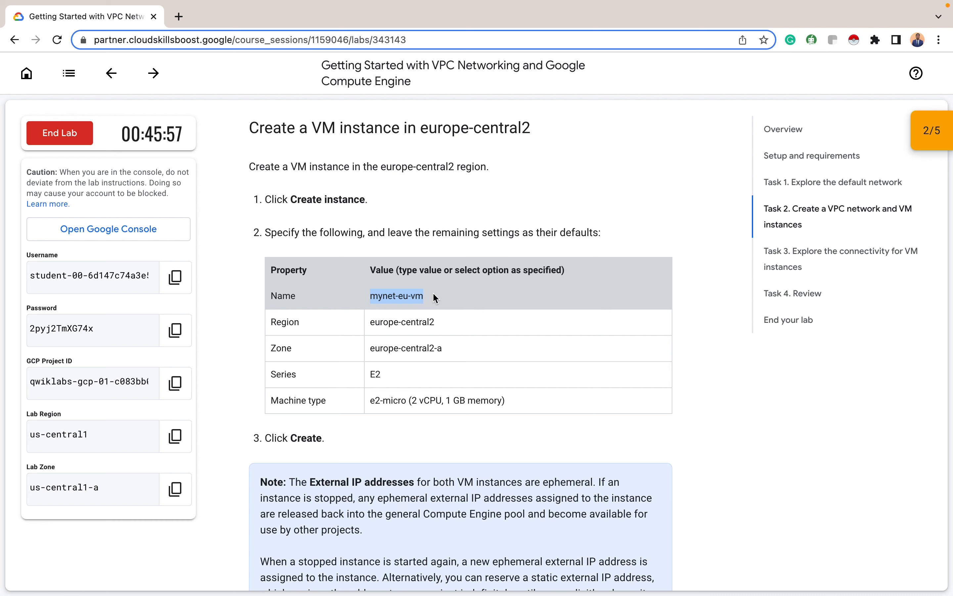
Step: Switch back to the Google Cloud console, start another VM instance and name it mynet-eu-vm
{"action": "key", "text": "super+grave"}
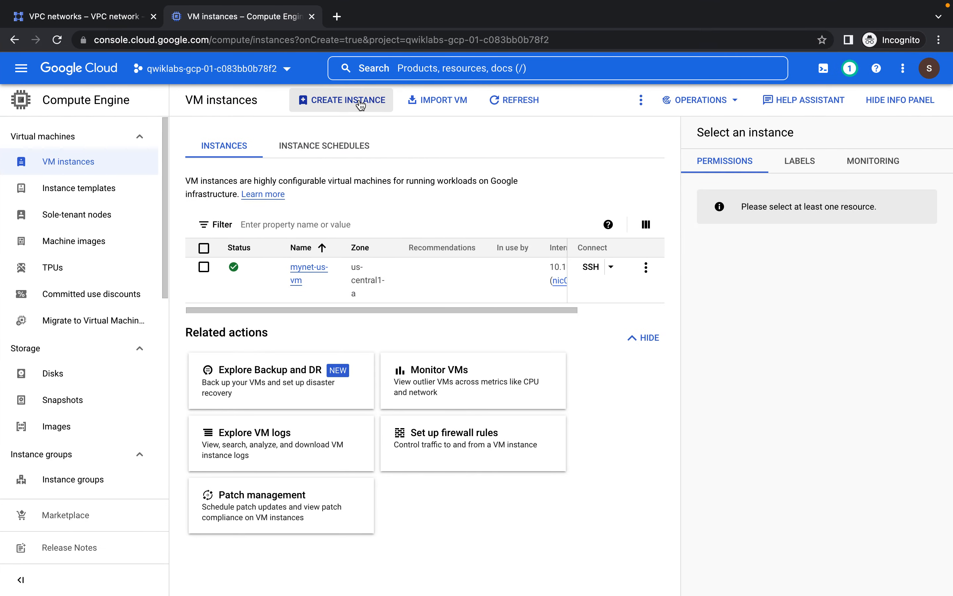
{"action": "left_click", "coordinate": [360, 103]}
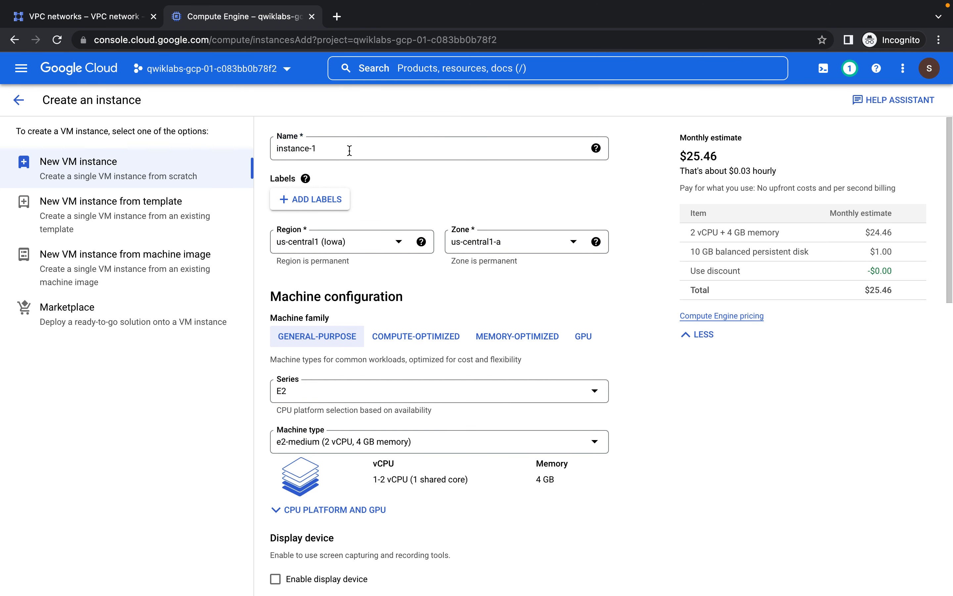
{"action": "left_click", "coordinate": [327, 153]}
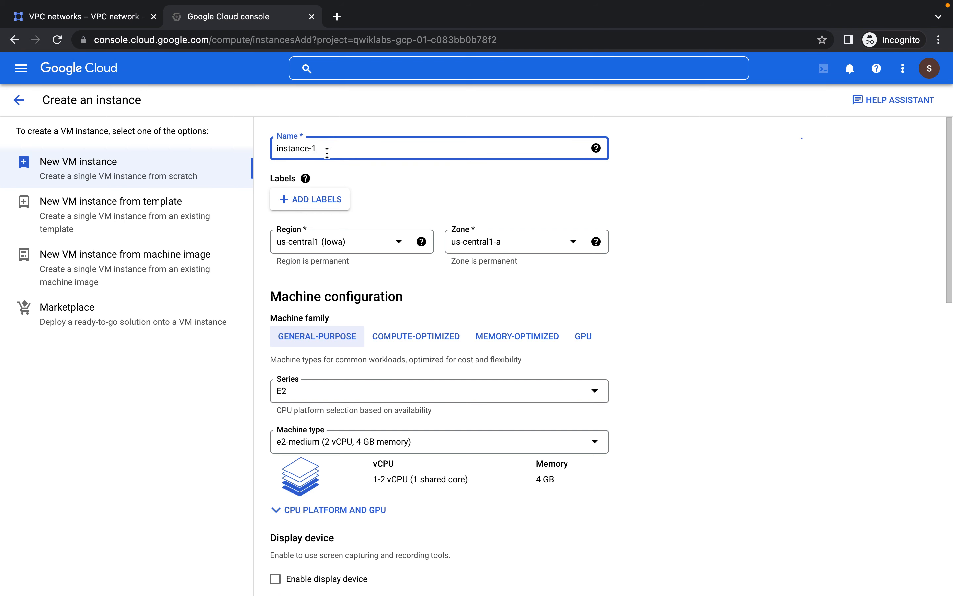
{"action": "key", "text": "BackSpace"}
{"action": "key", "text": "BackSpace"}
{"action": "key", "text": "BackSpace"}
{"action": "key", "text": "BackSpace"}
{"action": "key", "text": "BackSpace"}
{"action": "key", "text": "BackSpace"}
{"action": "key", "text": "BackSpace"}
{"action": "key", "text": "BackSpace"}
{"action": "key", "text": "BackSpace"}
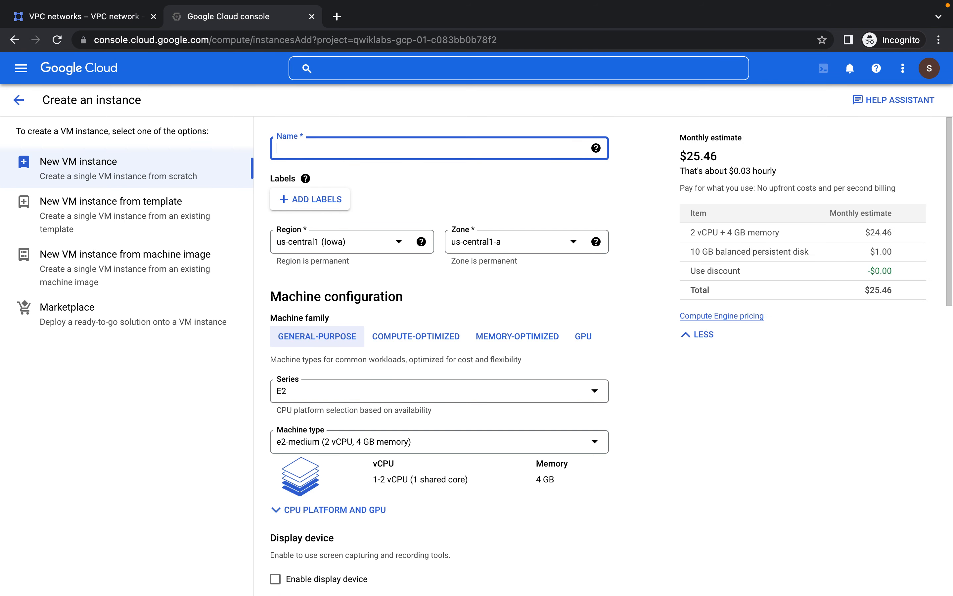
{"action": "type", "text": "mynet-eu-vm"}
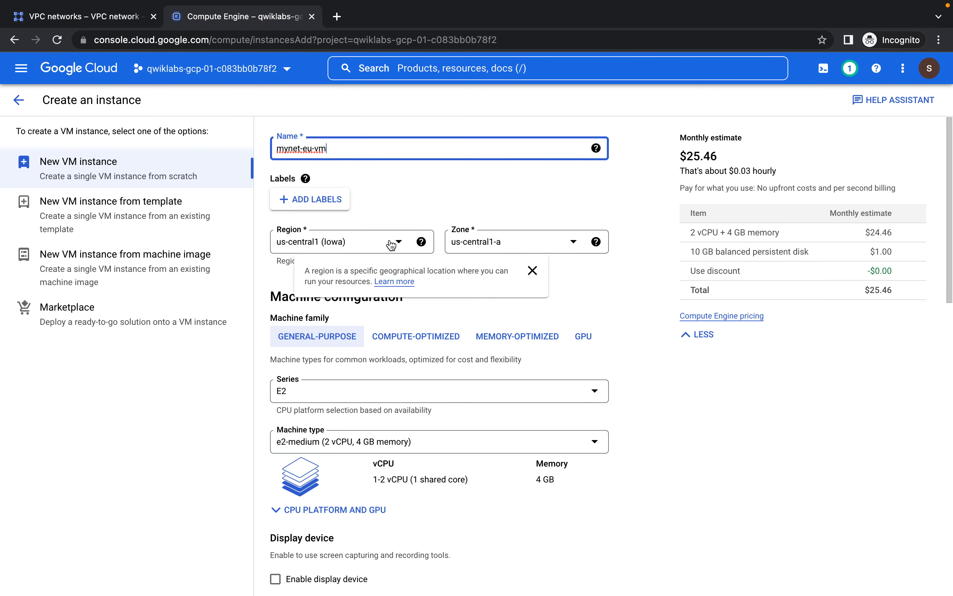
Step: Check the required region in the lab instructions and set the instance's region to europe-central2 (Warsaw)
{"action": "left_click", "coordinate": [390, 244]}
{"action": "scroll", "coordinate": [364, 356], "scroll_direction": "down", "scroll_amount": 5}
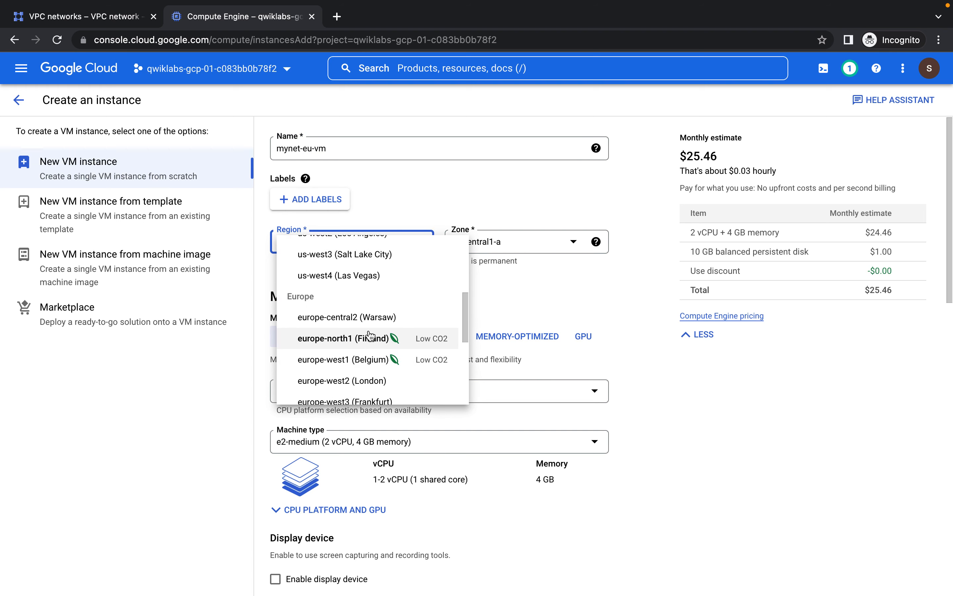
{"action": "key", "text": "ctrl+Left"}
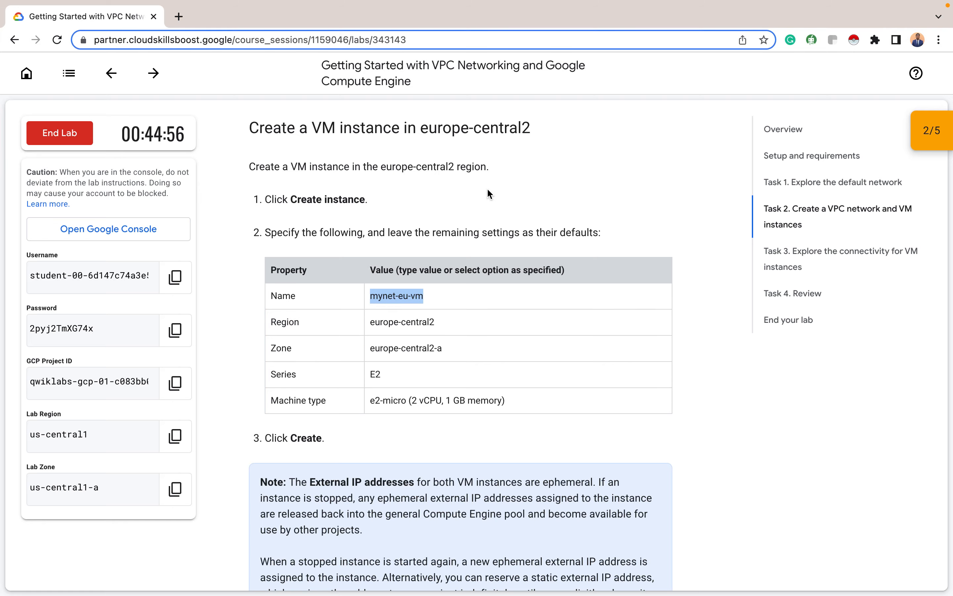
{"action": "key", "text": "ctrl+Right"}
{"action": "key", "text": "ctrl+Left"}
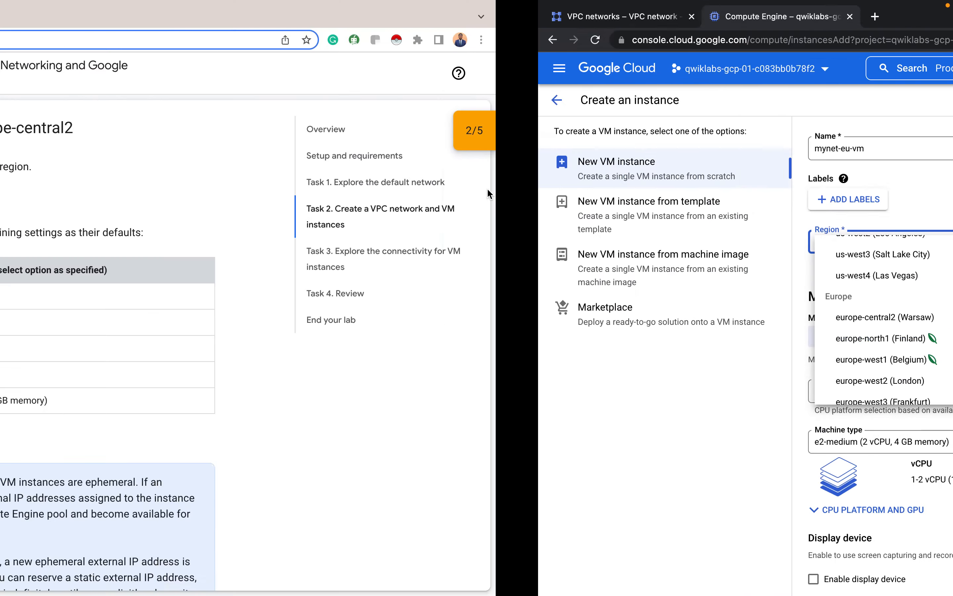
{"action": "key", "text": "ctrl+Right"}
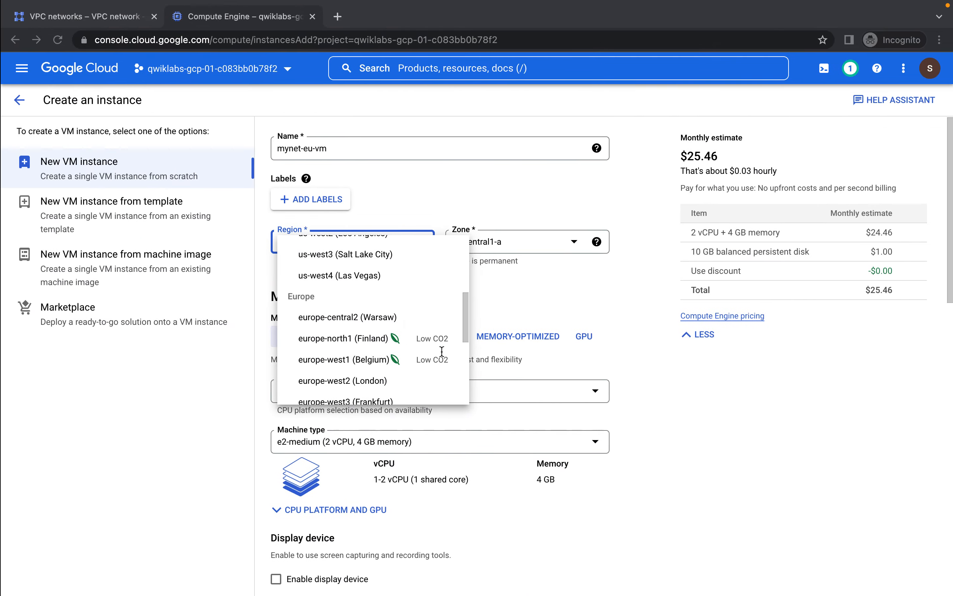
{"action": "left_click", "coordinate": [368, 327]}
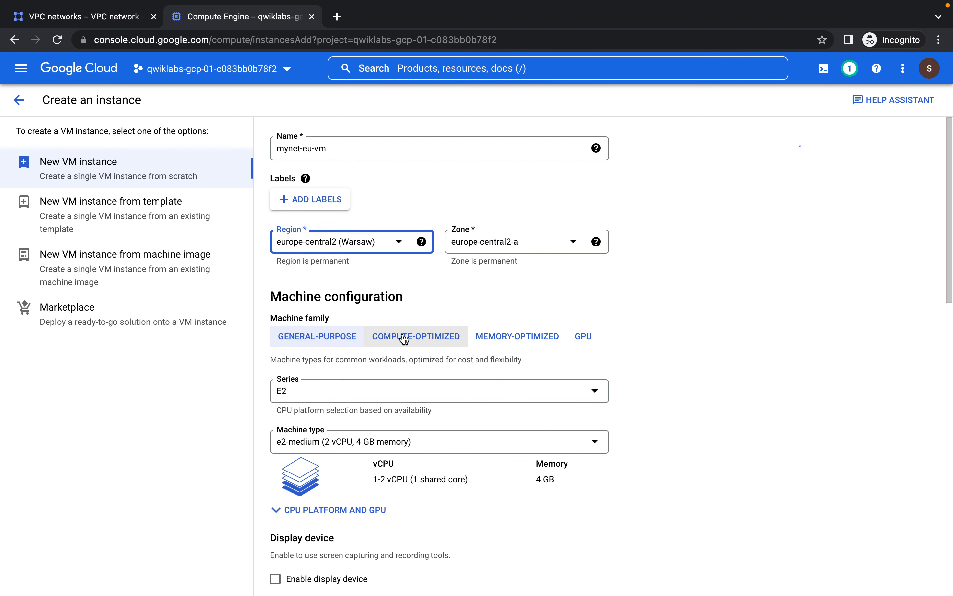
Step: Set the machine type to e2-micro, keep the remaining defaults and create the mynet-eu-vm instance
{"action": "scroll", "coordinate": [453, 330], "scroll_direction": "down", "scroll_amount": 4}
{"action": "left_click", "coordinate": [512, 309]}
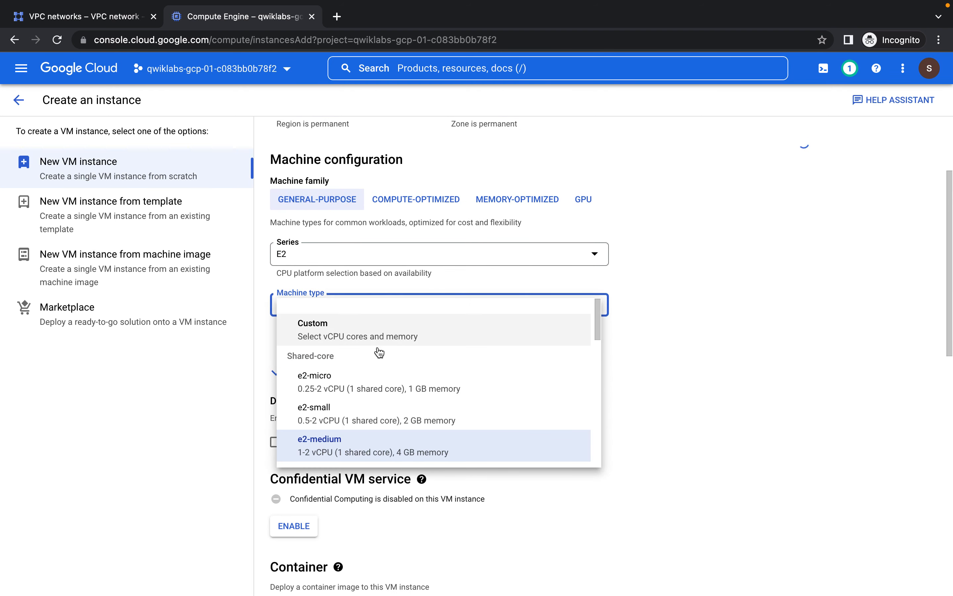
{"action": "left_click", "coordinate": [371, 384]}
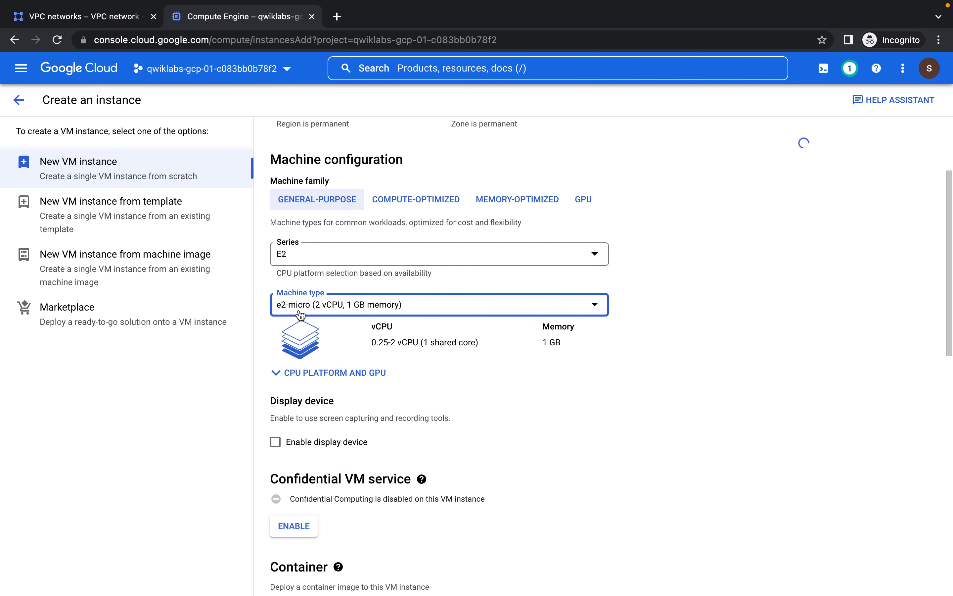
{"action": "scroll", "coordinate": [485, 426], "scroll_direction": "down", "scroll_amount": 12}
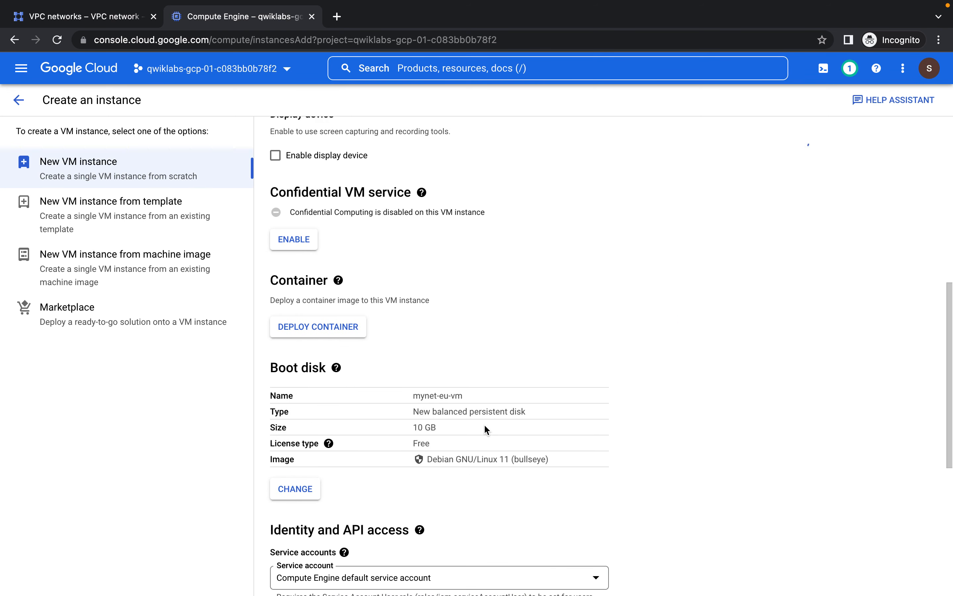
{"action": "scroll", "coordinate": [484, 424], "scroll_direction": "down", "scroll_amount": 3}
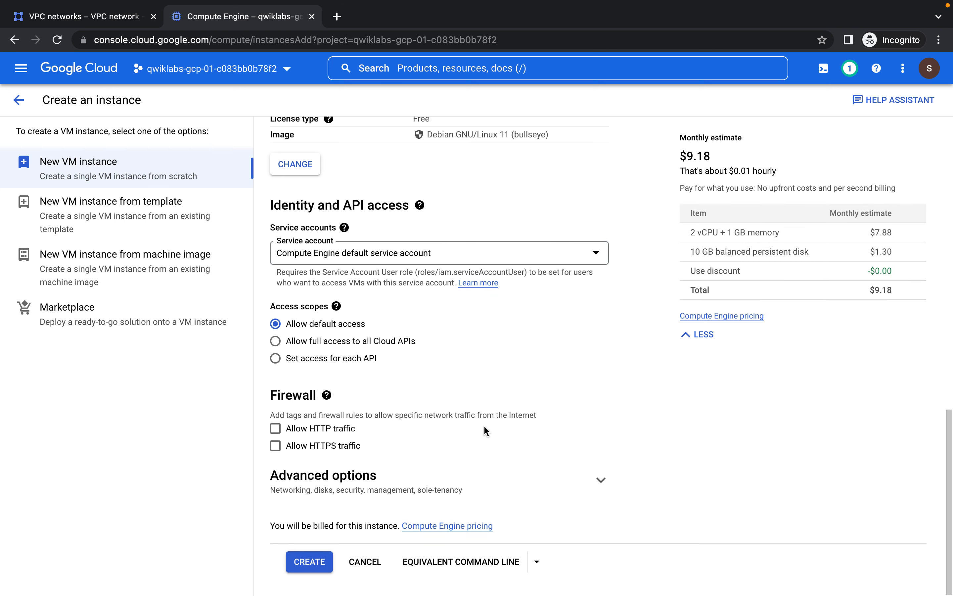
{"action": "left_click", "coordinate": [312, 561]}
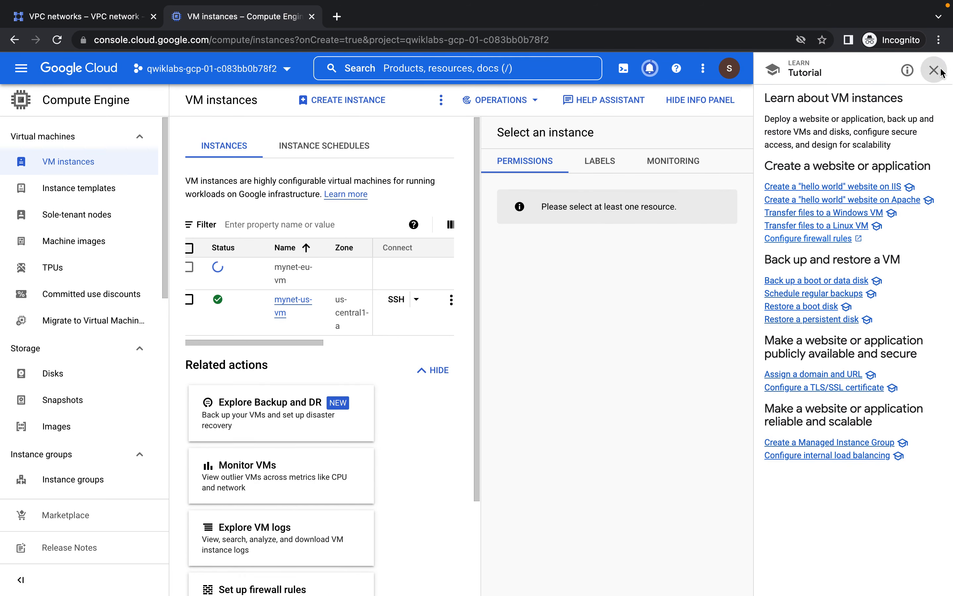
Step: Close the tutorial pane and examine the internal and external IP addresses of both VM instances
{"action": "left_click", "coordinate": [941, 71]}
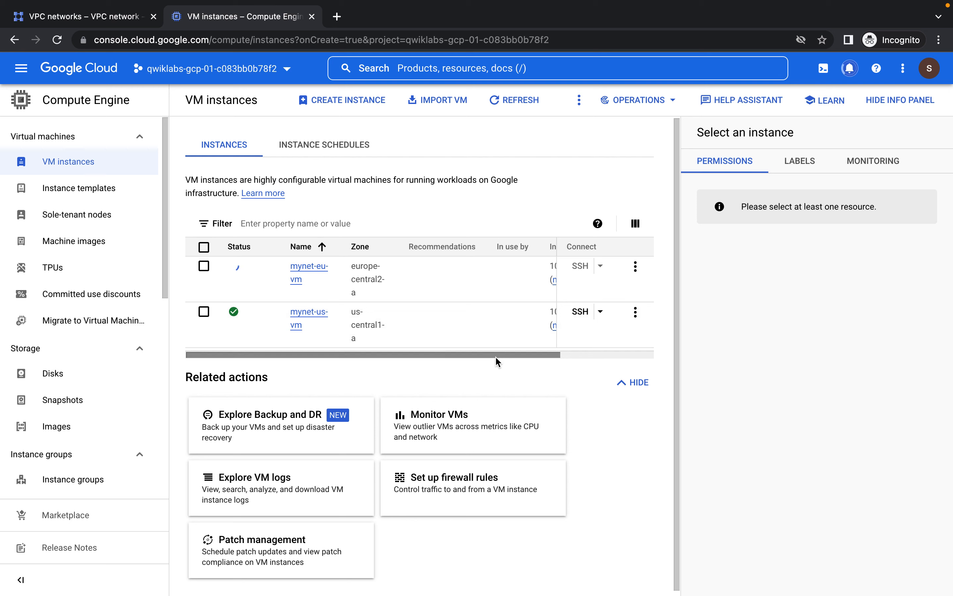
{"action": "mouse_move", "coordinate": [484, 357]}
{"action": "left_mouse_down"}
{"action": "mouse_move", "coordinate": [475, 358]}
{"action": "mouse_move", "coordinate": [564, 362]}
{"action": "mouse_move", "coordinate": [482, 365]}
{"action": "left_mouse_up"}
{"action": "left_click_drag", "start_coordinate": [481, 365], "coordinate": [541, 362]}
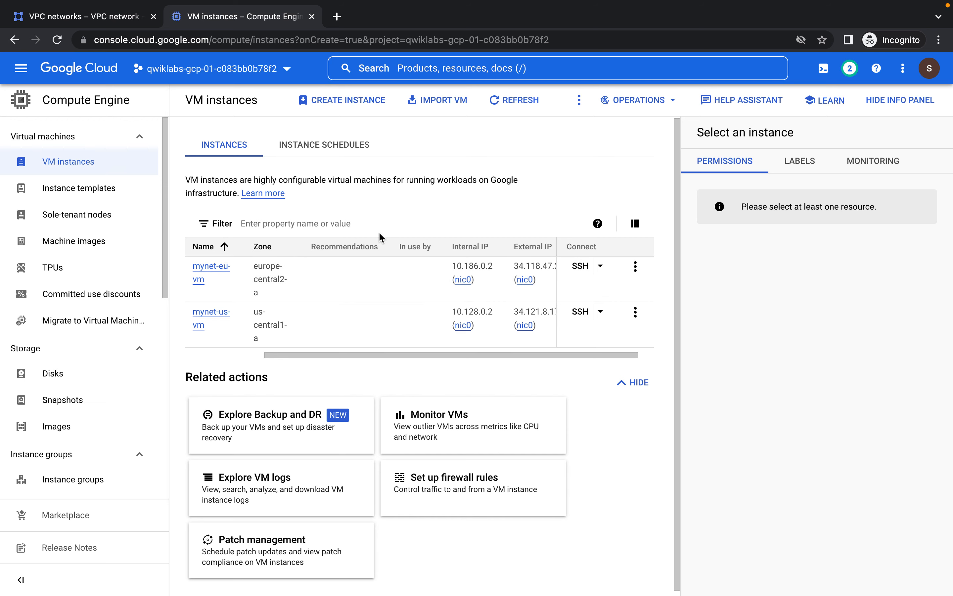
Step: Switch to the lab instructions and check the progress of the "Create a VPC network and VM instance" objective
{"action": "key", "text": "super+grave"}
{"action": "scroll", "coordinate": [378, 233], "scroll_direction": "down", "scroll_amount": 10}
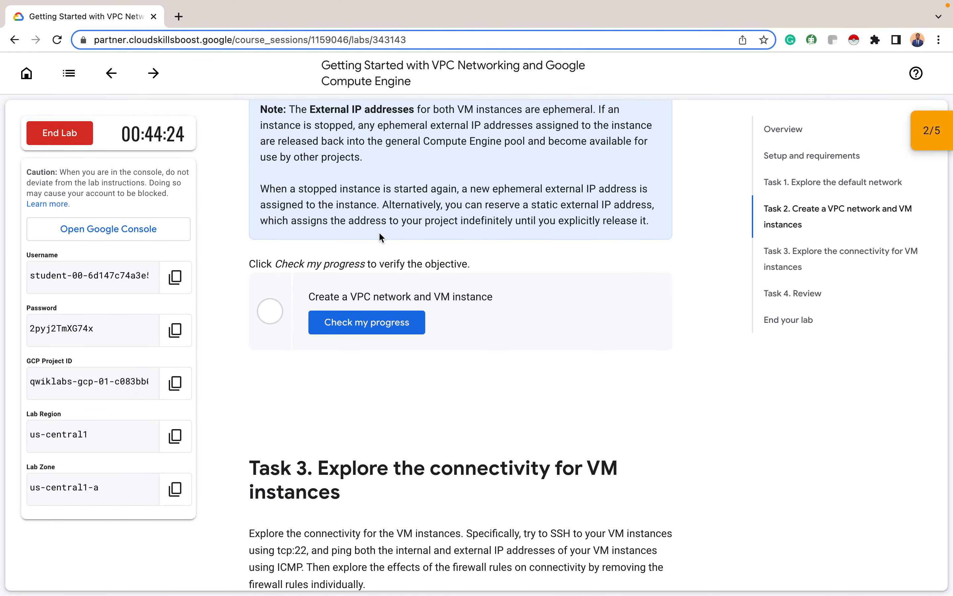
{"action": "left_click", "coordinate": [372, 328]}
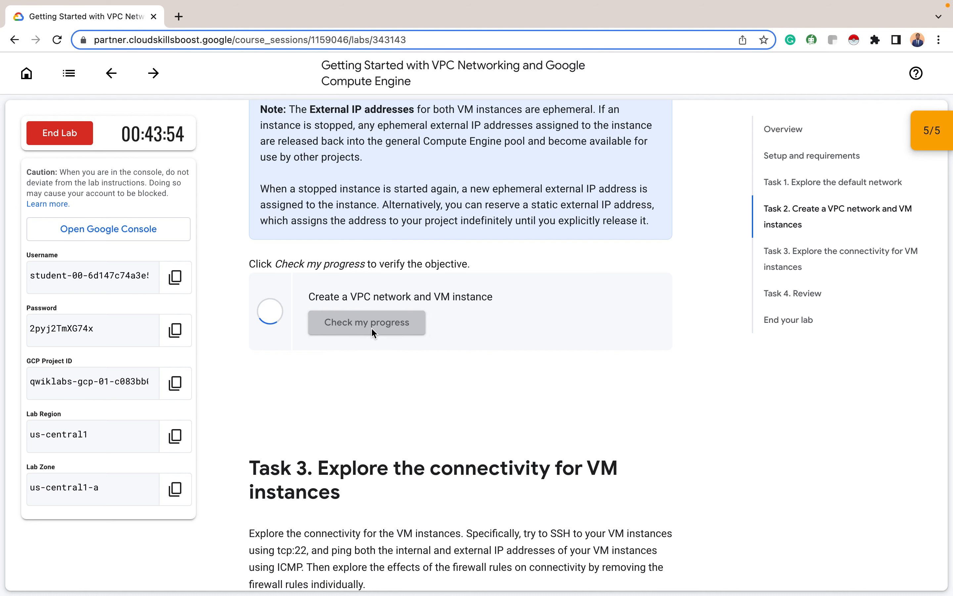
Step: Read the Task 3 connectivity instructions and open an SSH session to mynet-us-vm from the Compute Engine VM instances list
{"action": "scroll", "coordinate": [371, 327], "scroll_direction": "down", "scroll_amount": 8}
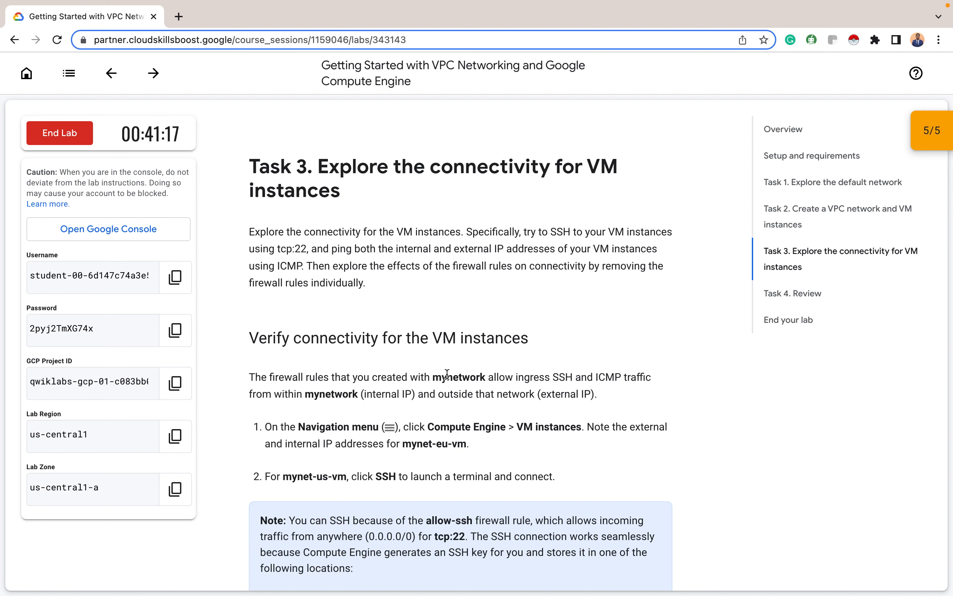
{"action": "scroll", "coordinate": [447, 374], "scroll_direction": "down", "scroll_amount": 3}
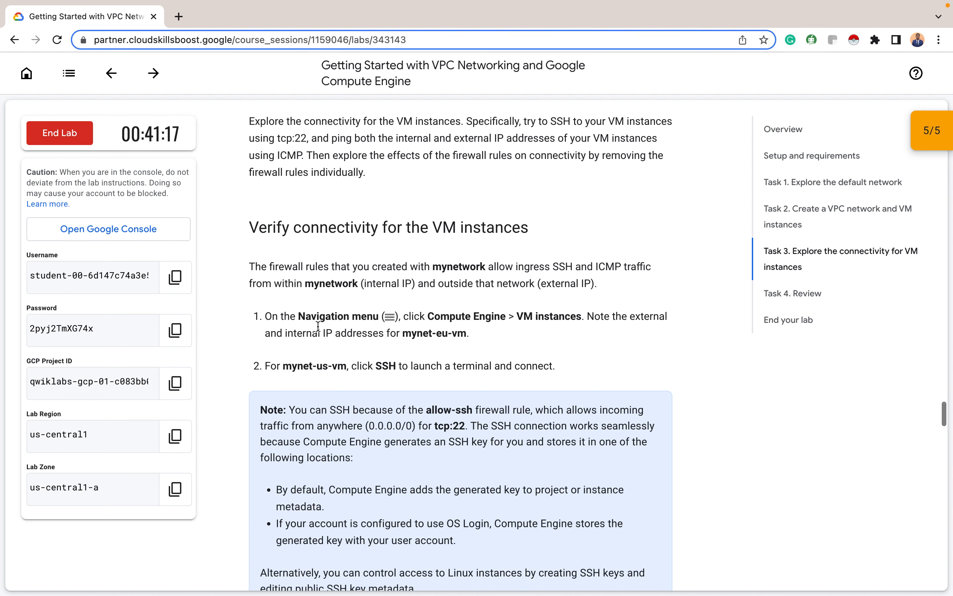
{"action": "scroll", "coordinate": [439, 328], "scroll_direction": "down", "scroll_amount": 1}
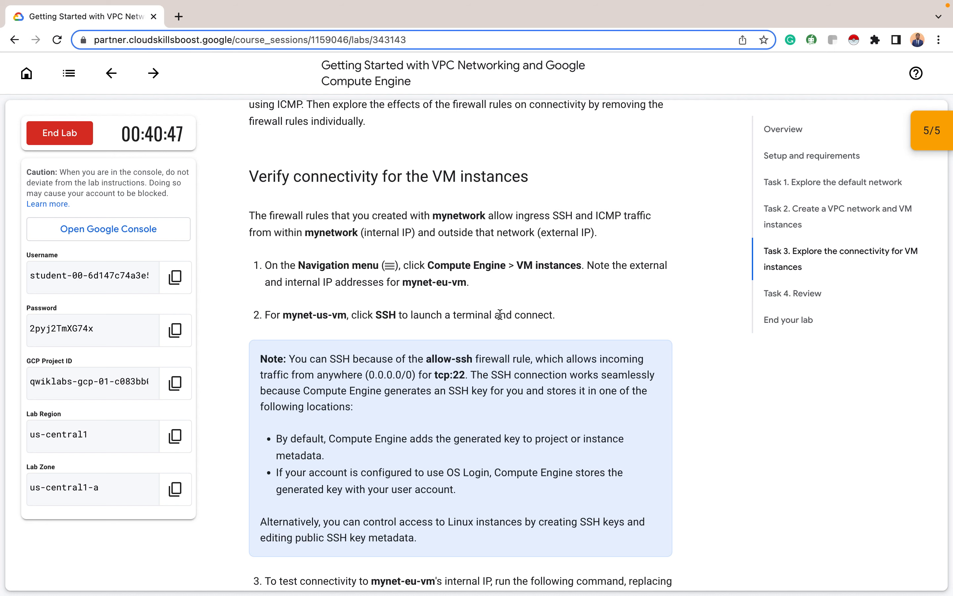
{"action": "key", "text": "ctrl+Right"}
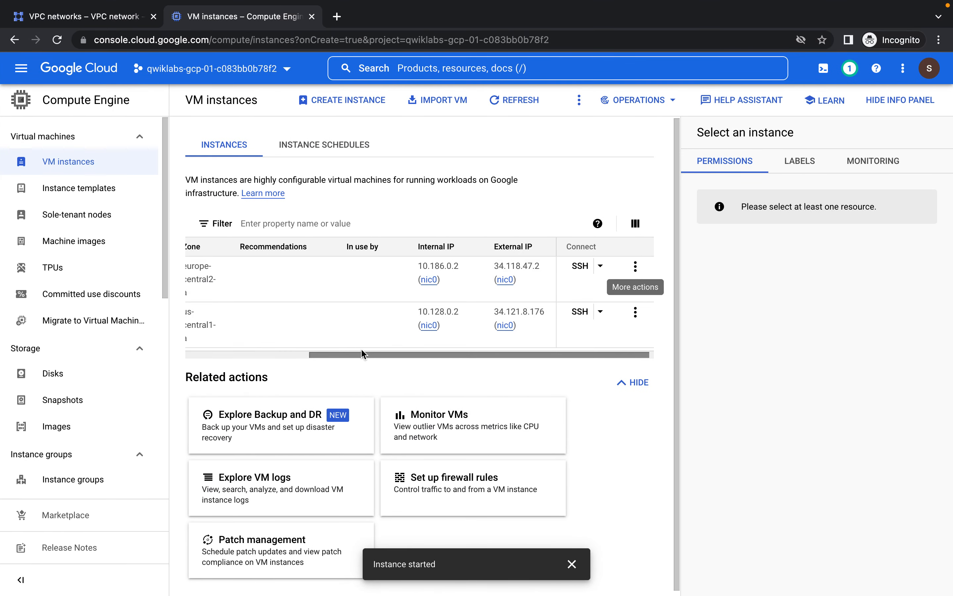
{"action": "mouse_move", "coordinate": [361, 354]}
{"action": "left_mouse_down"}
{"action": "mouse_move", "coordinate": [284, 356]}
{"action": "mouse_move", "coordinate": [359, 355]}
{"action": "left_mouse_up"}
{"action": "left_click", "coordinate": [580, 313]}
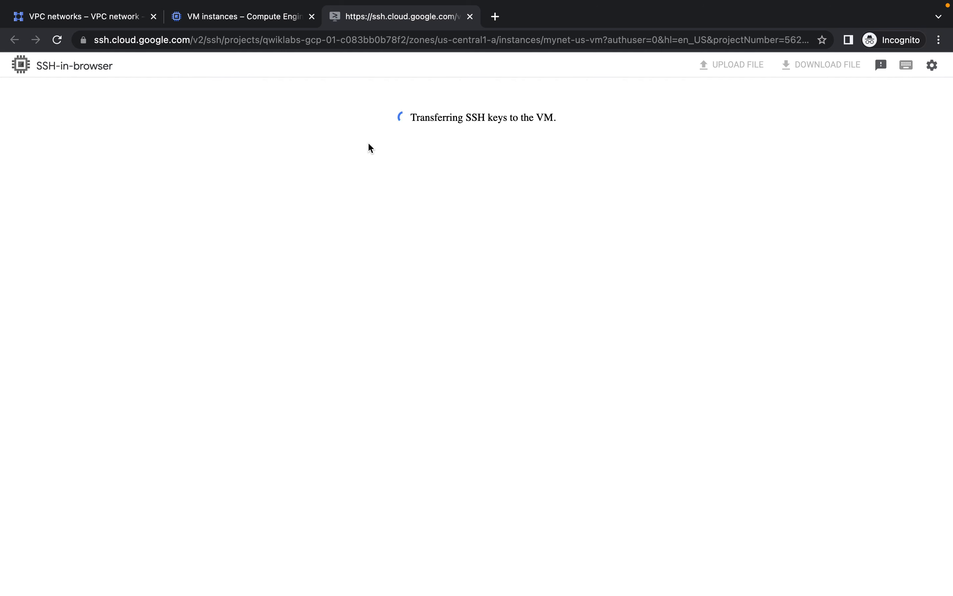
Step: Return to the lab instructions and copy the ping command for testing mynet-eu-vm's internal IP
{"action": "left_click", "coordinate": [104, 17]}
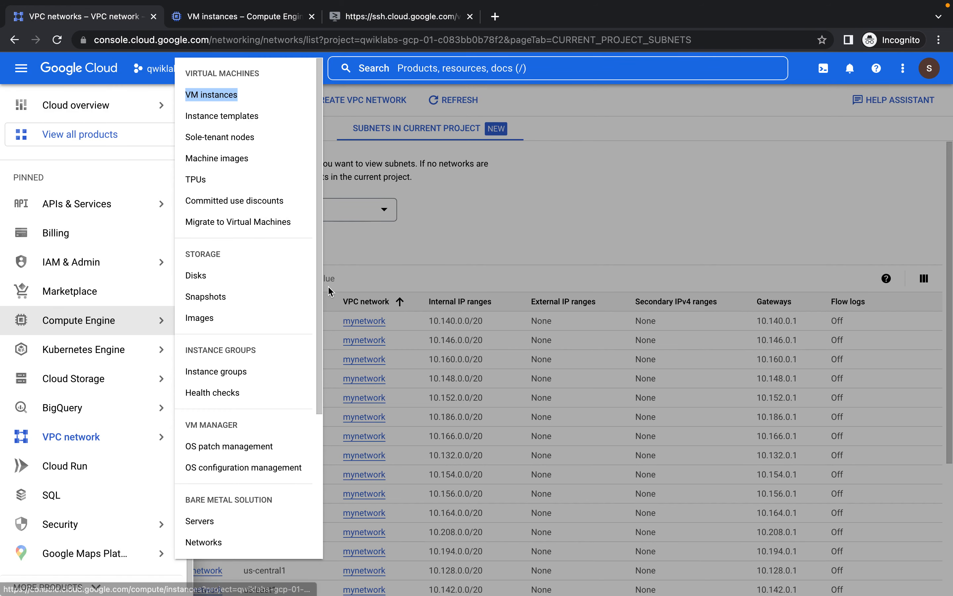
{"action": "left_click", "coordinate": [445, 219]}
{"action": "key", "text": "super+Tab"}
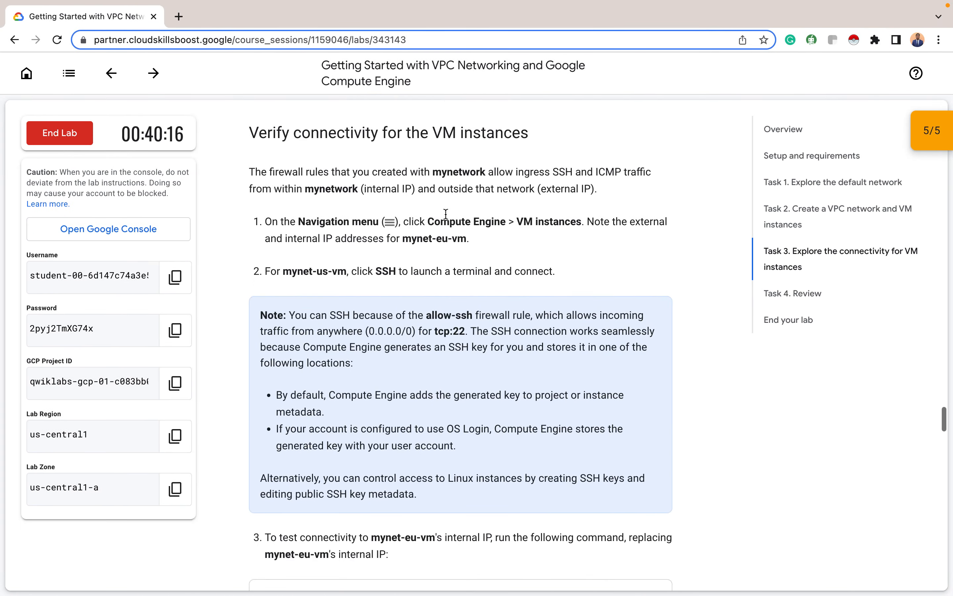
{"action": "scroll", "coordinate": [446, 213], "scroll_direction": "down", "scroll_amount": 5}
{"action": "scroll", "coordinate": [446, 213], "scroll_direction": "down", "scroll_amount": 2}
{"action": "left_click", "coordinate": [663, 315]}
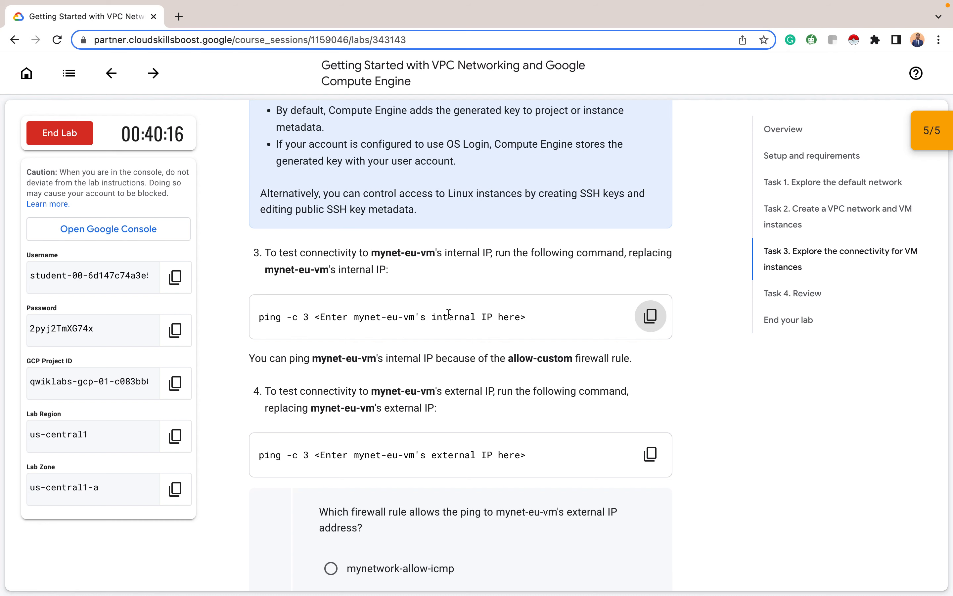
Step: Paste the copied command into mynet-us-vm's SSH session and remove the placeholder text, leaving "ping -c 3"
{"action": "key", "text": "ctrl+Right"}
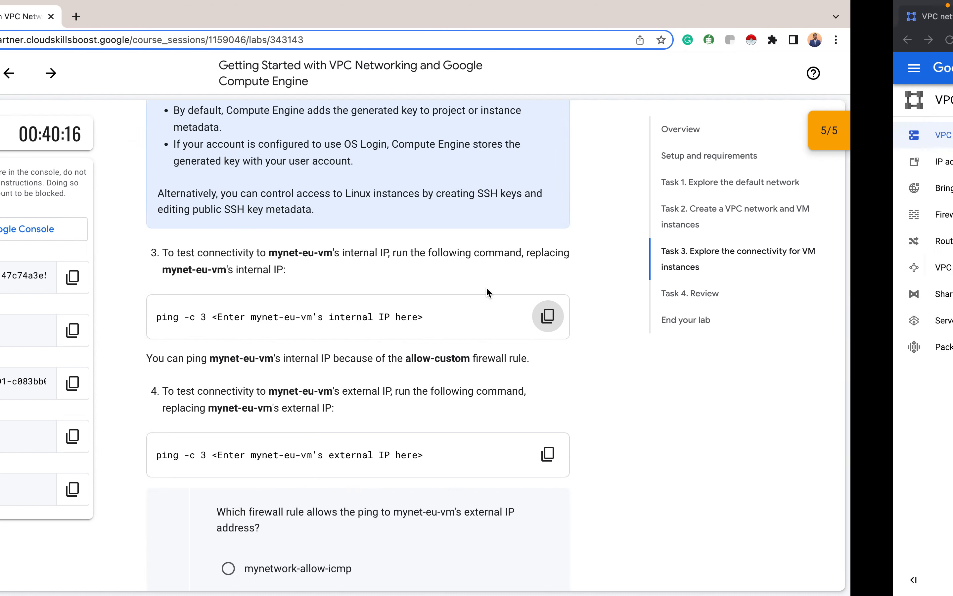
{"action": "left_click", "coordinate": [230, 18]}
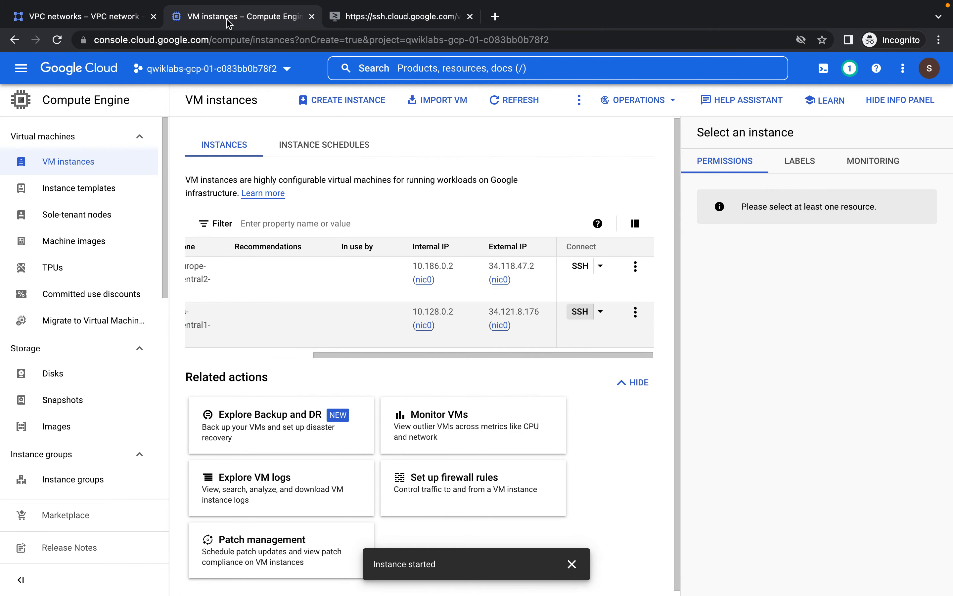
{"action": "left_click", "coordinate": [379, 356]}
{"action": "scroll", "coordinate": [380, 356], "scroll_direction": "left", "scroll_amount": 2}
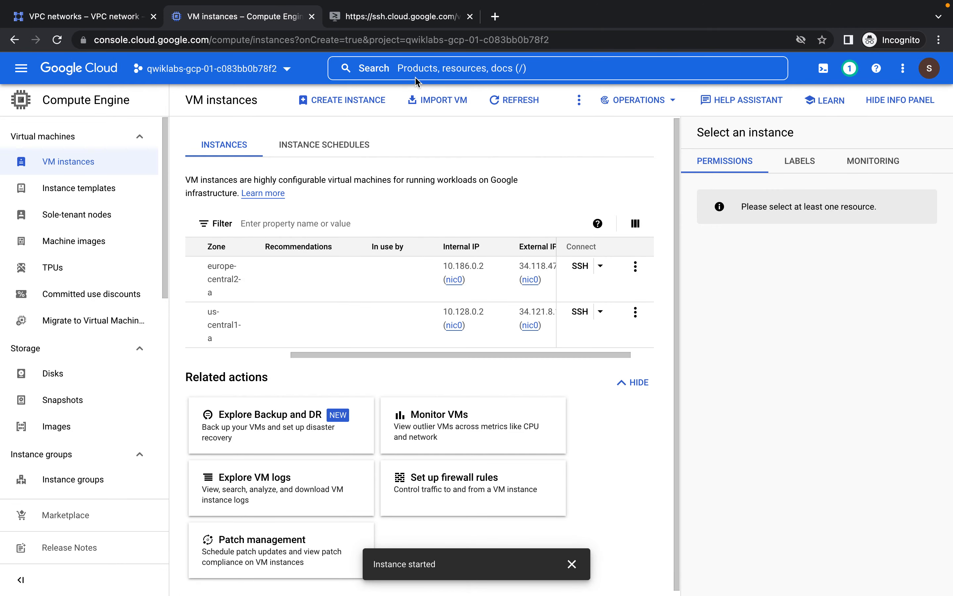
{"action": "left_click", "coordinate": [396, 21]}
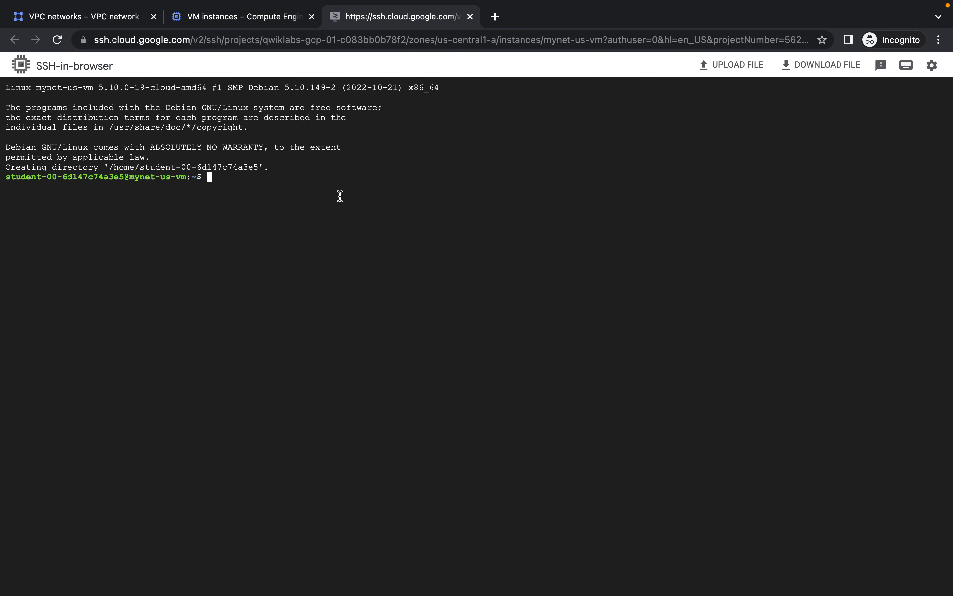
{"action": "key", "text": "ctrl+v"}
{"action": "key", "text": "BackSpace"}
{"action": "key", "text": "BackSpace"}
{"action": "key", "text": "BackSpace"}
{"action": "key", "text": "BackSpace"}
{"action": "key", "text": "BackSpace"}
{"action": "key", "text": "BackSpace"}
{"action": "key", "text": "BackSpace"}
{"action": "key", "text": "BackSpace"}
{"action": "key", "text": "BackSpace"}
{"action": "key", "text": "BackSpace"}
{"action": "key", "text": "BackSpace"}
{"action": "key", "text": "BackSpace"}
{"action": "key", "text": "BackSpace"}
{"action": "key", "text": "BackSpace"}
{"action": "key", "text": "BackSpace"}
{"action": "key", "text": "BackSpace"}
{"action": "key", "text": "BackSpace"}
{"action": "key", "text": "BackSpace"}
{"action": "key", "text": "BackSpace"}
{"action": "key", "text": "BackSpace"}
{"action": "key", "text": "BackSpace"}
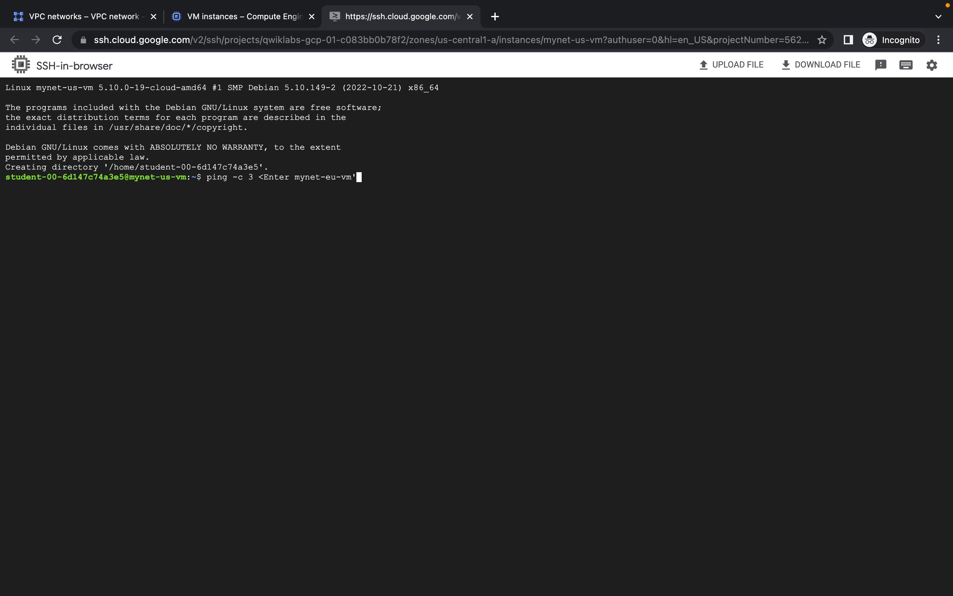
{"action": "key", "text": "BackSpace"}
{"action": "key", "text": "BackSpace"}
{"action": "key", "text": "BackSpace"}
{"action": "key", "text": "BackSpace"}
{"action": "key", "text": "BackSpace"}
{"action": "key", "text": "BackSpace"}
{"action": "key", "text": "BackSpace"}
{"action": "key", "text": "BackSpace"}
{"action": "key", "text": "BackSpace"}
{"action": "key", "text": "BackSpace"}
{"action": "key", "text": "BackSpace"}
{"action": "key", "text": "BackSpace"}
{"action": "key", "text": "BackSpace"}
Step: Copy mynet-eu-vm's internal IP from the instance list and run "ping -c 3 10.186.0.2" on mynet-us-vm
{"action": "left_click", "coordinate": [247, 18]}
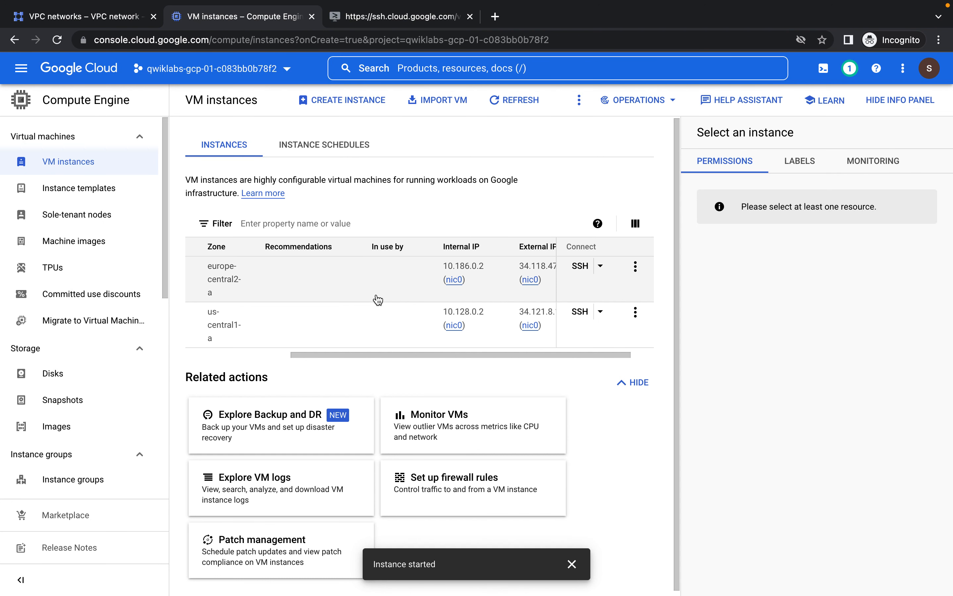
{"action": "left_click_drag", "start_coordinate": [434, 355], "coordinate": [472, 356]}
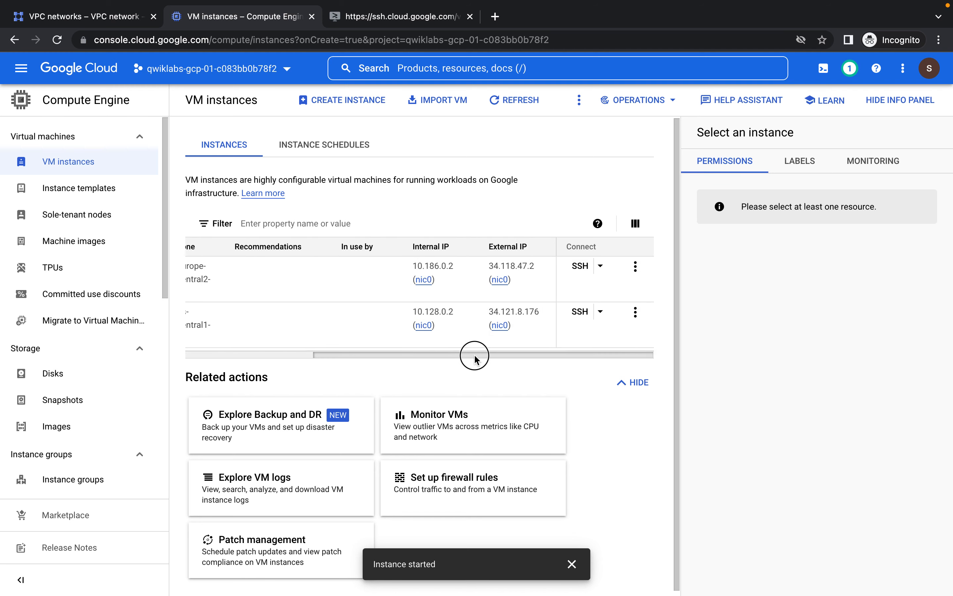
{"action": "left_click", "coordinate": [443, 279]}
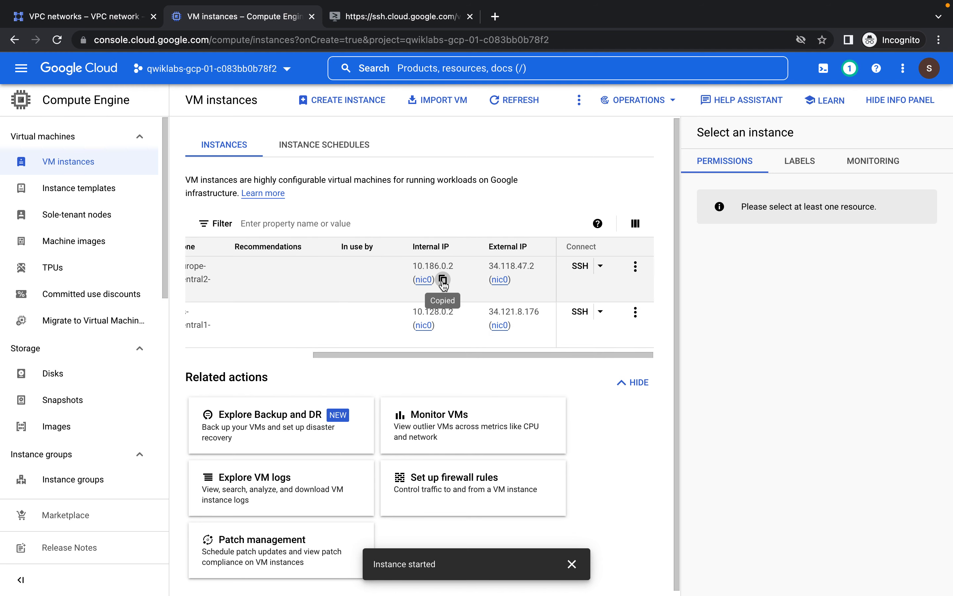
{"action": "left_click", "coordinate": [386, 23]}
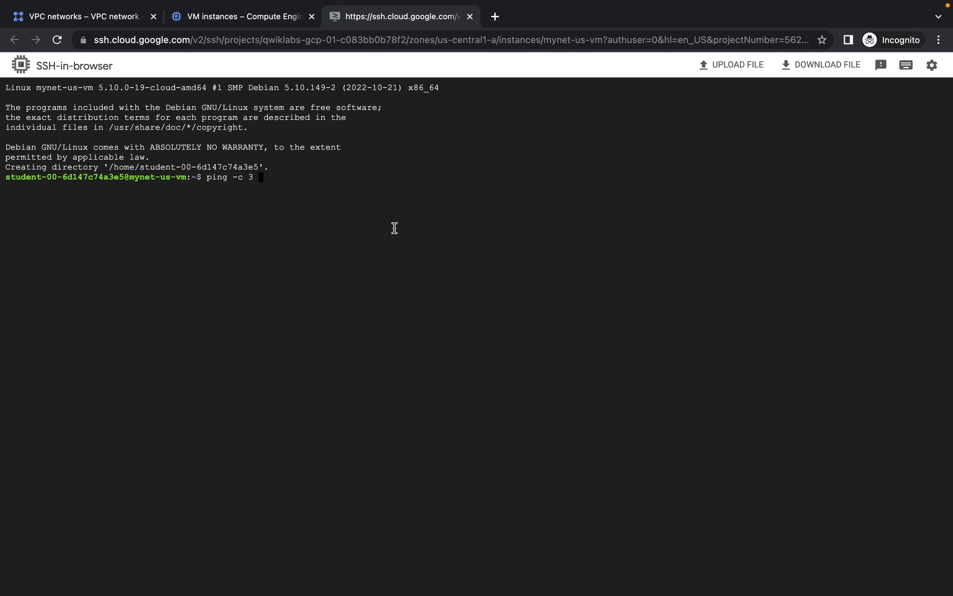
{"action": "key", "text": "super+v"}
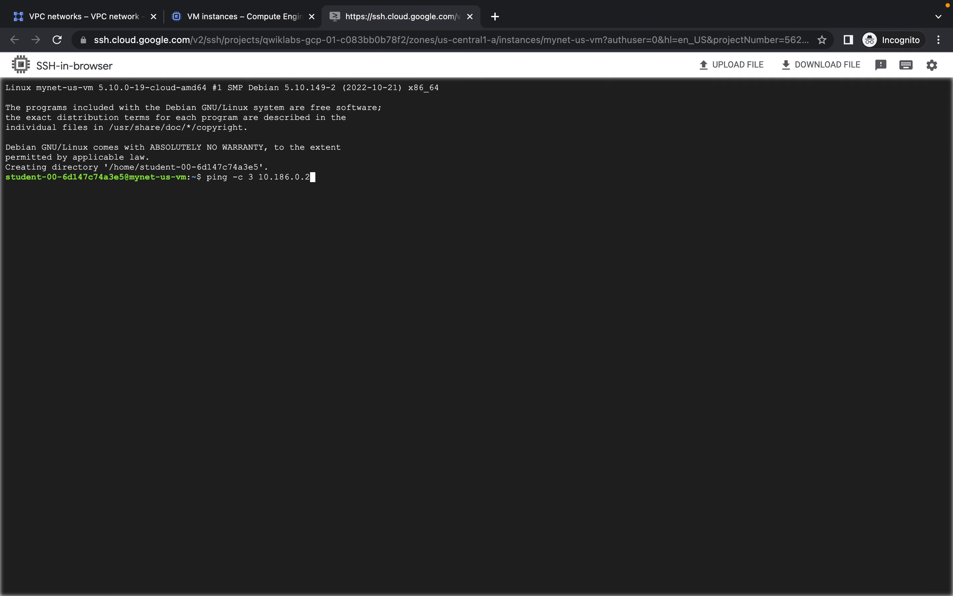
{"action": "key", "text": "Return"}
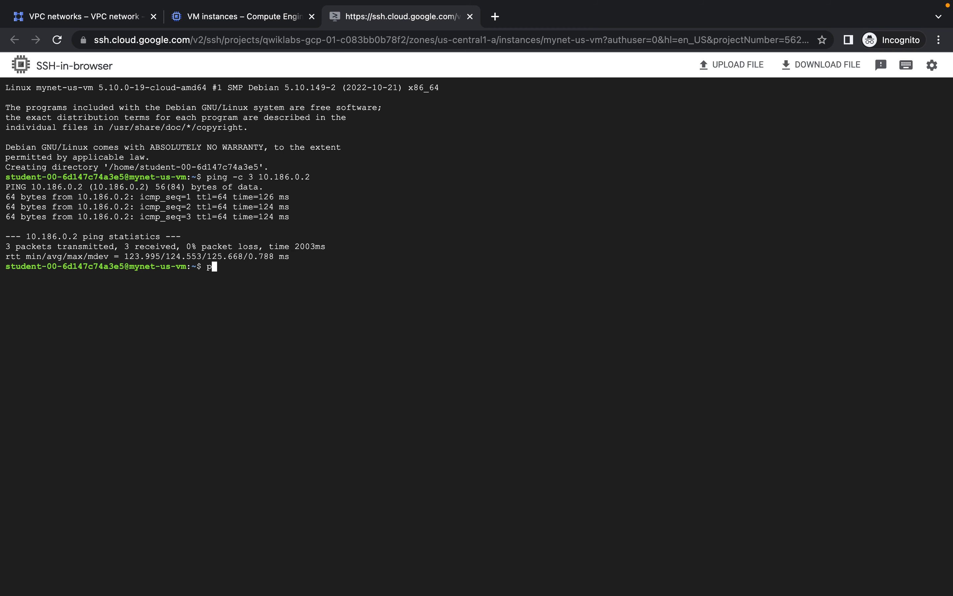
Step: Ping mynet-eu-vm's external IP from mynet-us-vm by running "ping -c 3 34.118.47.2" with the address copied from the instance list
{"action": "type", "text": "ping -c 3"}
{"action": "left_click", "coordinate": [245, 20]}
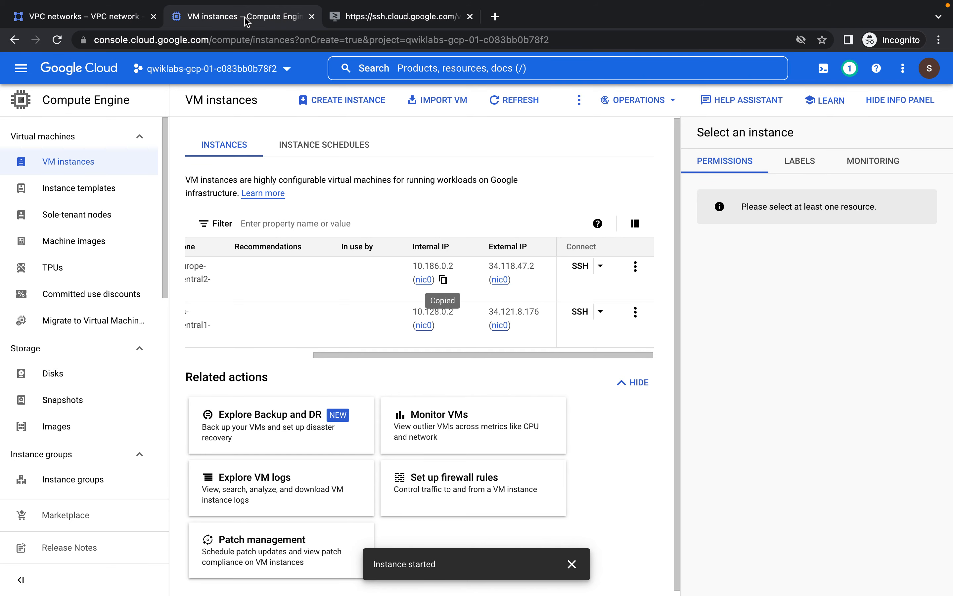
{"action": "left_click", "coordinate": [521, 279]}
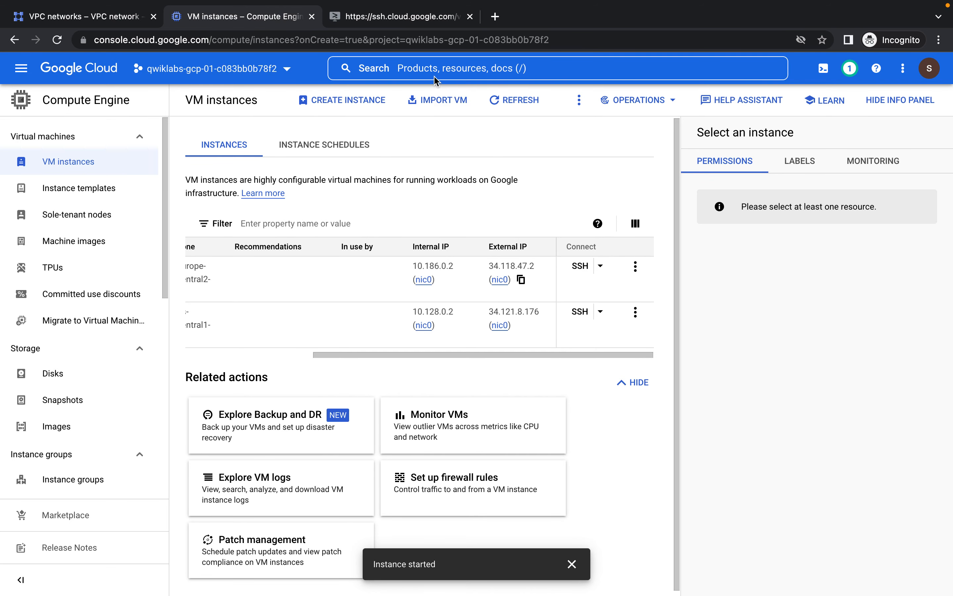
{"action": "left_click", "coordinate": [412, 18]}
{"action": "key", "text": "super+v"}
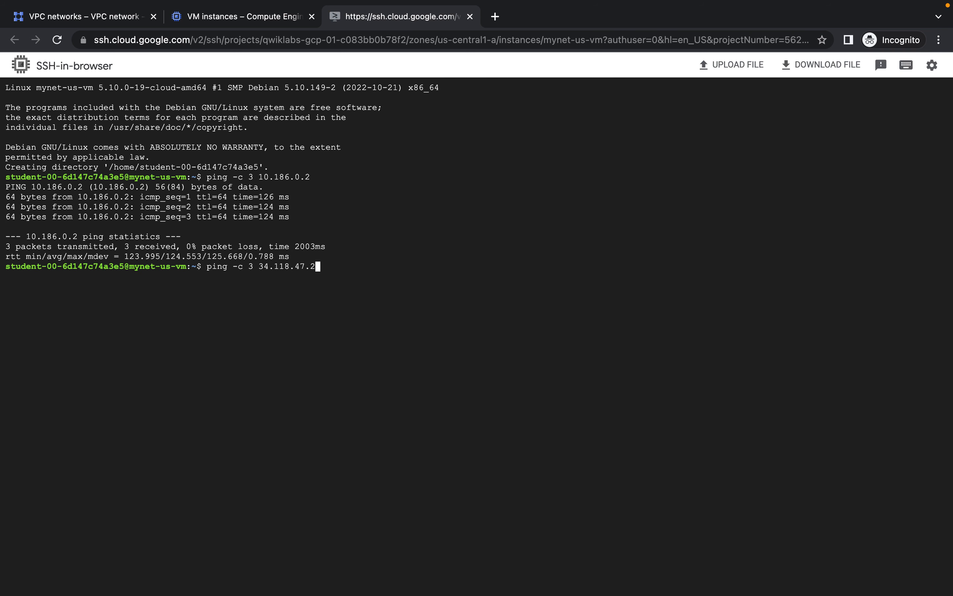
{"action": "key", "text": "Return"}
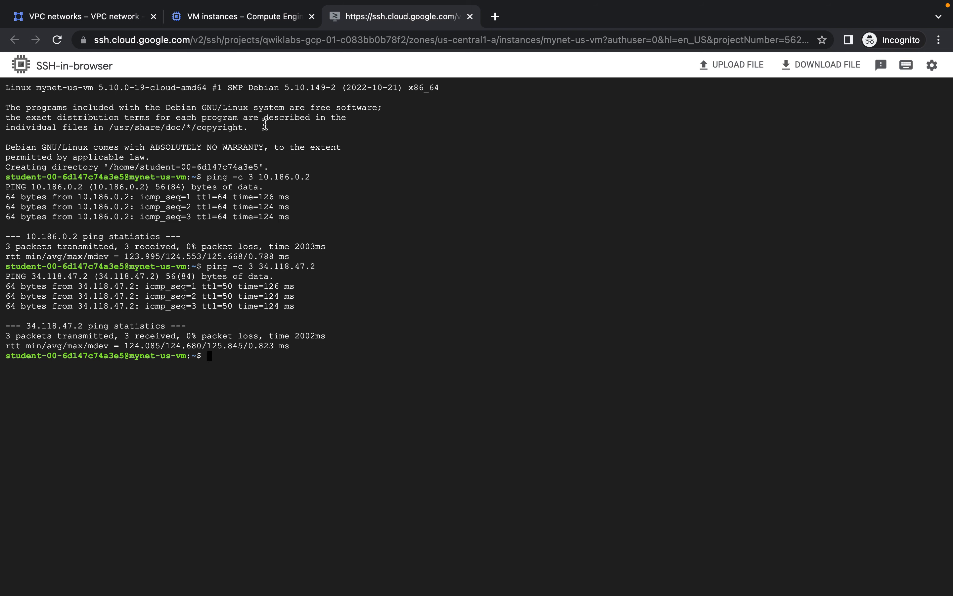
Step: Return to the VM instances list and open an SSH session to mynet-eu-vm
{"action": "key", "text": "ctrl+shift+Tab"}
{"action": "mouse_move", "coordinate": [468, 356]}
{"action": "left_mouse_down"}
{"action": "mouse_move", "coordinate": [401, 356]}
{"action": "mouse_move", "coordinate": [459, 355]}
{"action": "mouse_move", "coordinate": [400, 365]}
{"action": "mouse_move", "coordinate": [463, 360]}
{"action": "left_mouse_up"}
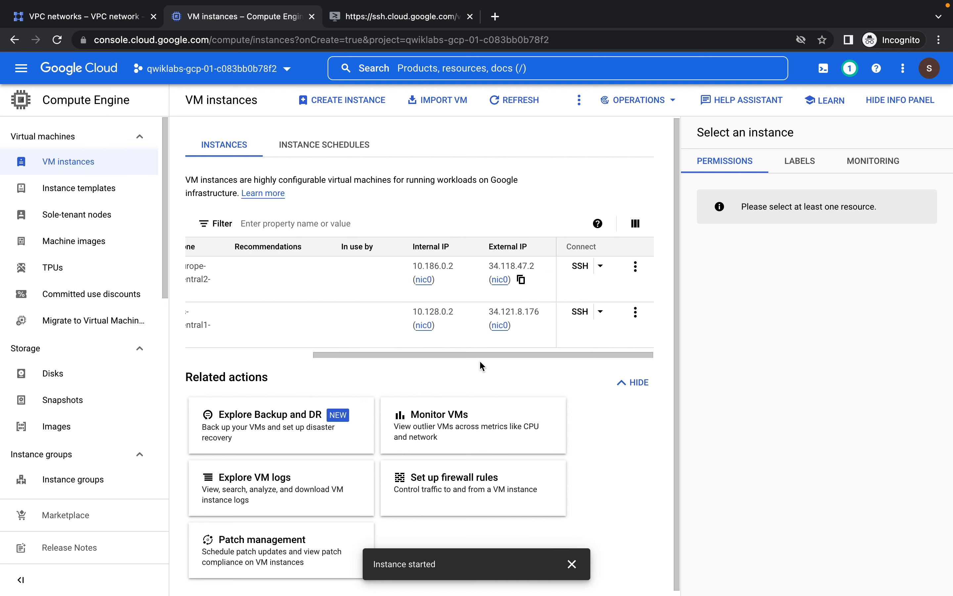
{"action": "left_click", "coordinate": [579, 267]}
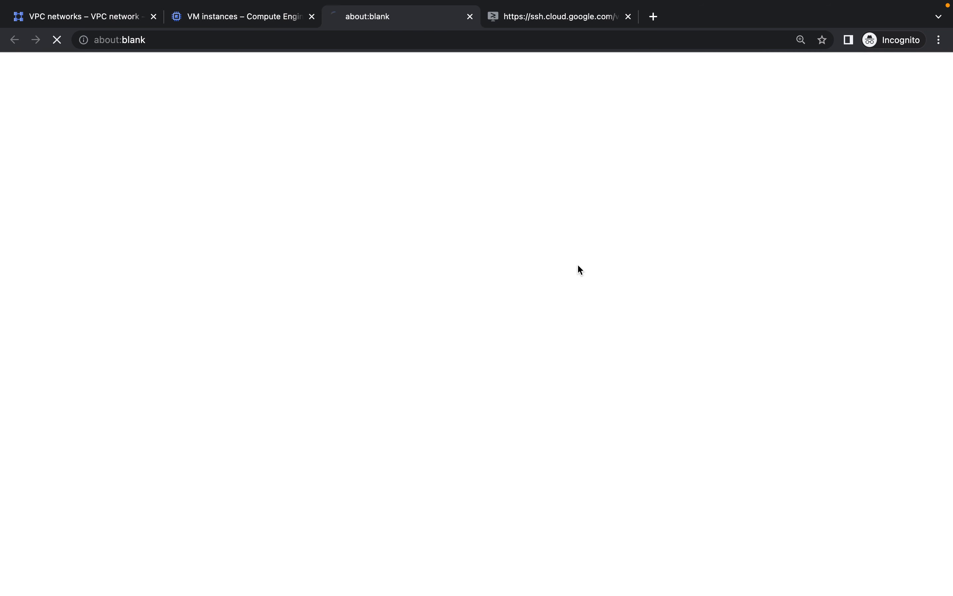
Step: Copy mynet-us-vm's internal IP from the instance list and run "ping -c 3 10.128.0.2" on mynet-eu-vm
{"action": "left_click", "coordinate": [258, 20]}
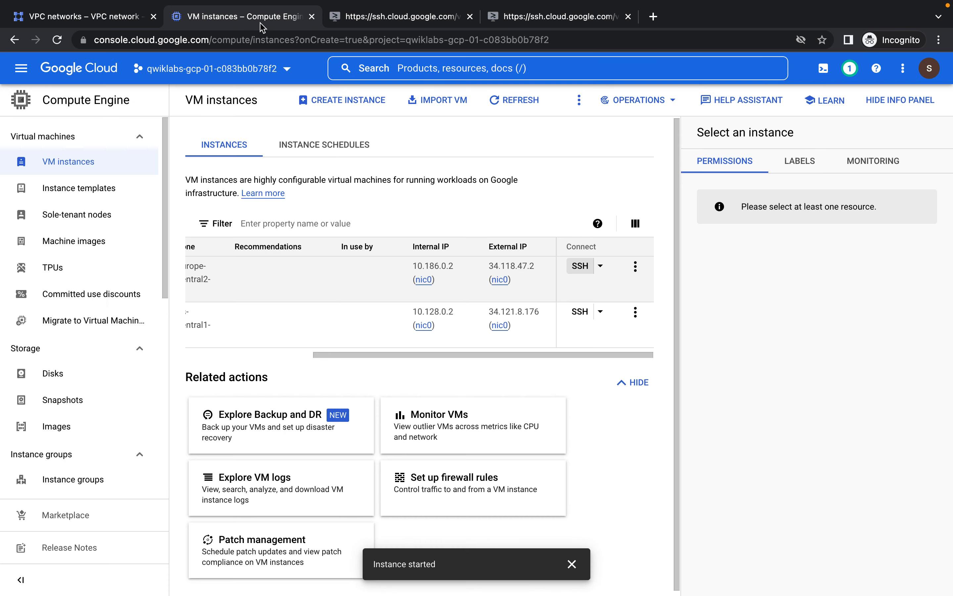
{"action": "left_click", "coordinate": [443, 325]}
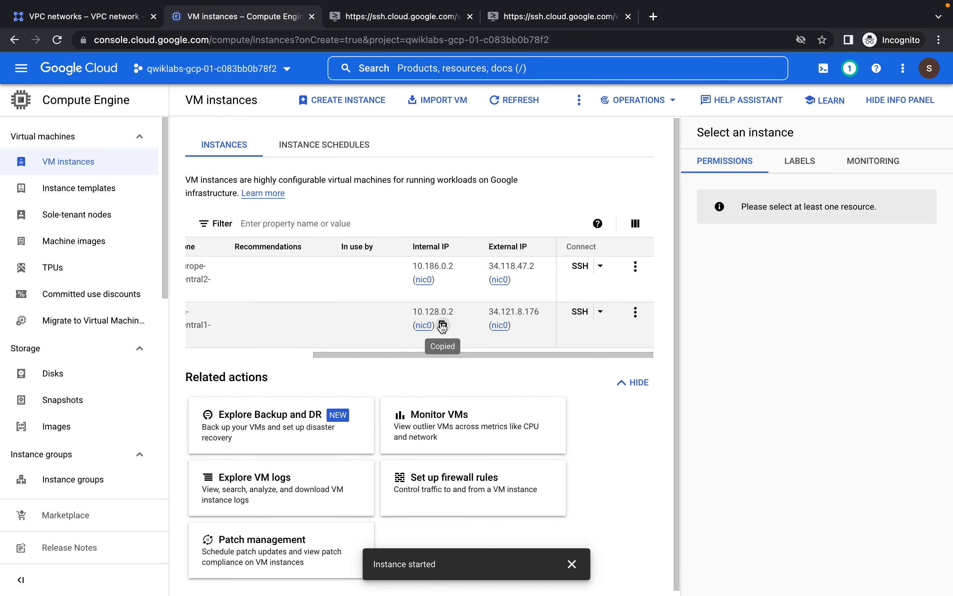
{"action": "left_click", "coordinate": [366, 22]}
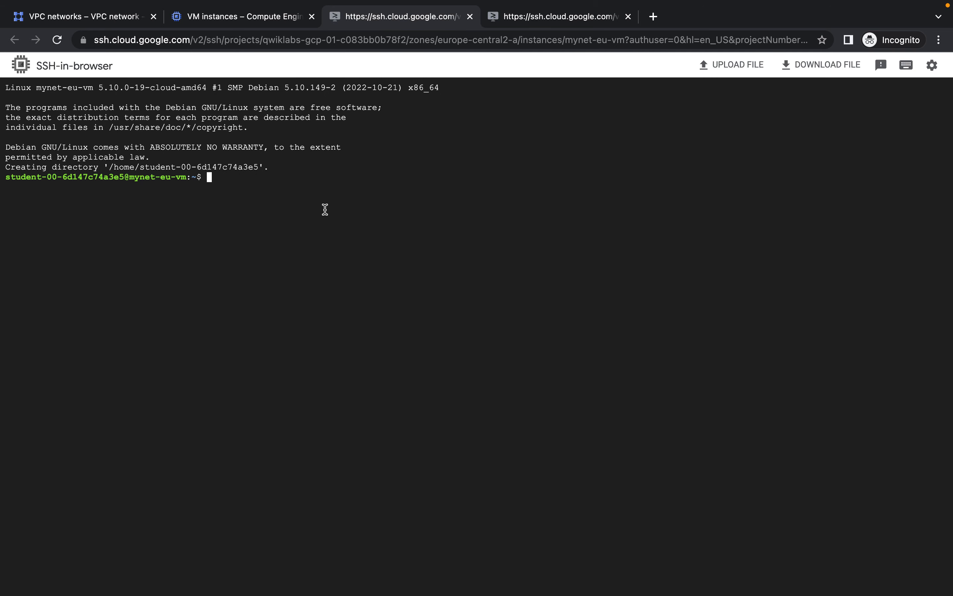
{"action": "type", "text": "ping -c 3"}
{"action": "key", "text": "super+v"}
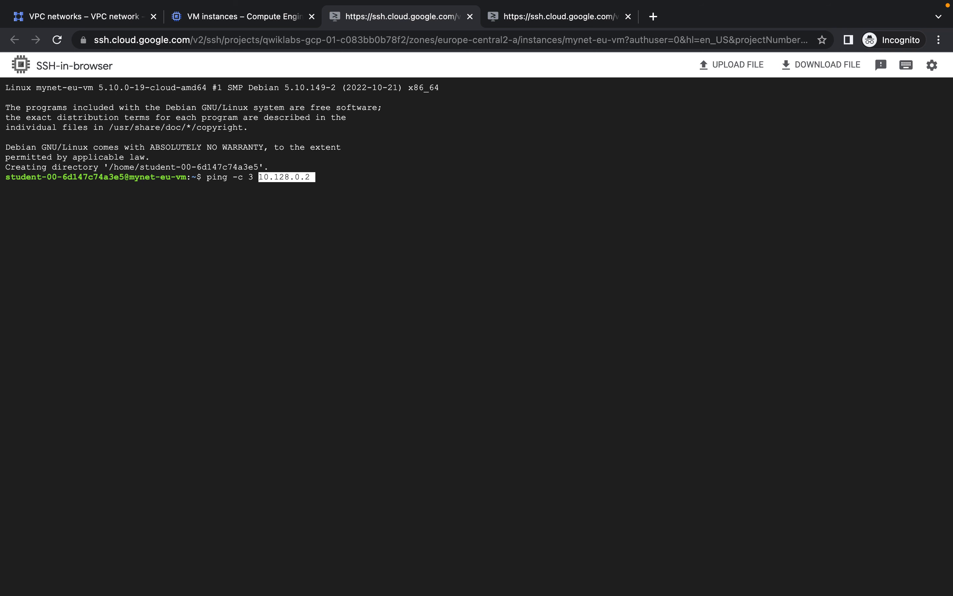
{"action": "key", "text": "Return"}
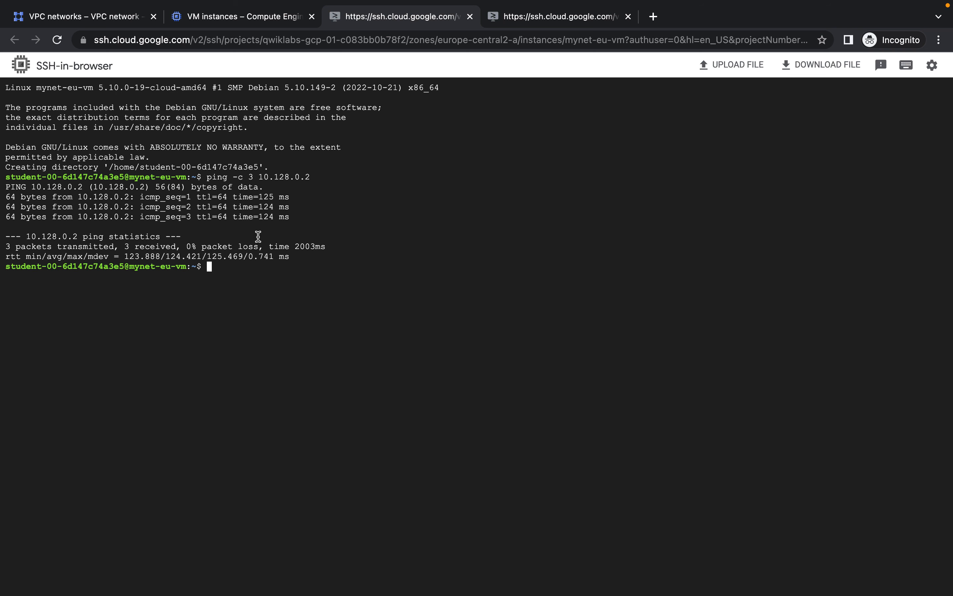
Step: Ping mynet-us-vm's external IP from mynet-eu-vm with "ping -c 3 34.121.8.176" and return to the lab instructions
{"action": "type", "text": "ing -c 3"}
{"action": "left_click", "coordinate": [254, 20]}
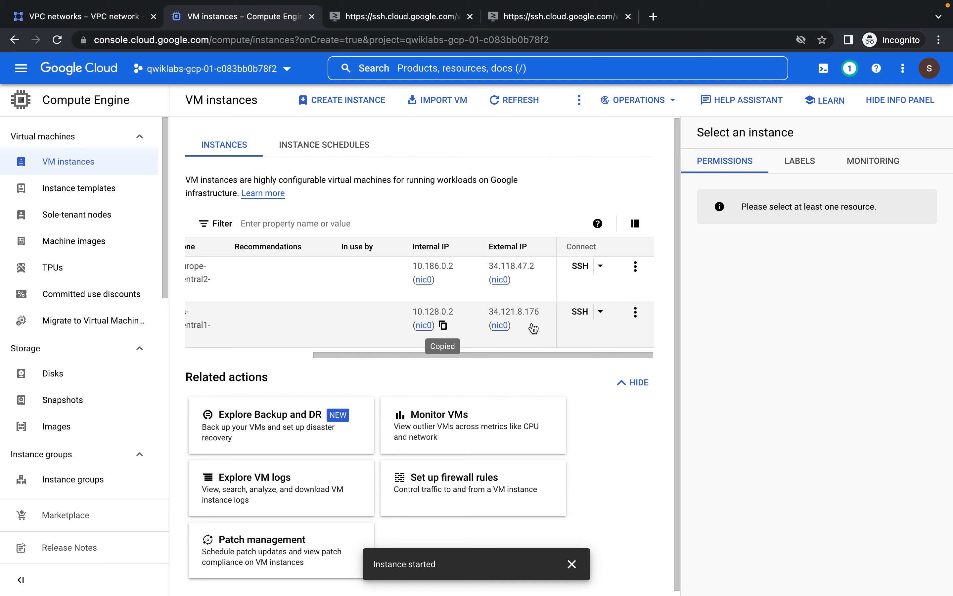
{"action": "left_click", "coordinate": [522, 326]}
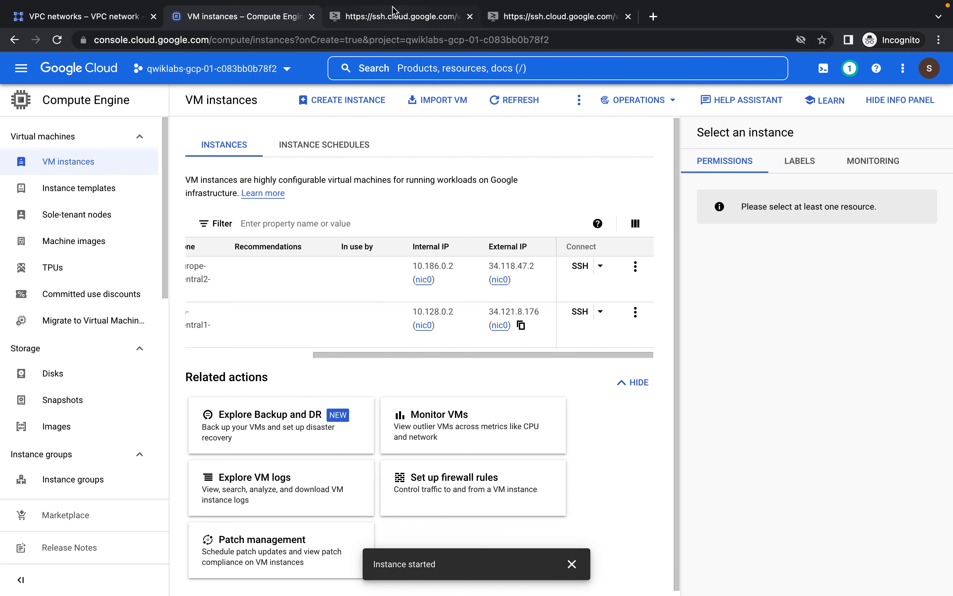
{"action": "left_click", "coordinate": [395, 16]}
{"action": "key", "text": "super+v"}
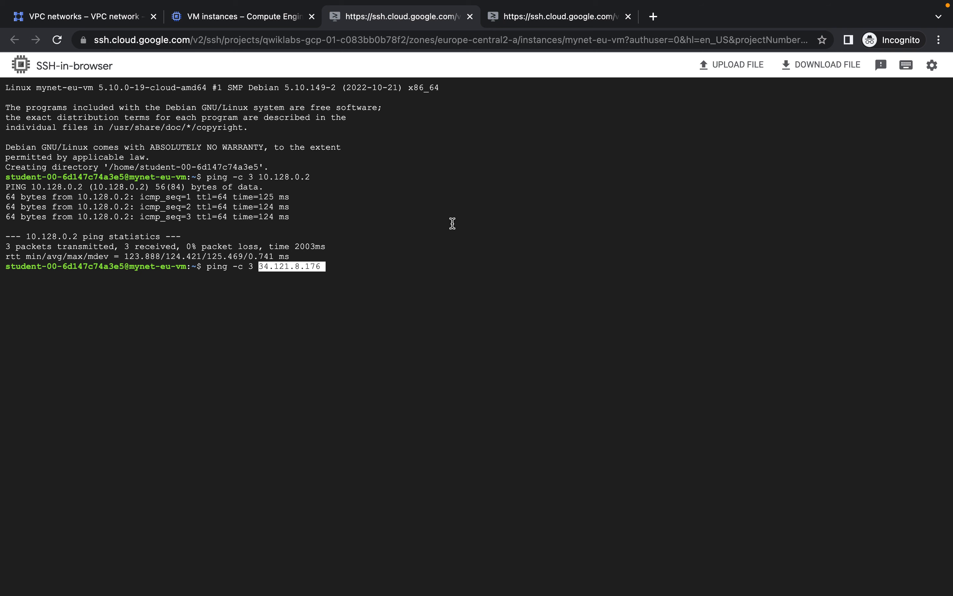
{"action": "key", "text": "Return"}
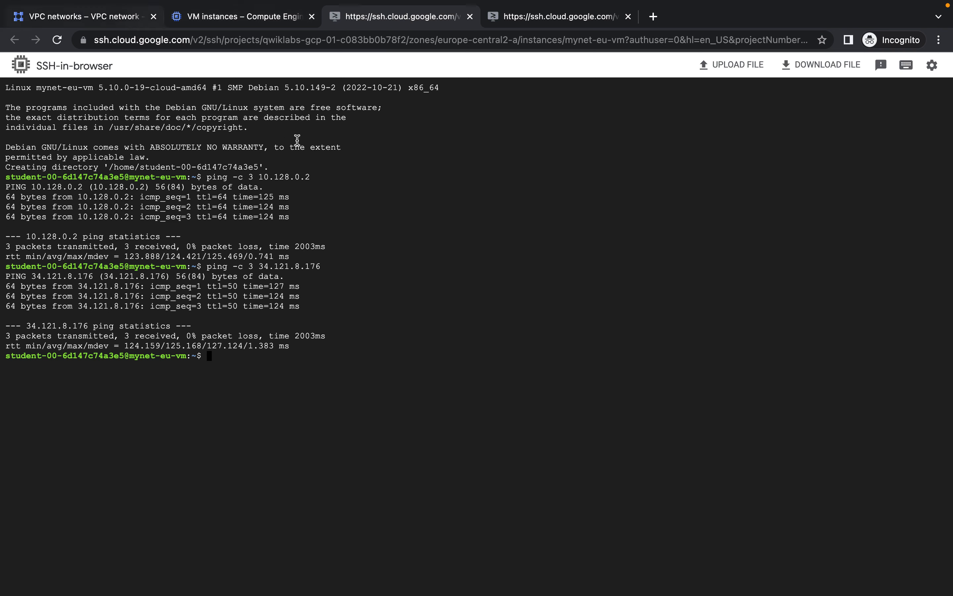
{"action": "key", "text": "ctrl+Left"}
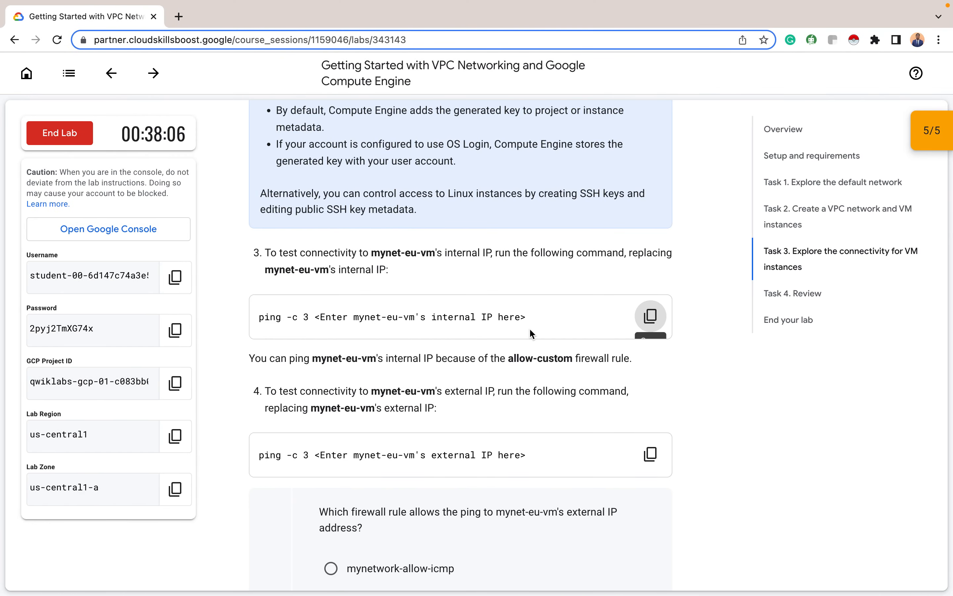
Step: Answer the question on which firewall rule allows pinging mynet-eu-vm's external IP with mynetwork-allow-icmp and submit it
{"action": "scroll", "coordinate": [529, 330], "scroll_direction": "down", "scroll_amount": 3}
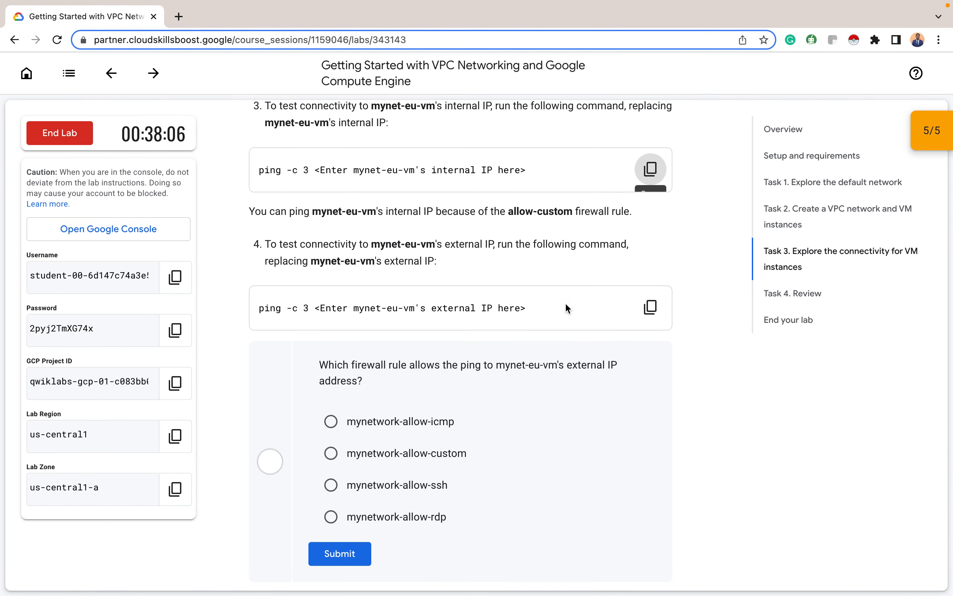
{"action": "scroll", "coordinate": [539, 253], "scroll_direction": "down", "scroll_amount": 3}
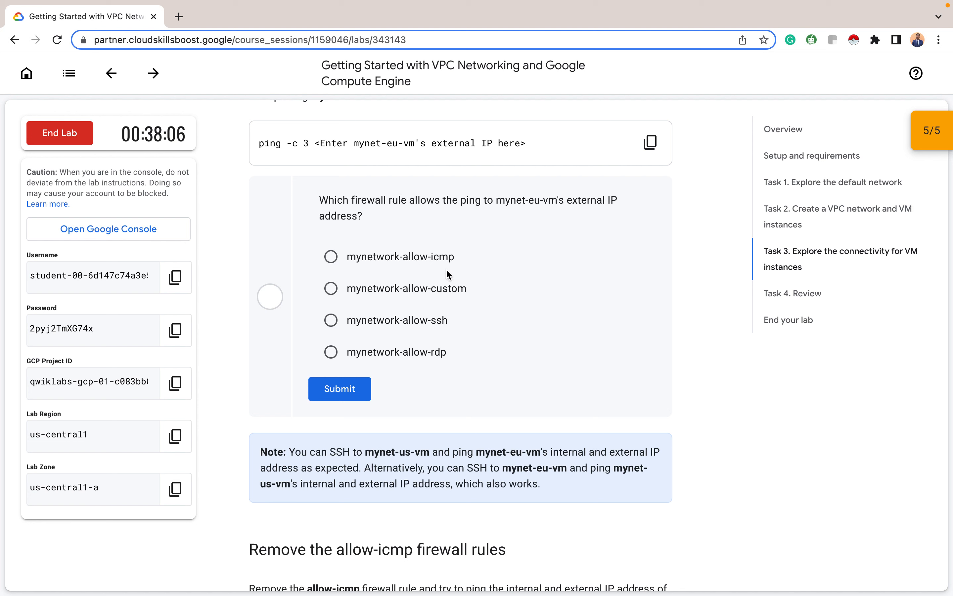
{"action": "left_click", "coordinate": [439, 260]}
{"action": "left_click", "coordinate": [348, 390]}
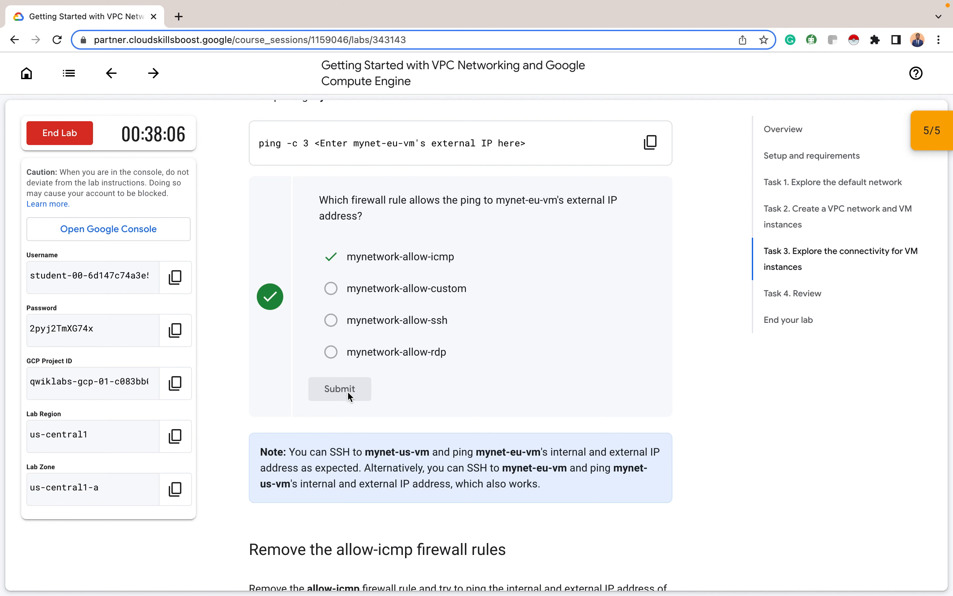
Step: Following the lab's removal instructions, delete the mynetwork-allow-icmp rule from the VPC firewall rules and confirm the deletion
{"action": "scroll", "coordinate": [350, 395], "scroll_direction": "down", "scroll_amount": 5}
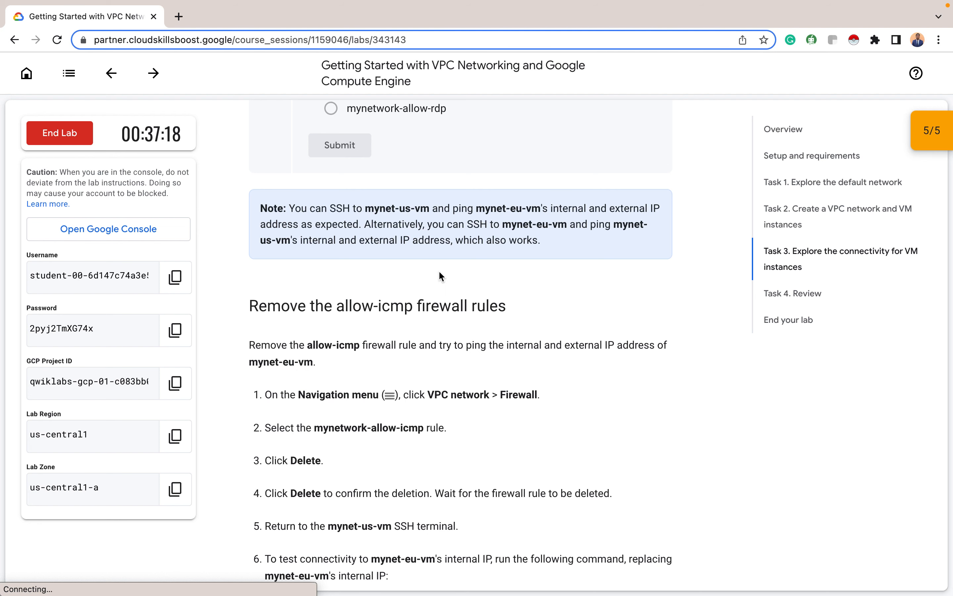
{"action": "scroll", "coordinate": [442, 277], "scroll_direction": "down", "scroll_amount": 2}
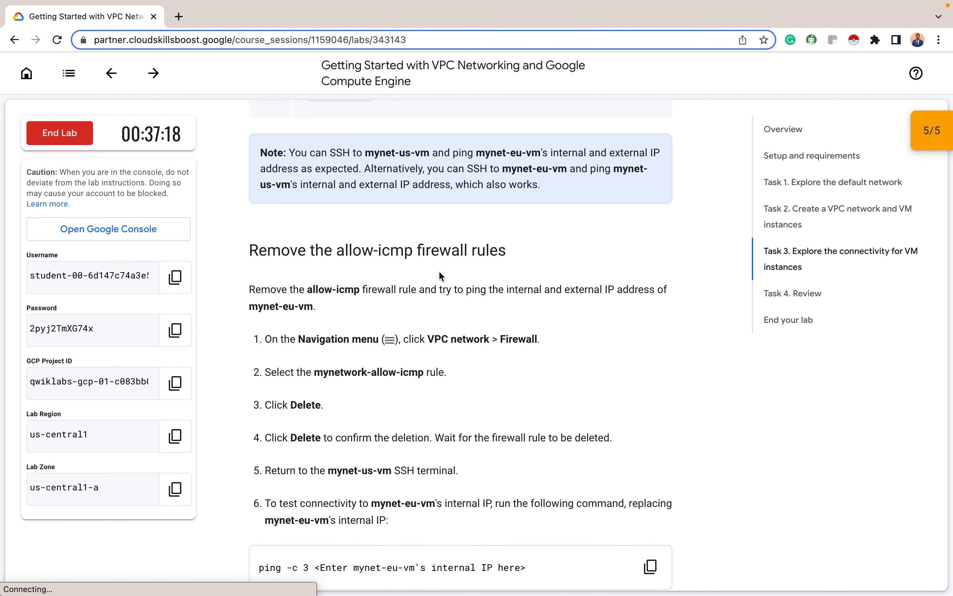
{"action": "scroll", "coordinate": [441, 274], "scroll_direction": "down", "scroll_amount": 2}
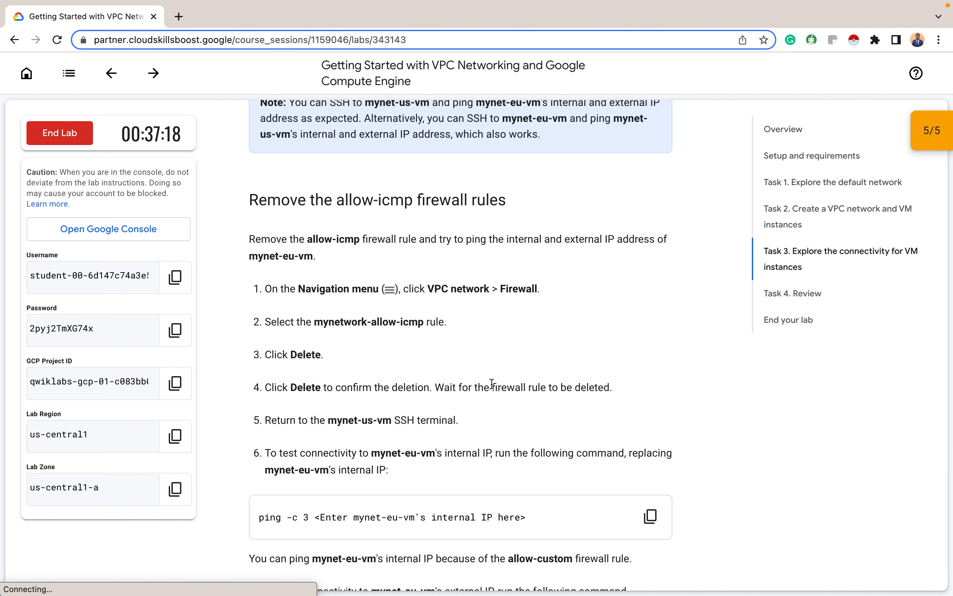
{"action": "key", "text": "ctrl+Right"}
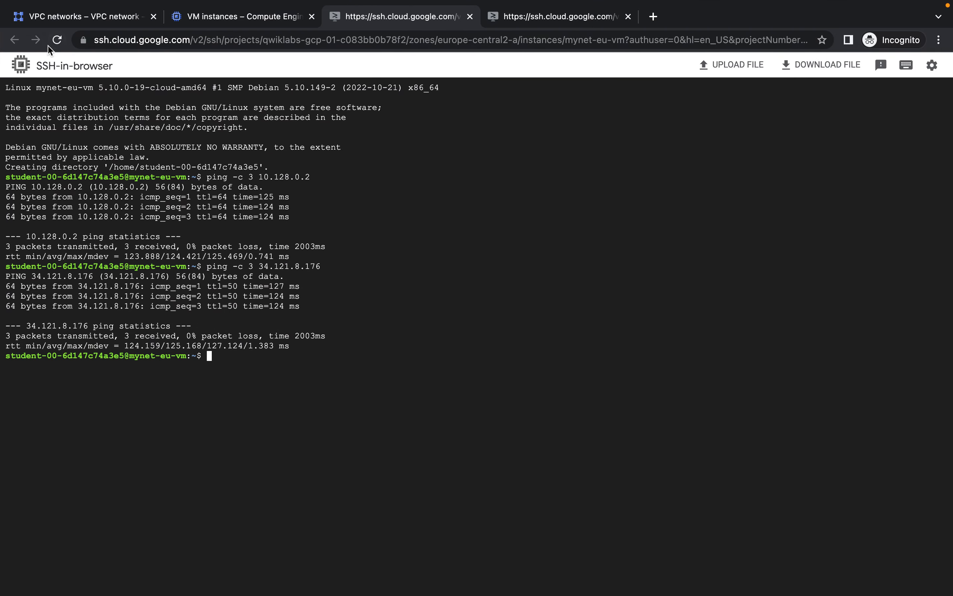
{"action": "left_click", "coordinate": [66, 20]}
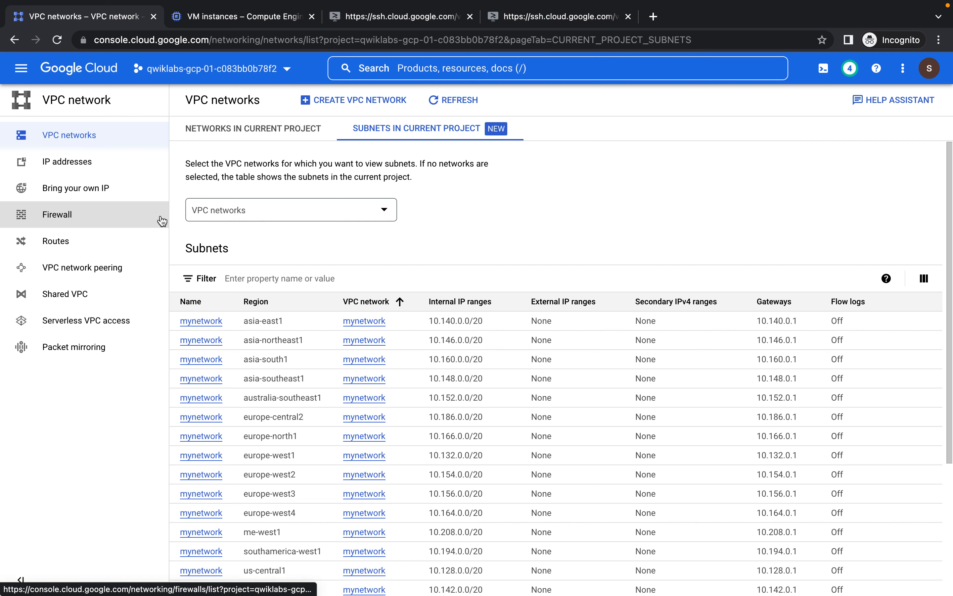
{"action": "left_click", "coordinate": [98, 217]}
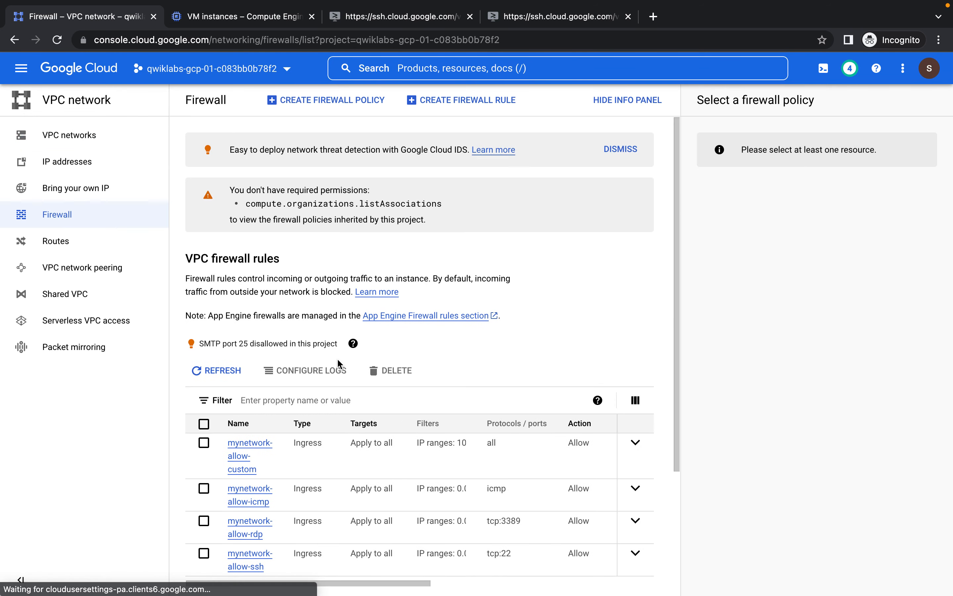
{"action": "scroll", "coordinate": [338, 363], "scroll_direction": "down", "scroll_amount": 5}
{"action": "left_click", "coordinate": [204, 322]}
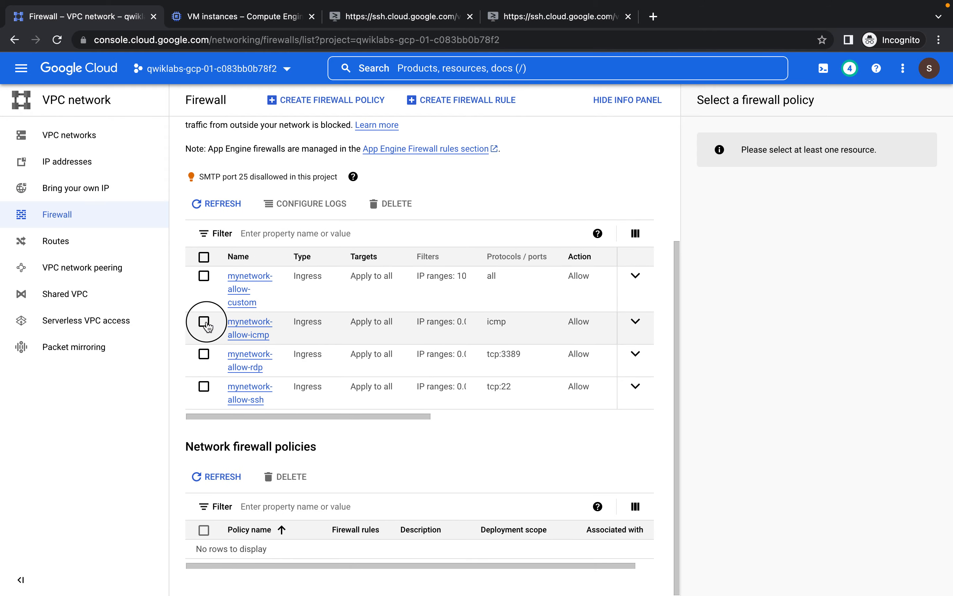
{"action": "left_click", "coordinate": [389, 205]}
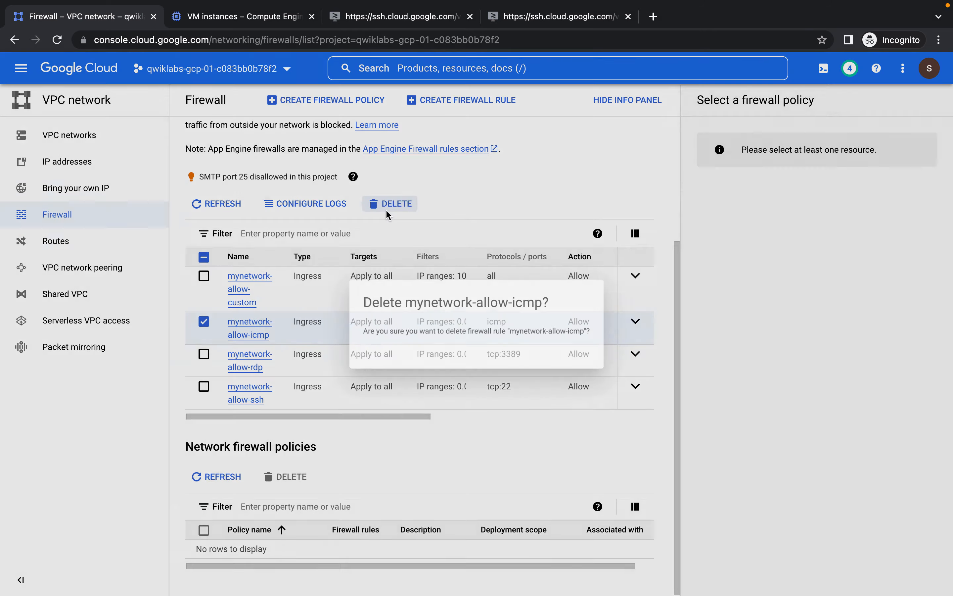
{"action": "left_click", "coordinate": [591, 365]}
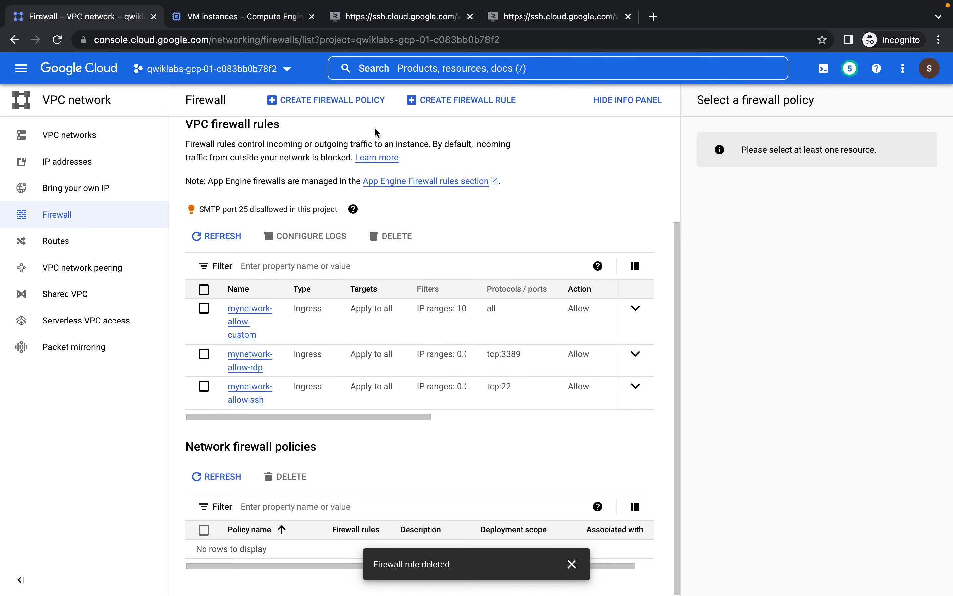
Step: In the mynet-eu-vm SSH session, rerun "ping -c 3 10.128.0.2" and "ping -c 3 34.121.8.176" to retest mynet-us-vm's internal and external IPs
{"action": "left_click", "coordinate": [257, 18]}
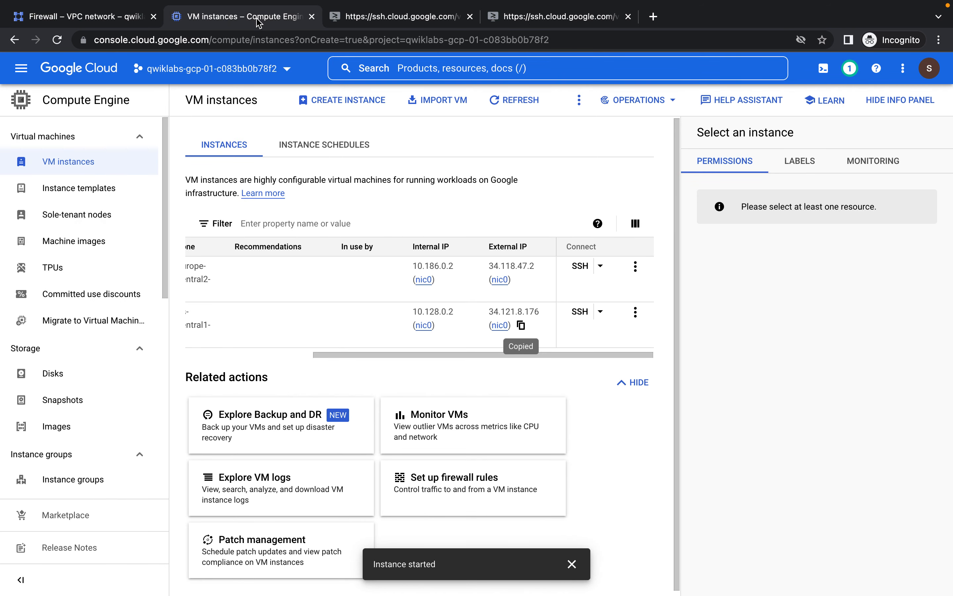
{"action": "left_click", "coordinate": [385, 16]}
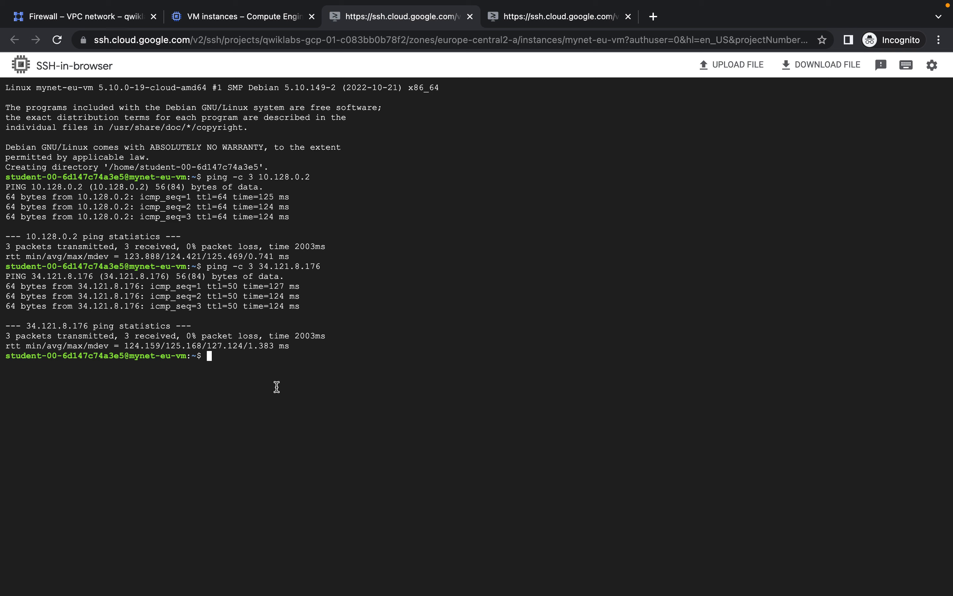
{"action": "key", "text": "Up"}
{"action": "key", "text": "Up"}
{"action": "key", "text": "Return"}
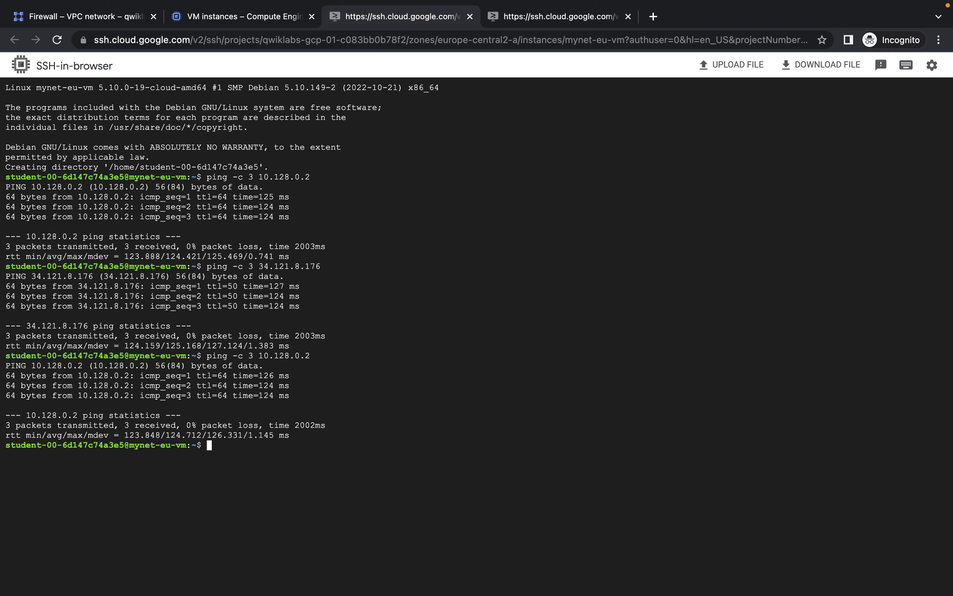
{"action": "key", "text": "Up"}
{"action": "key", "text": "Up"}
{"action": "key", "text": "Return"}
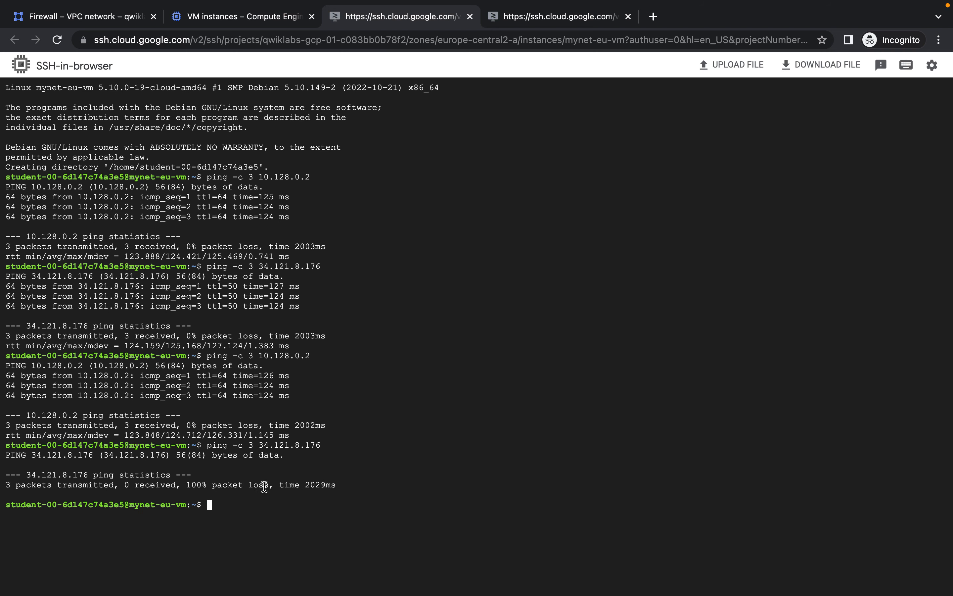
Step: In the mynet-us-vm SSH session, rerun "ping -c 3 10.186.0.2" and "ping -c 3 34.118.47.2" to retest mynet-eu-vm's internal and external IPs
{"action": "left_click", "coordinate": [528, 18]}
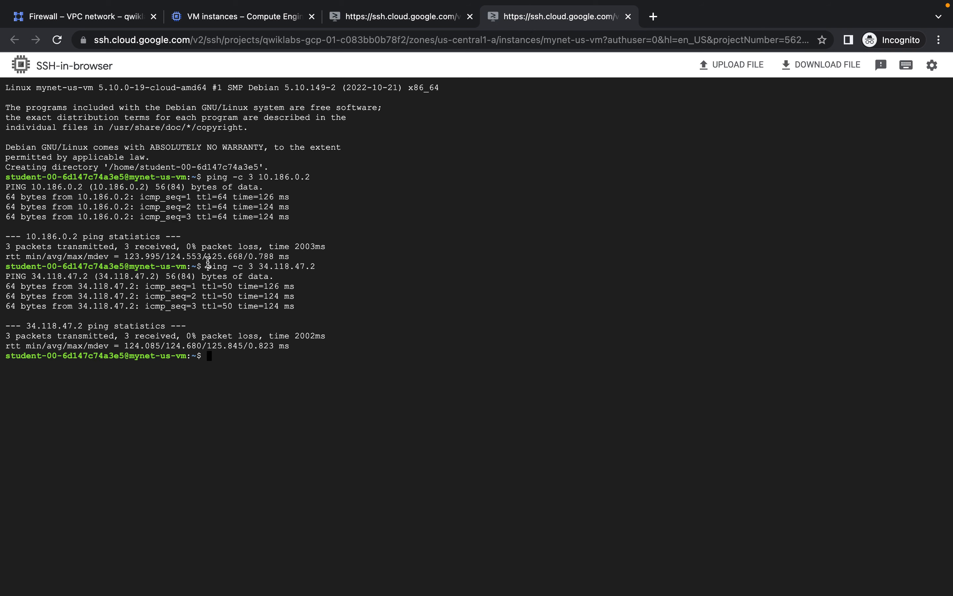
{"action": "key", "text": "Up"}
{"action": "key", "text": "Up"}
{"action": "key", "text": "Return"}
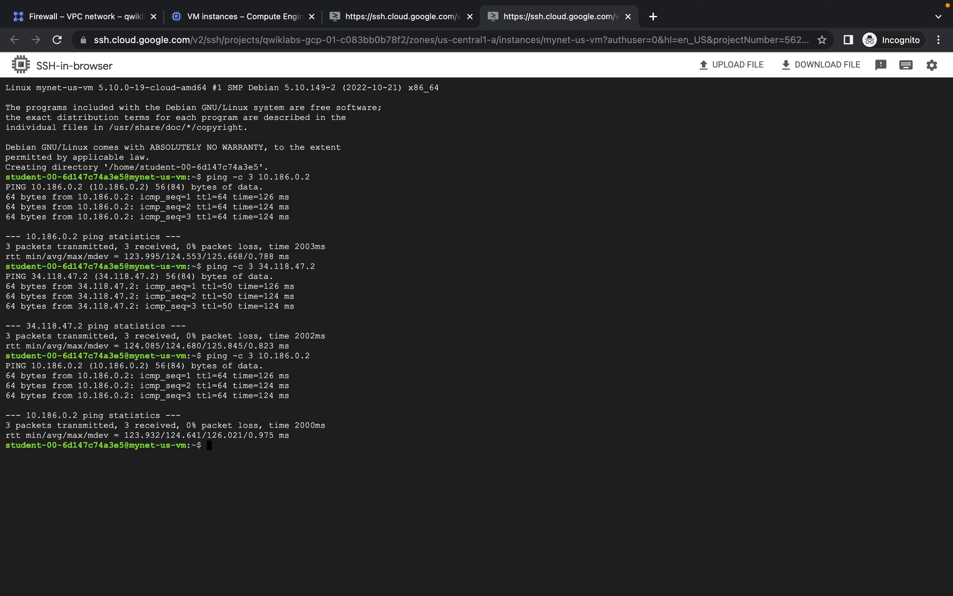
{"action": "key", "text": "Up"}
{"action": "key", "text": "Up"}
{"action": "key", "text": "Return"}
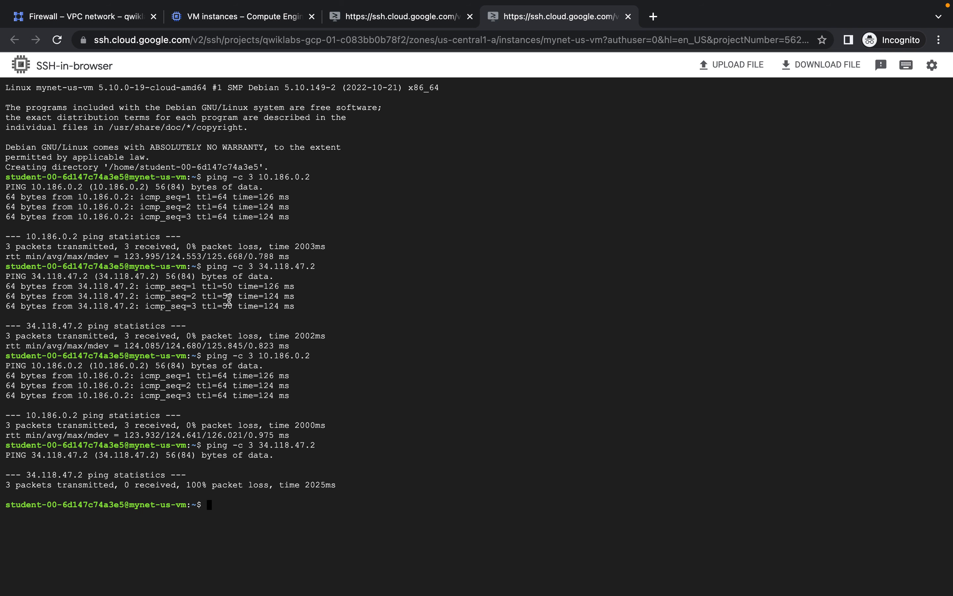
Step: Check the next lab section on removing allow-custom, and delete the mynetwork-allow-custom firewall rule
{"action": "mouse_move", "coordinate": [257, 2]}
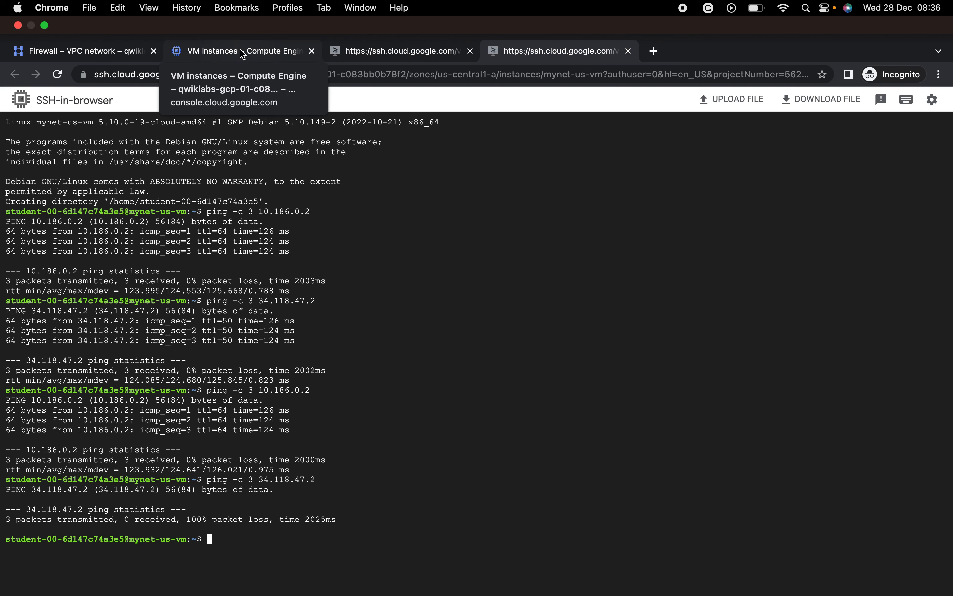
{"action": "key", "text": "ctrl+Left"}
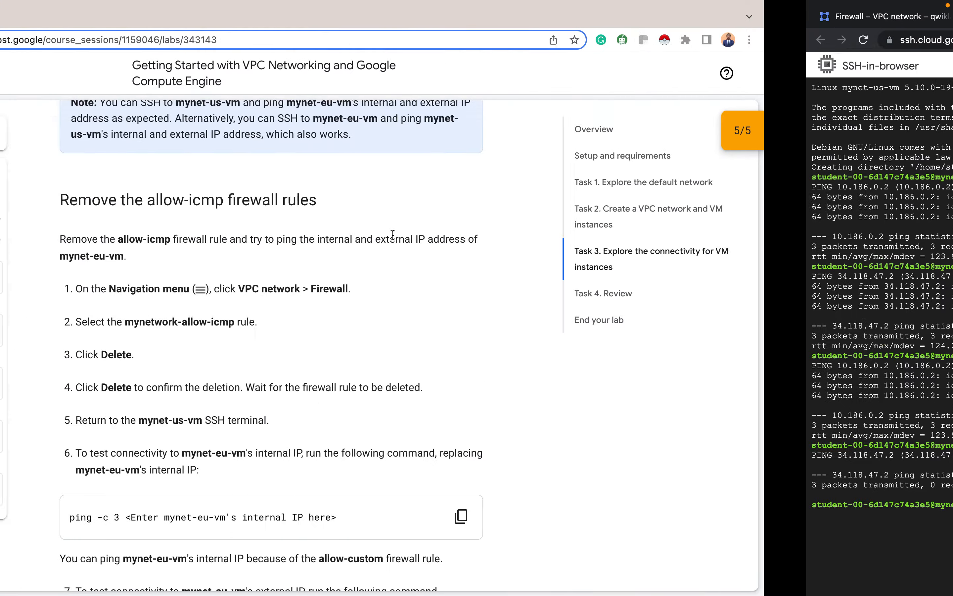
{"action": "scroll", "coordinate": [392, 235], "scroll_direction": "down", "scroll_amount": 10}
{"action": "scroll", "coordinate": [393, 235], "scroll_direction": "down", "scroll_amount": 4}
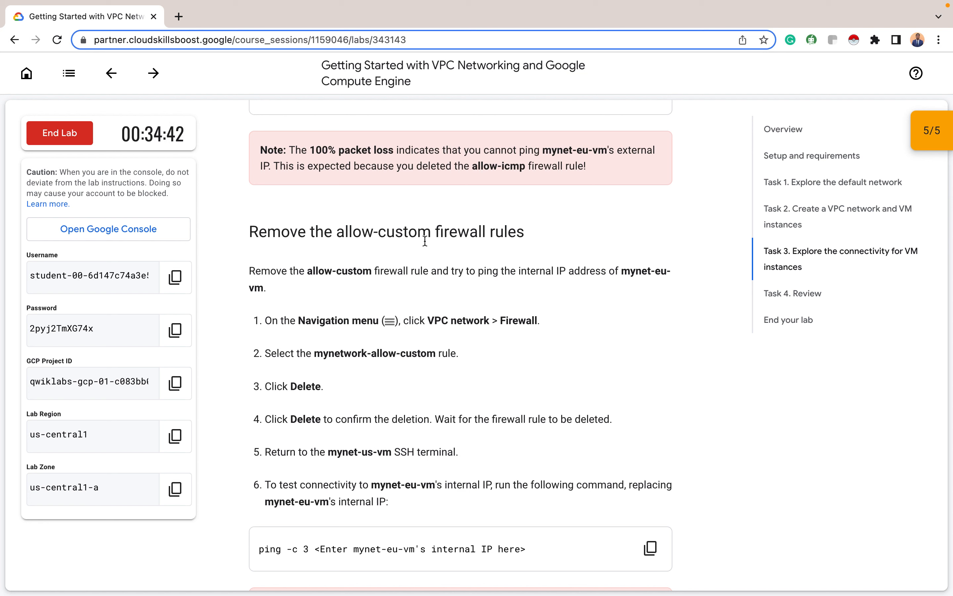
{"action": "key", "text": "ctrl+Right"}
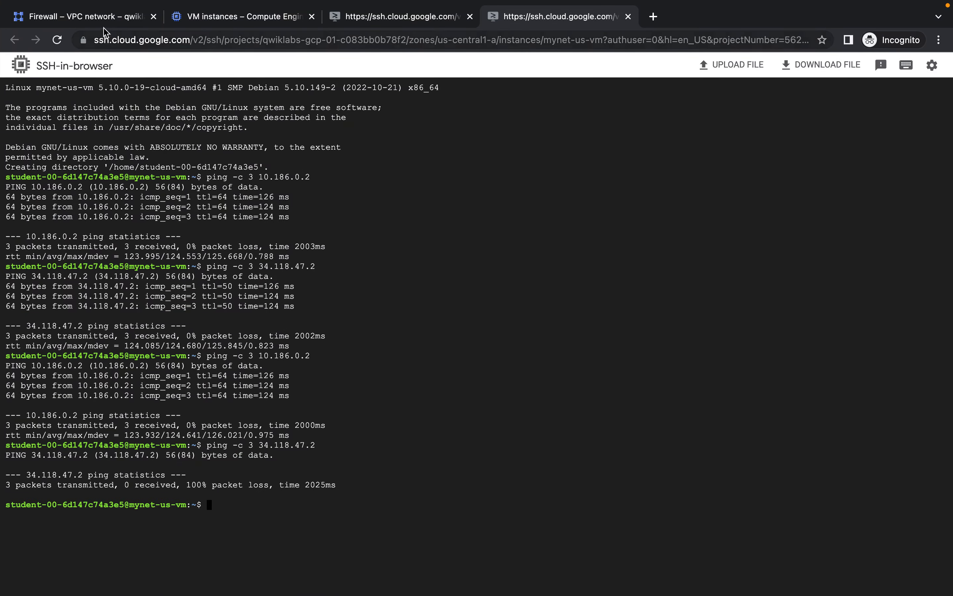
{"action": "left_click", "coordinate": [100, 18]}
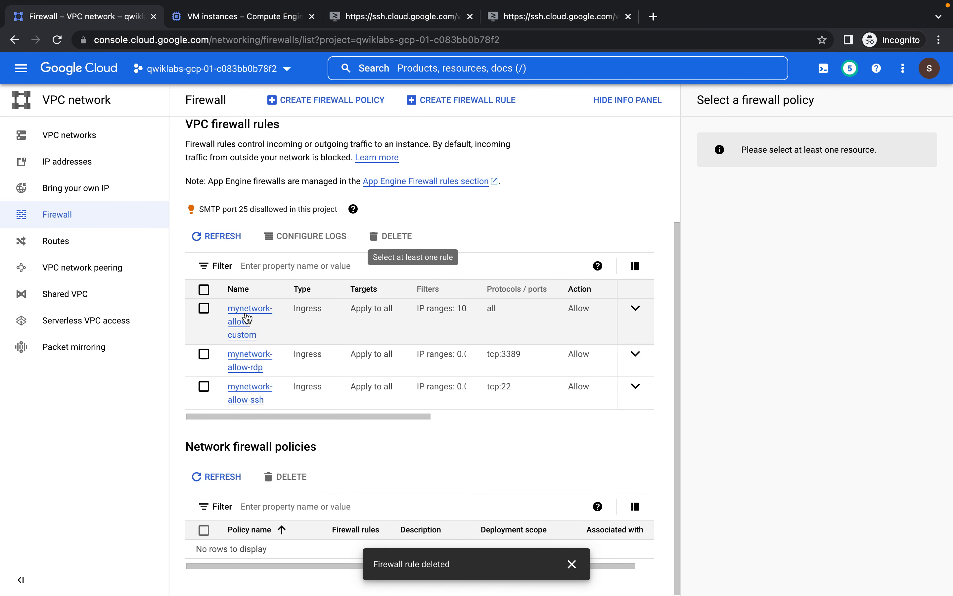
{"action": "left_click", "coordinate": [203, 308]}
{"action": "left_click", "coordinate": [389, 236]}
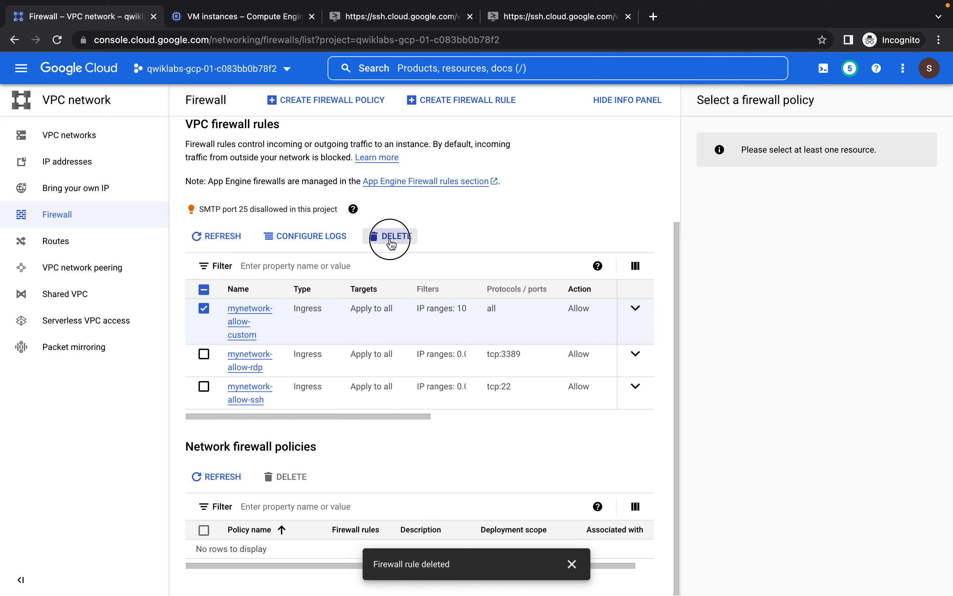
{"action": "left_click", "coordinate": [601, 365]}
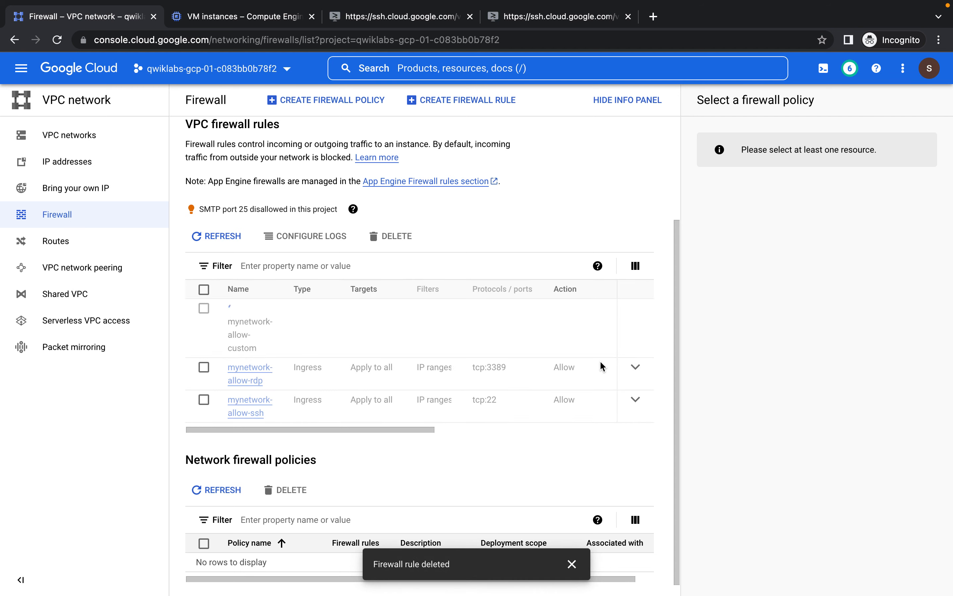
Step: Retest mynet-us-vm's internal IP from the mynet-eu-vm SSH session with "ping -c 3 10.128.0.2"
{"action": "left_click", "coordinate": [395, 17]}
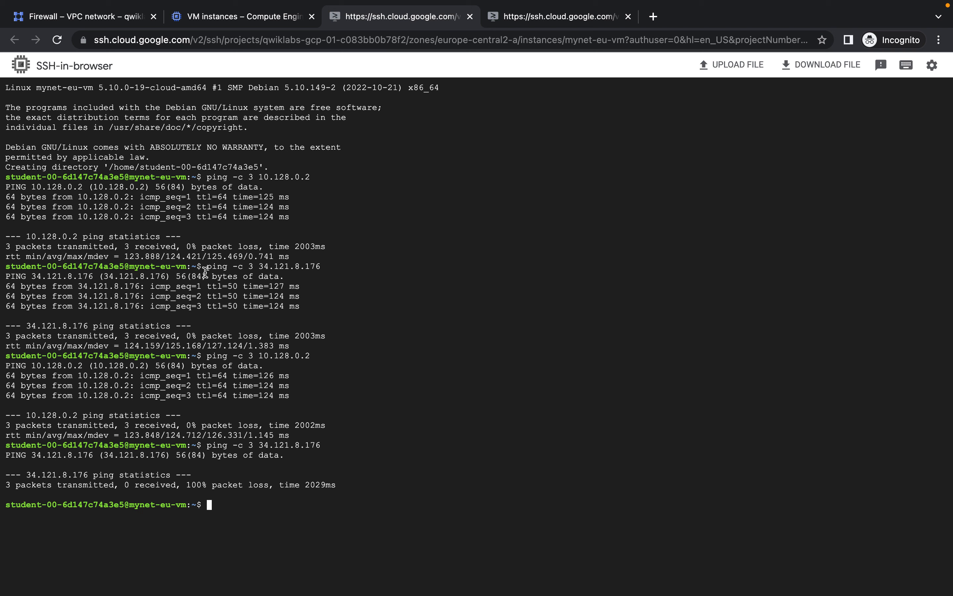
{"action": "mouse_move", "coordinate": [270, 593]}
{"action": "key", "text": "Up"}
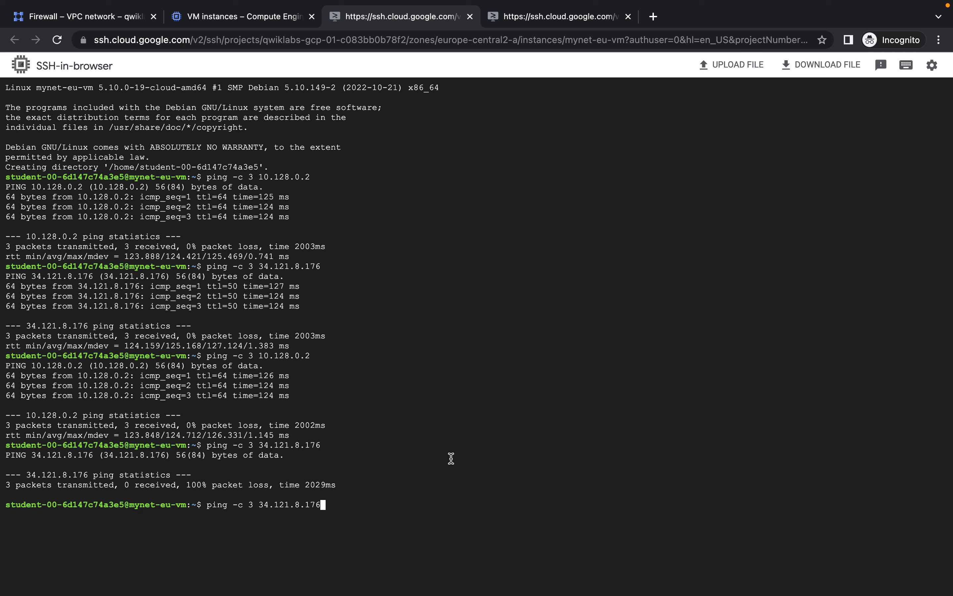
{"action": "key", "text": "Up"}
{"action": "key", "text": "Return"}
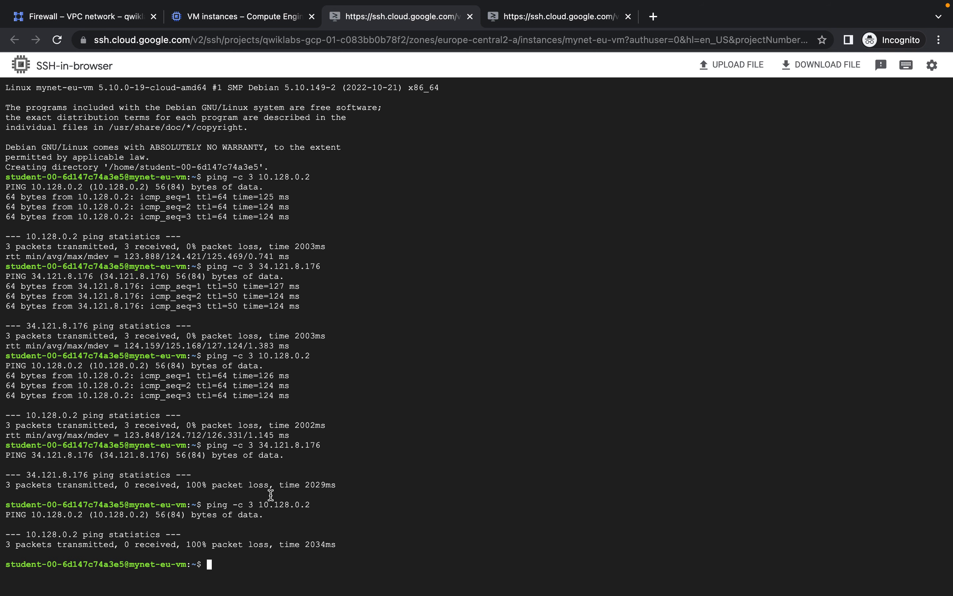
Step: Retest mynet-eu-vm's internal IP from the mynet-us-vm SSH session with "ping -c 3 10.186.0.2"
{"action": "left_click", "coordinate": [545, 16]}
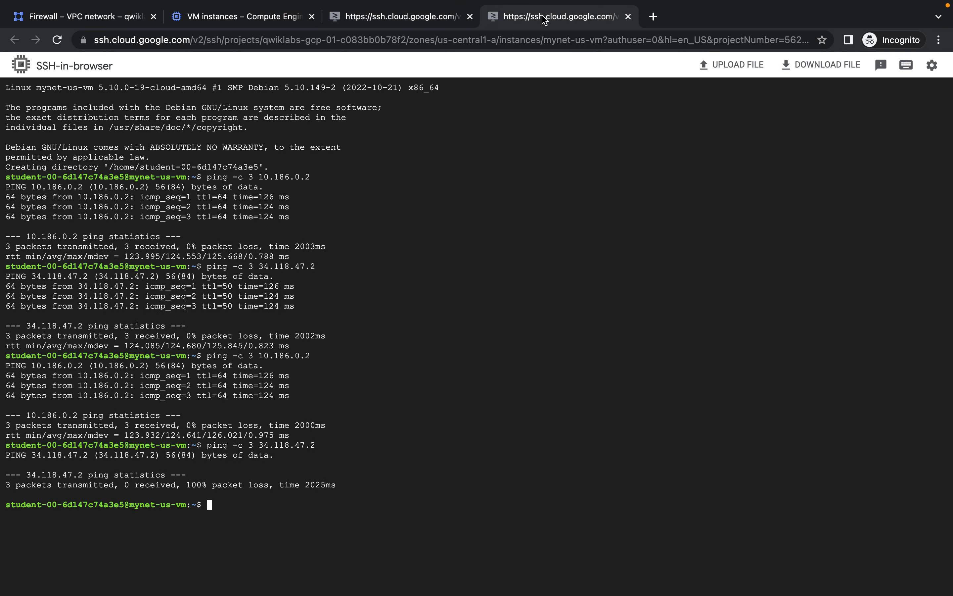
{"action": "key", "text": "Up"}
{"action": "key", "text": "Up"}
{"action": "key", "text": "Return"}
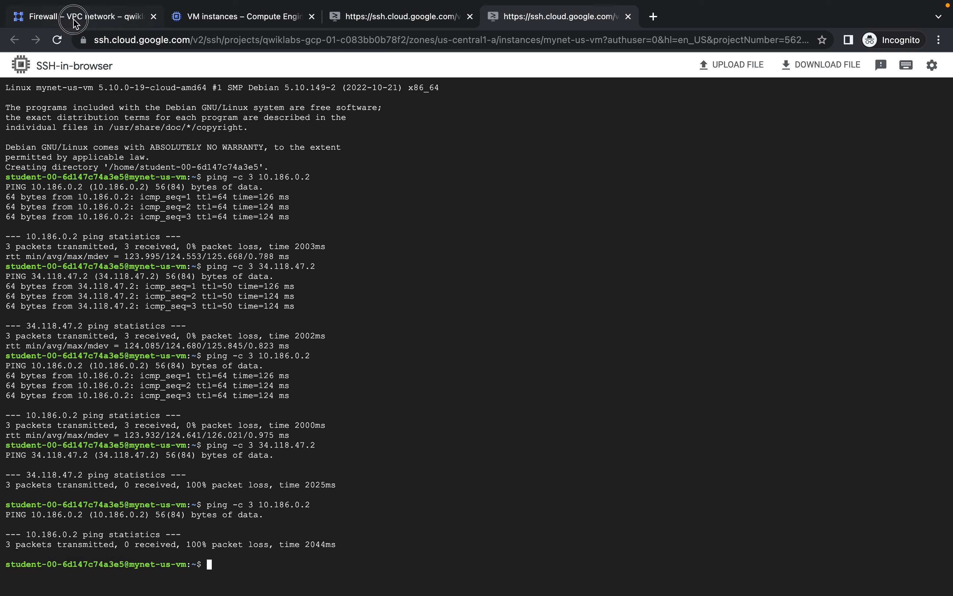
Step: Consult the lab section on removing allow-ssh, delete the mynetwork-allow-ssh firewall rule, and return to the VM instances list with the old SSH sessions closed
{"action": "left_click", "coordinate": [118, 28]}
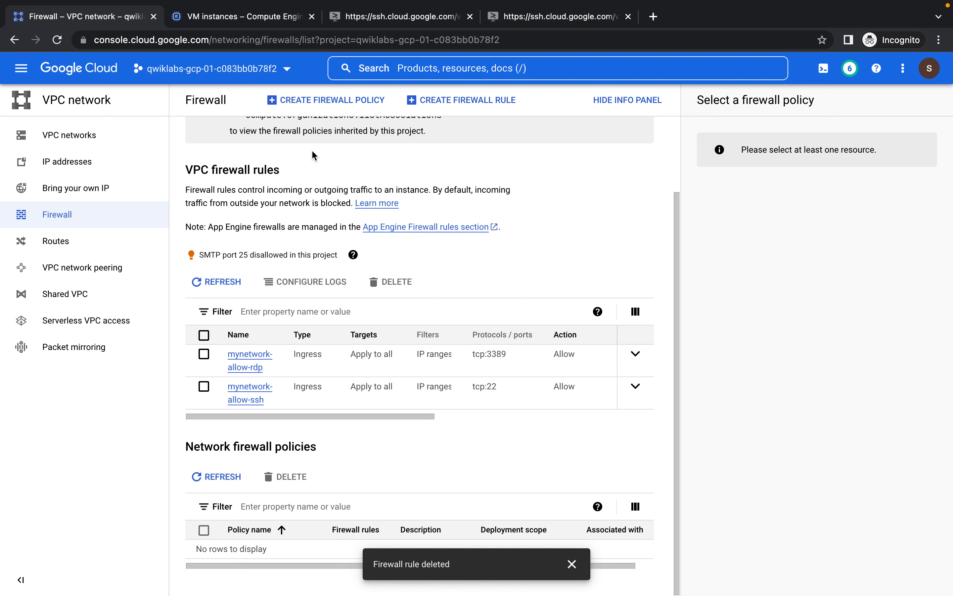
{"action": "key", "text": "ctrl+Left"}
{"action": "scroll", "coordinate": [444, 320], "scroll_direction": "down", "scroll_amount": 5}
{"action": "scroll", "coordinate": [445, 318], "scroll_direction": "down", "scroll_amount": 7}
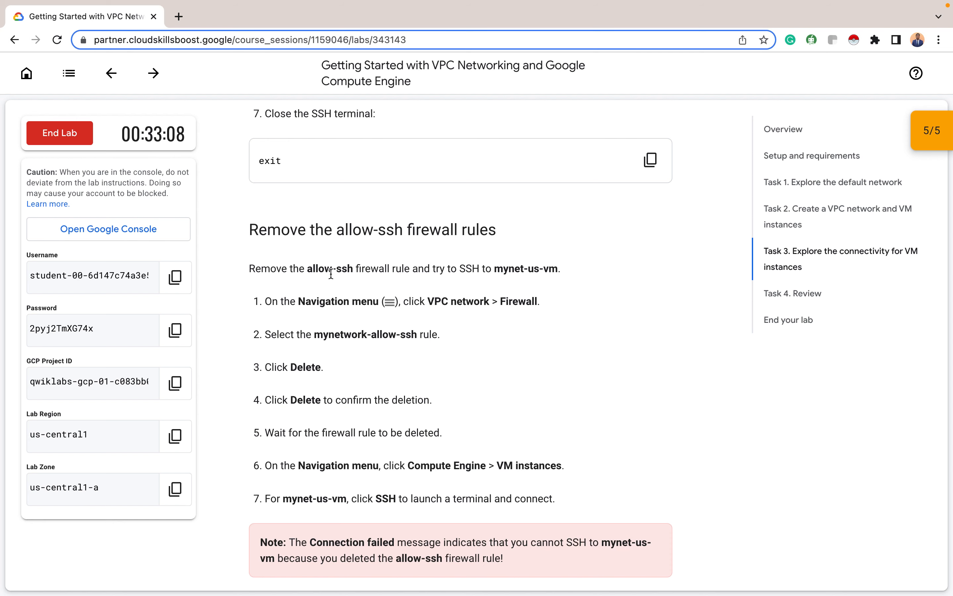
{"action": "key", "text": "ctrl+Right"}
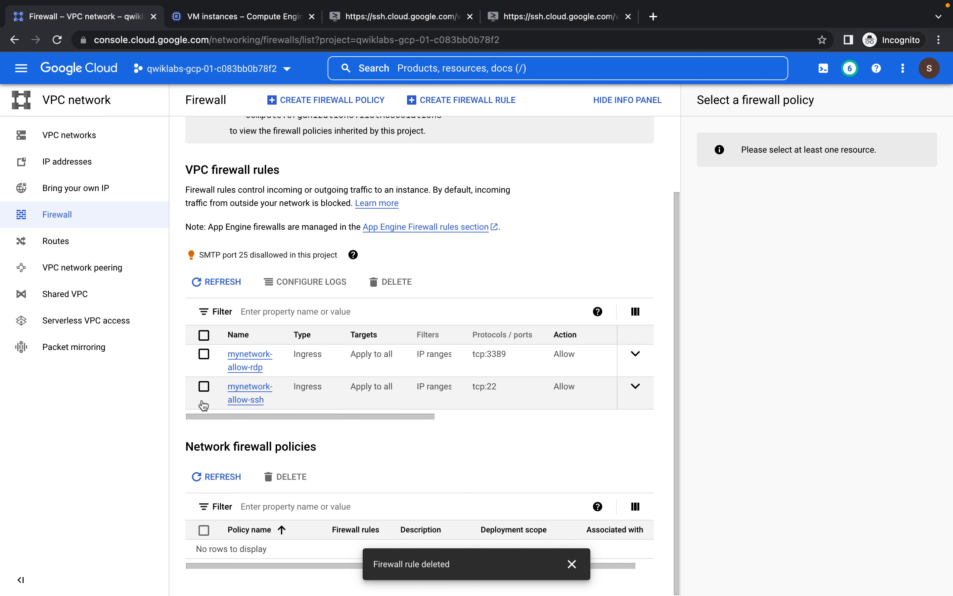
{"action": "left_click", "coordinate": [205, 388]}
{"action": "left_click_drag", "start_coordinate": [315, 414], "coordinate": [176, 384]}
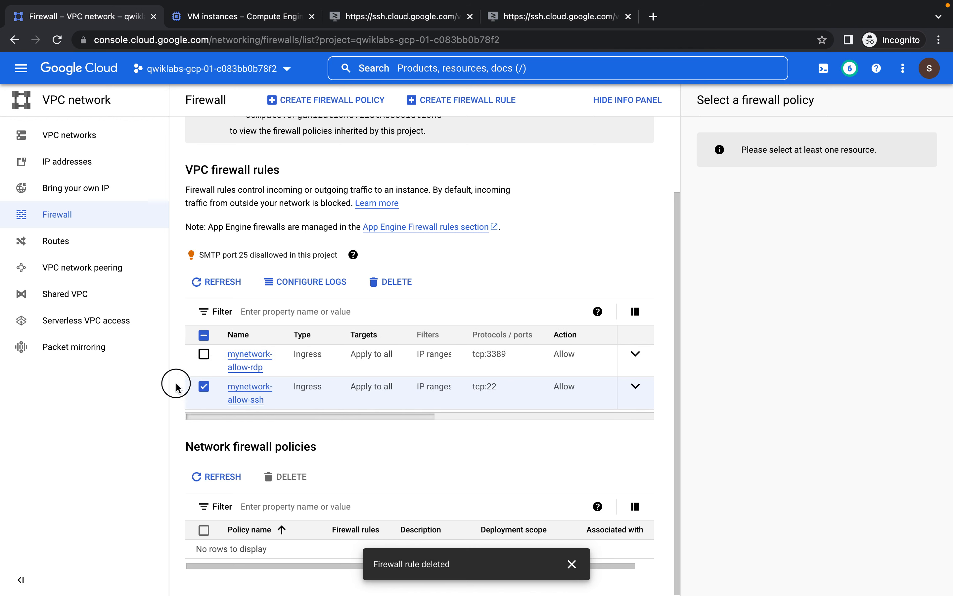
{"action": "left_click", "coordinate": [386, 291]}
{"action": "left_click", "coordinate": [597, 369]}
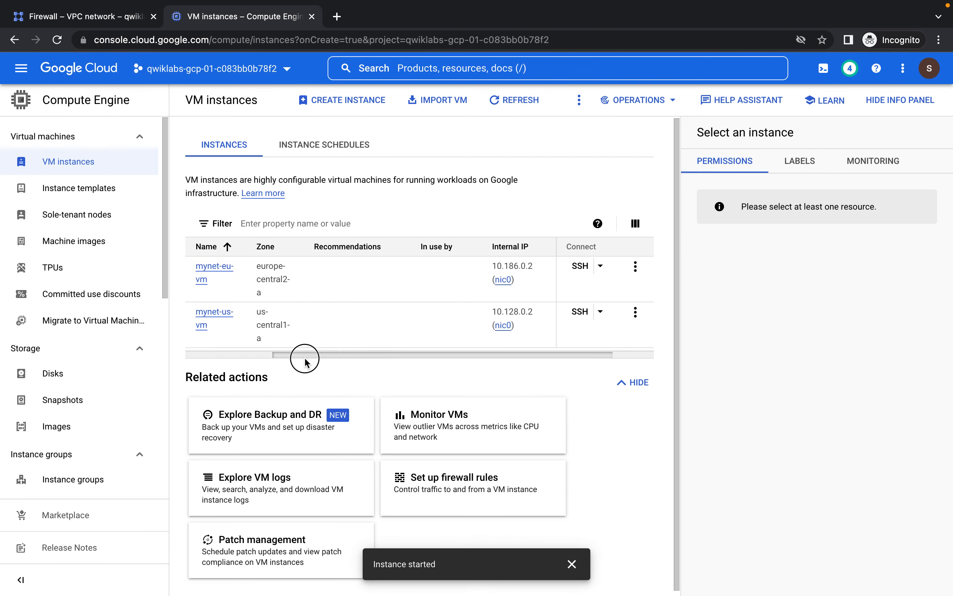
Step: Launch a new SSH session to mynet-eu-vm from the VM instances list
{"action": "scroll", "coordinate": [305, 362], "scroll_direction": "left", "scroll_amount": 5}
{"action": "left_click_drag", "start_coordinate": [273, 361], "coordinate": [463, 356]}
{"action": "left_click", "coordinate": [583, 271]}
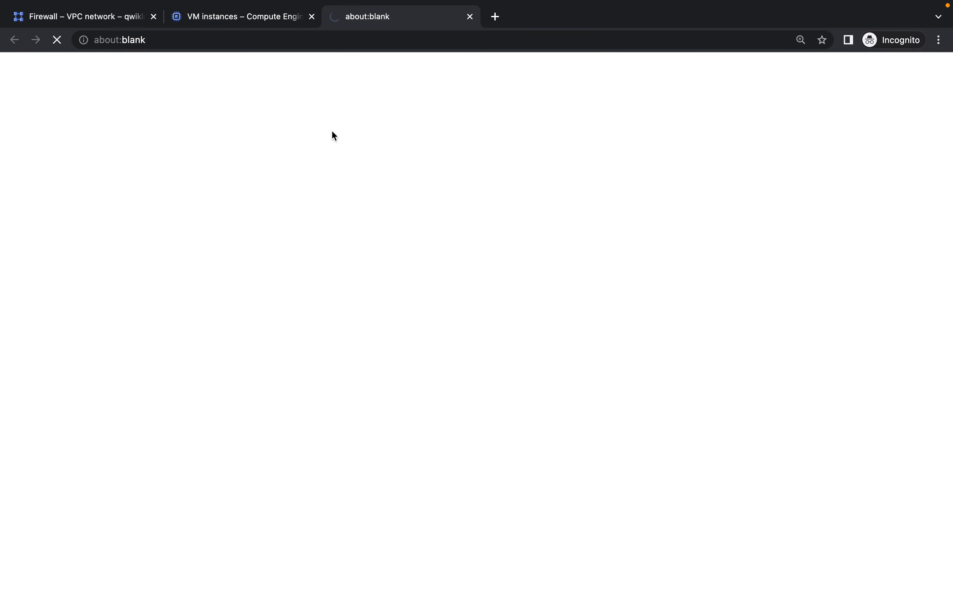